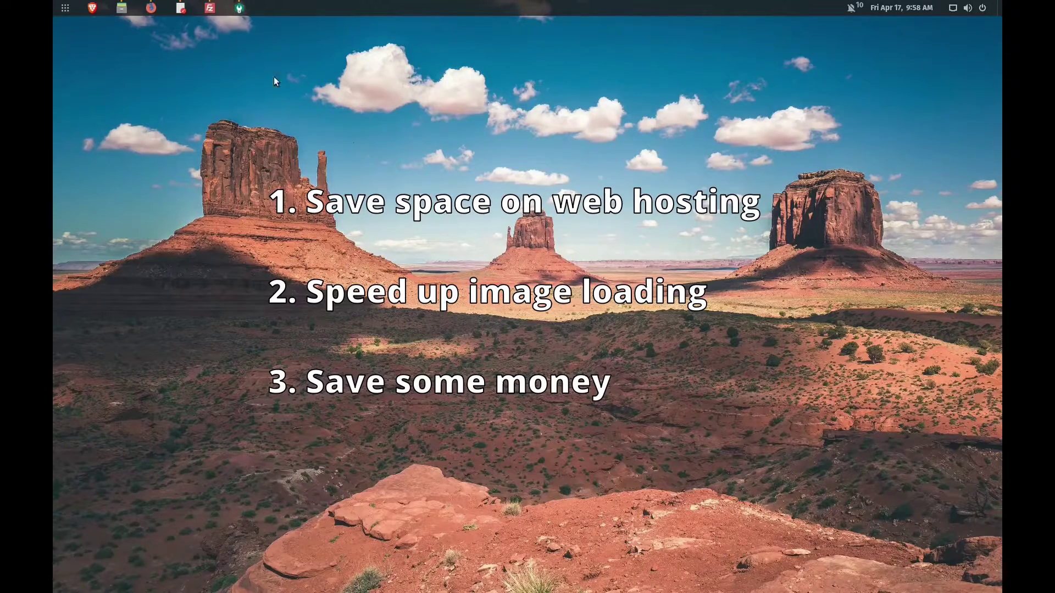
Check the OS details in the system settings window, then close it.
click(240, 9)
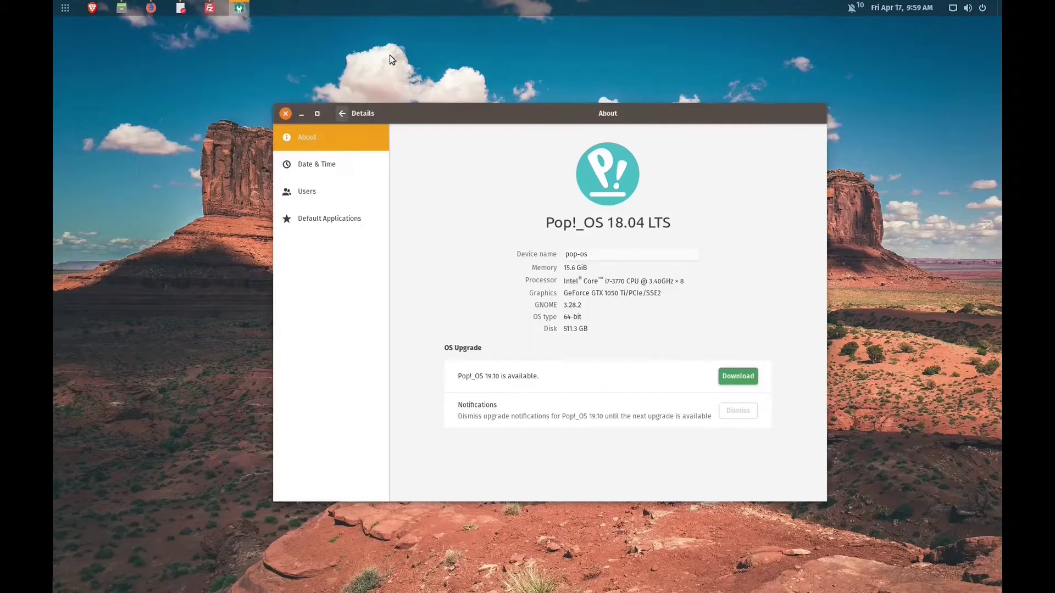
drag(557, 112, 554, 110)
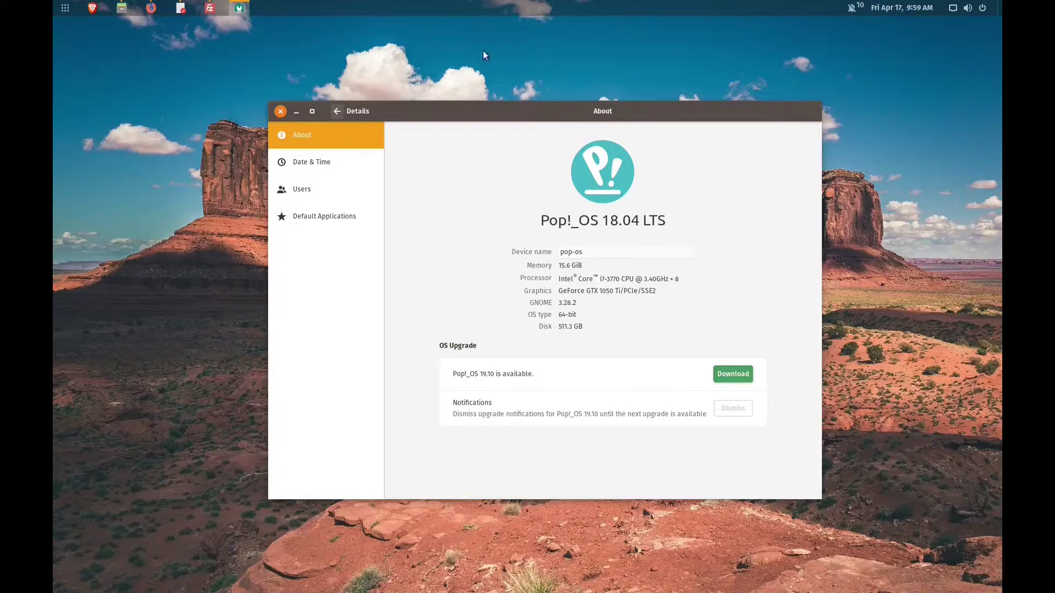
click(279, 112)
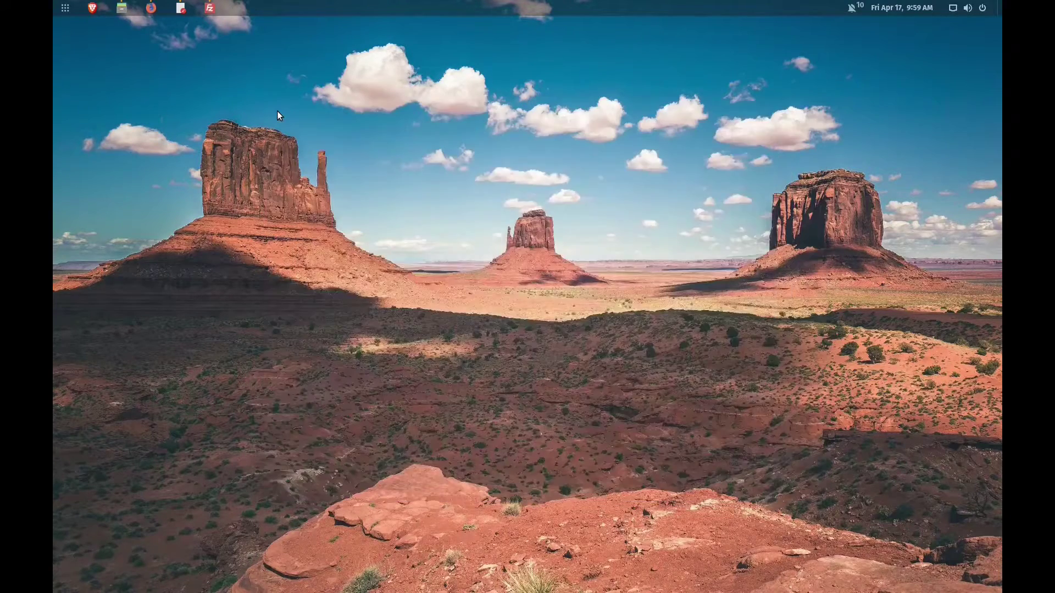
In the WordPress dashboard, search the Add New Plugins page for WP Offload Media Lite.
click(151, 9)
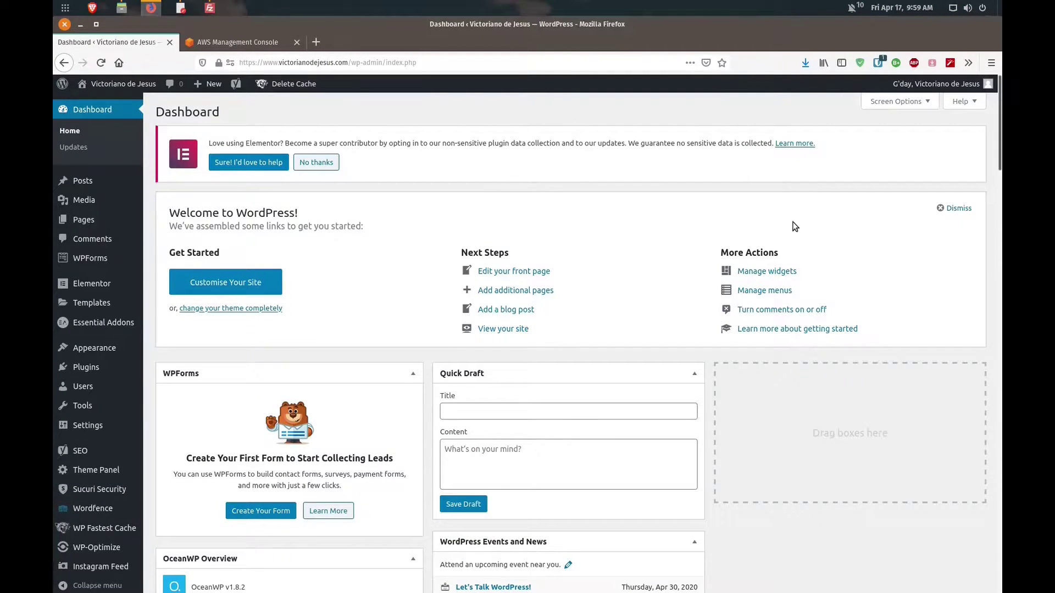
click(93, 373)
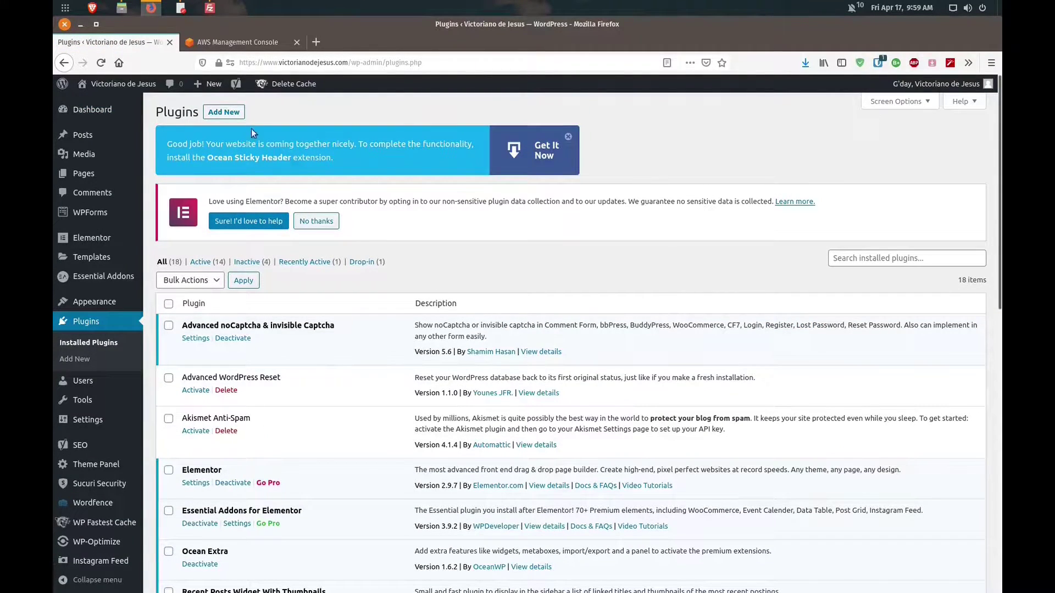
click(223, 112)
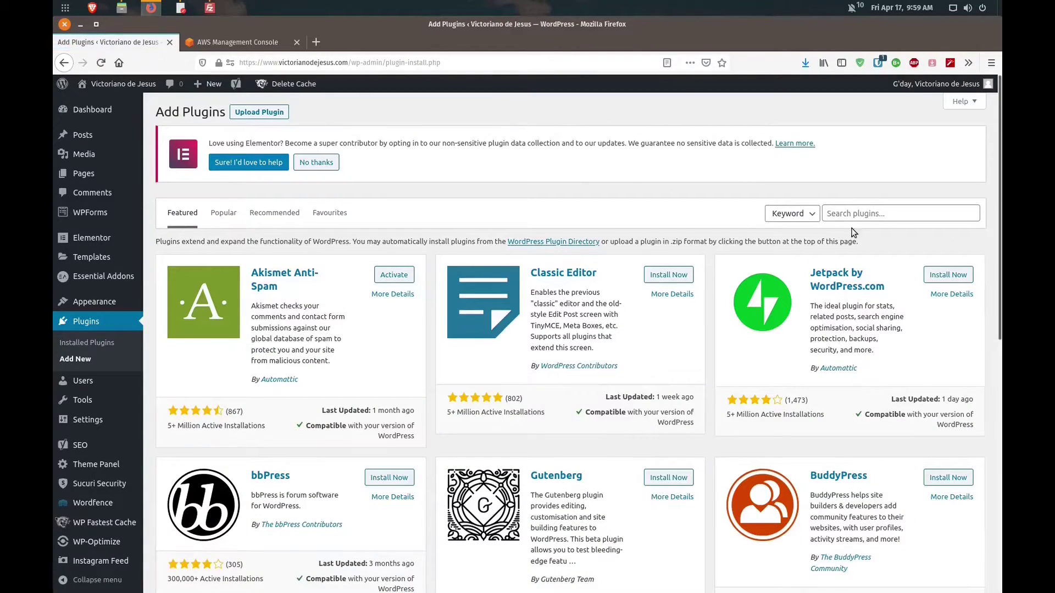
click(868, 218)
text(wp)
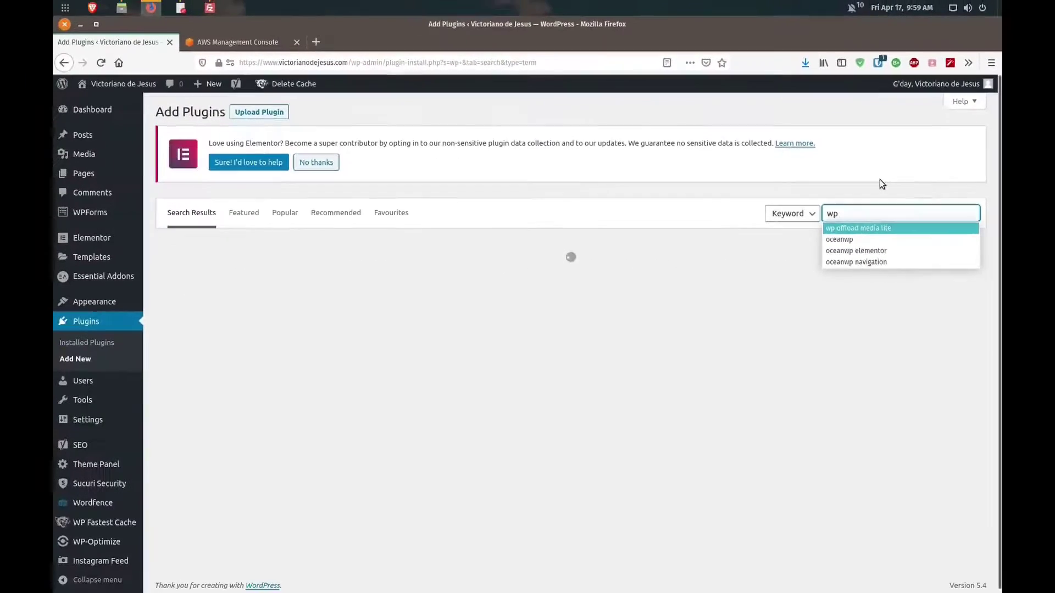
key(Return)
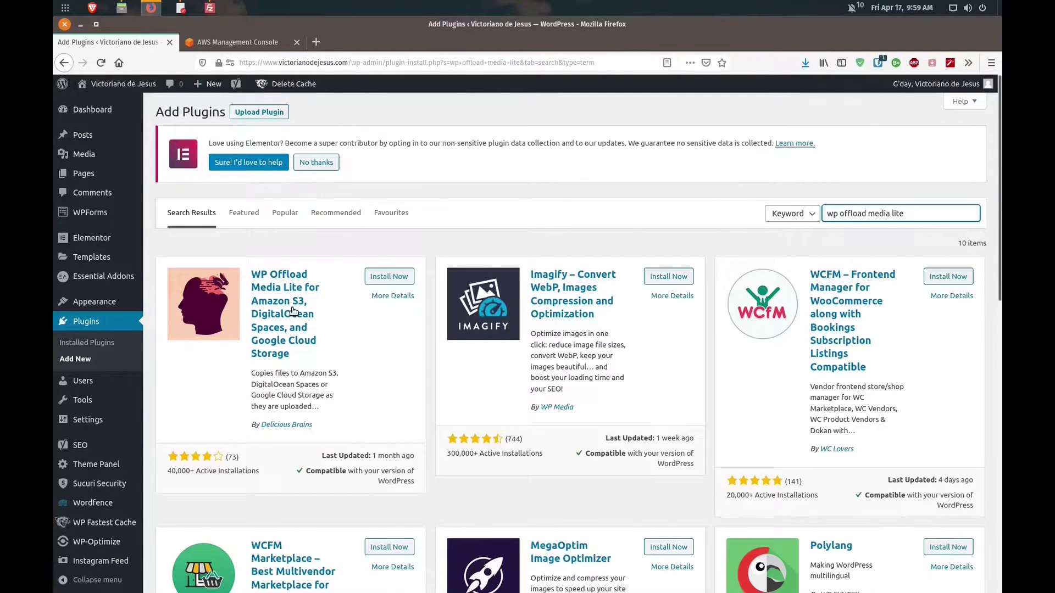
Install and activate WP Offload Media Lite, then switch to the AWS Management Console tab.
click(380, 277)
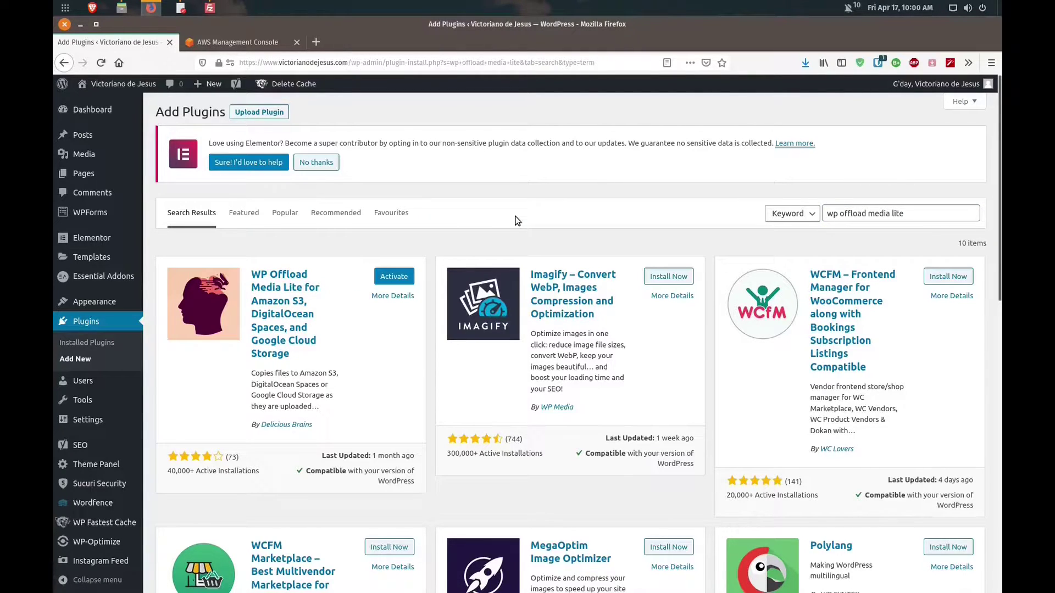
click(393, 277)
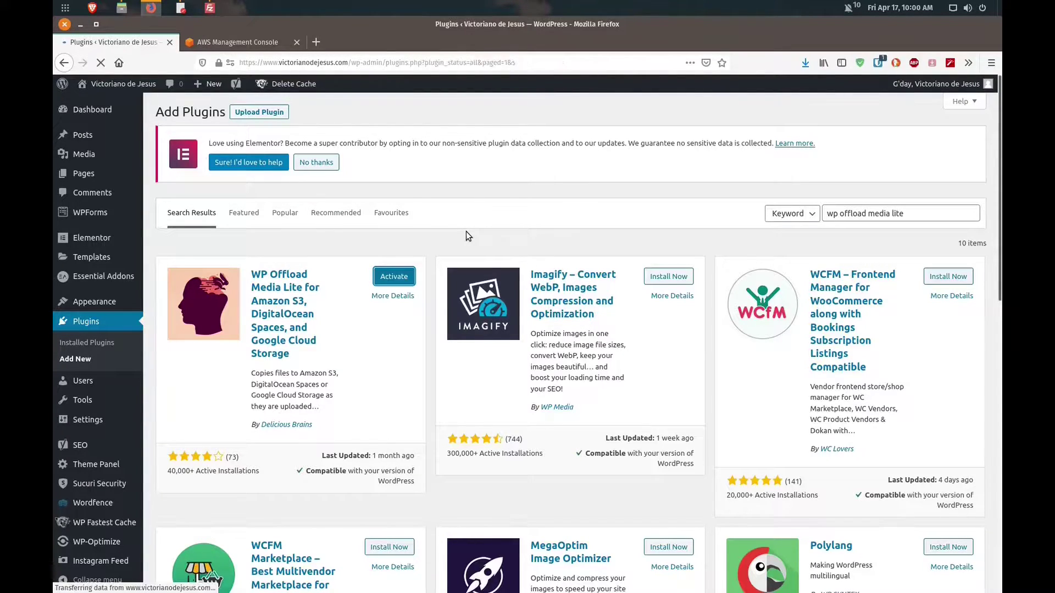
scroll(487, 262, down, 2)
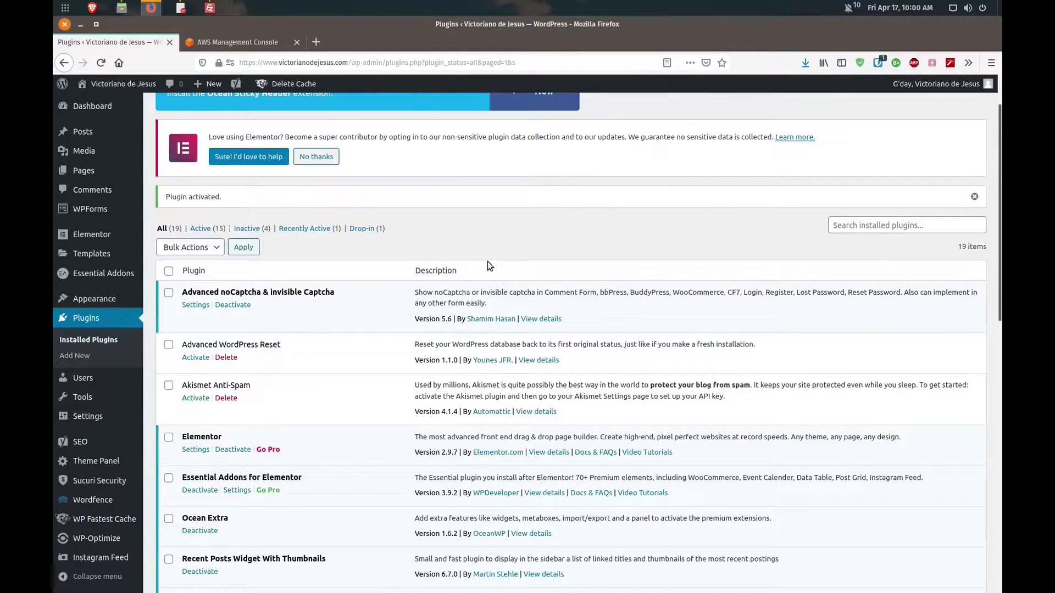
click(242, 48)
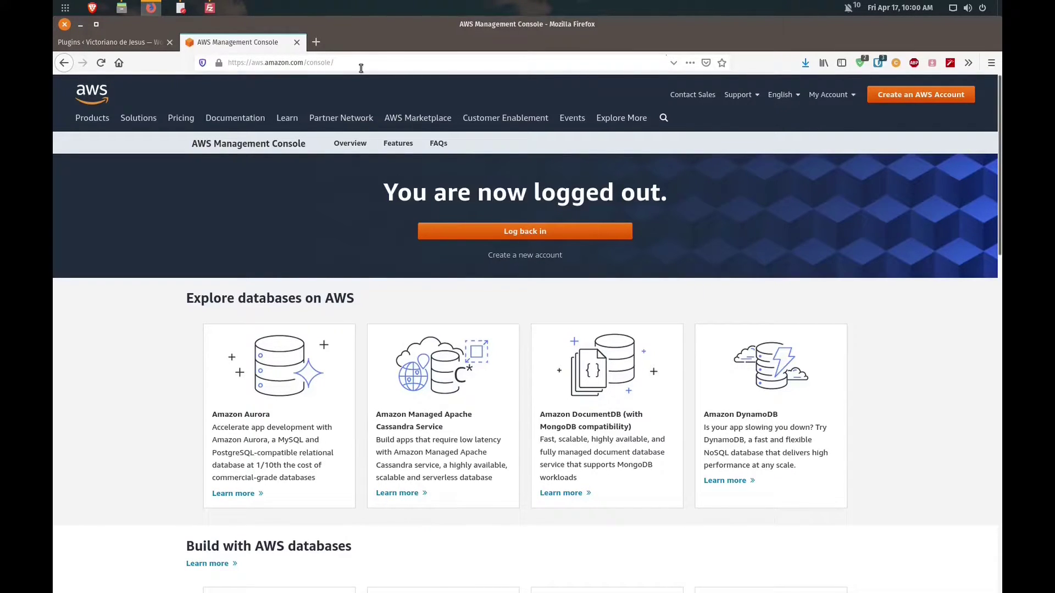
Sign back in via My Account > AWS Management Console and open S3 from Find Services.
click(832, 95)
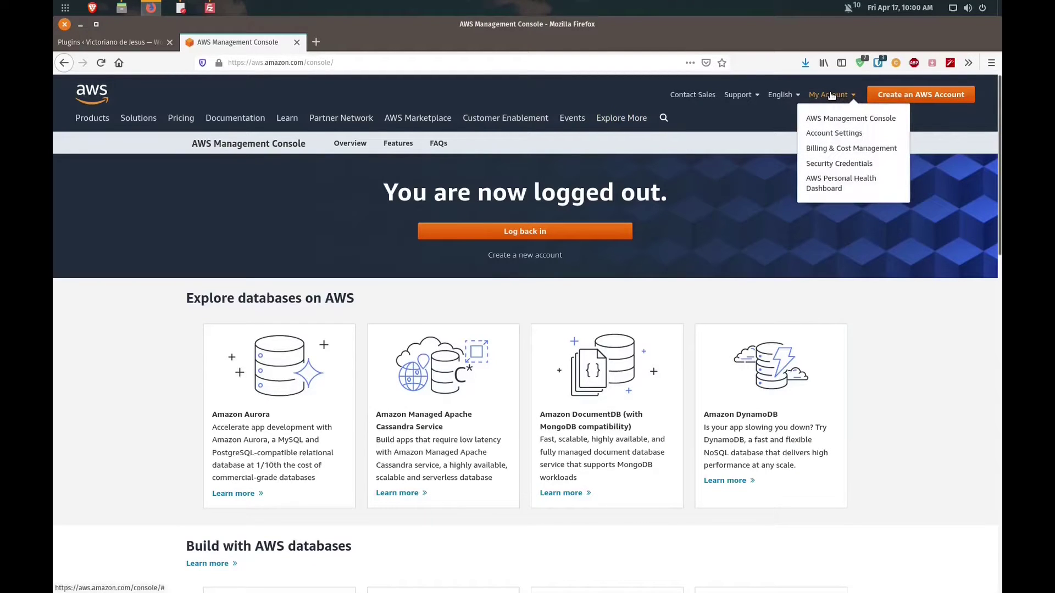
click(831, 118)
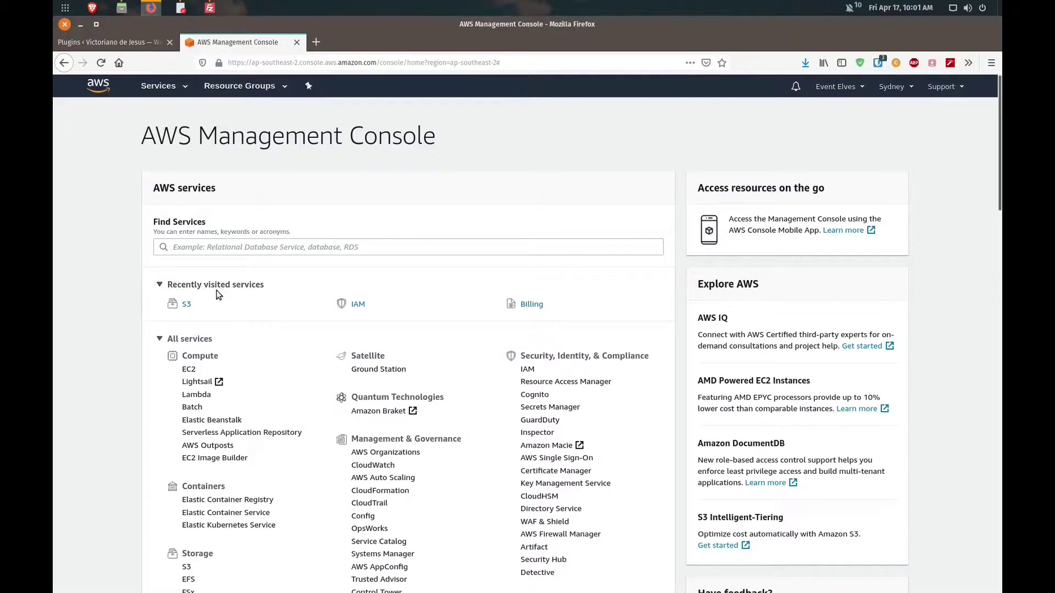
click(239, 247)
text(s3)
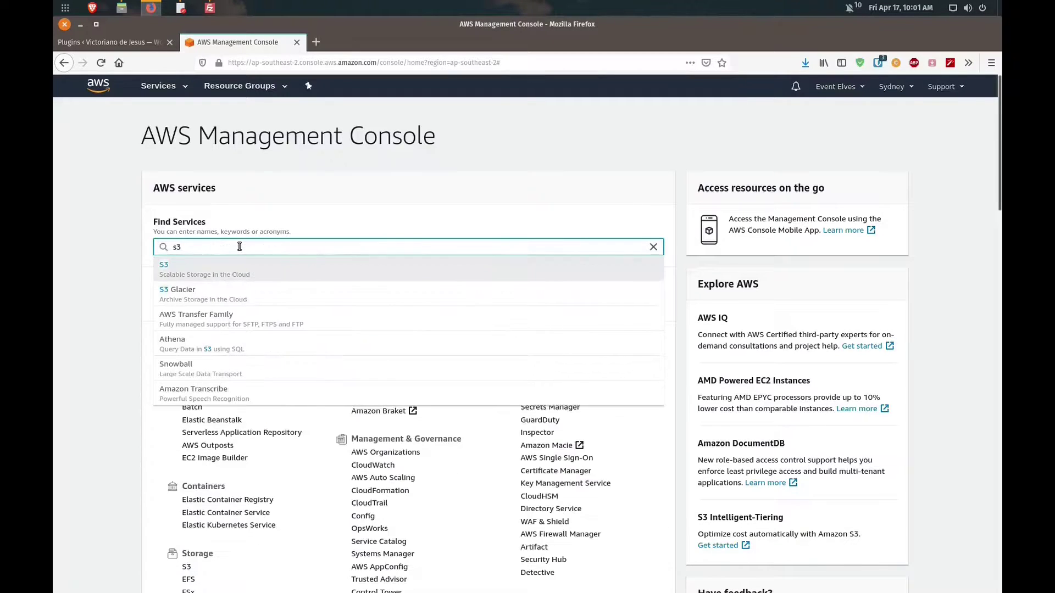
click(200, 269)
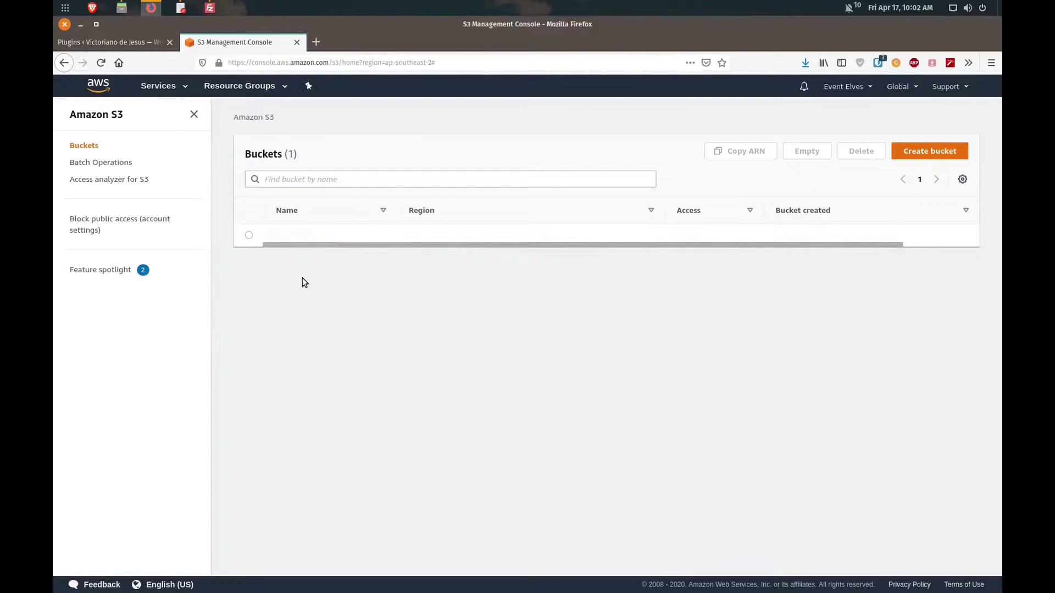
Create bucket 'victoriano-com' in Asia Pacific (Sydney) ap-southeast-2, keeping all public access blocked.
click(913, 154)
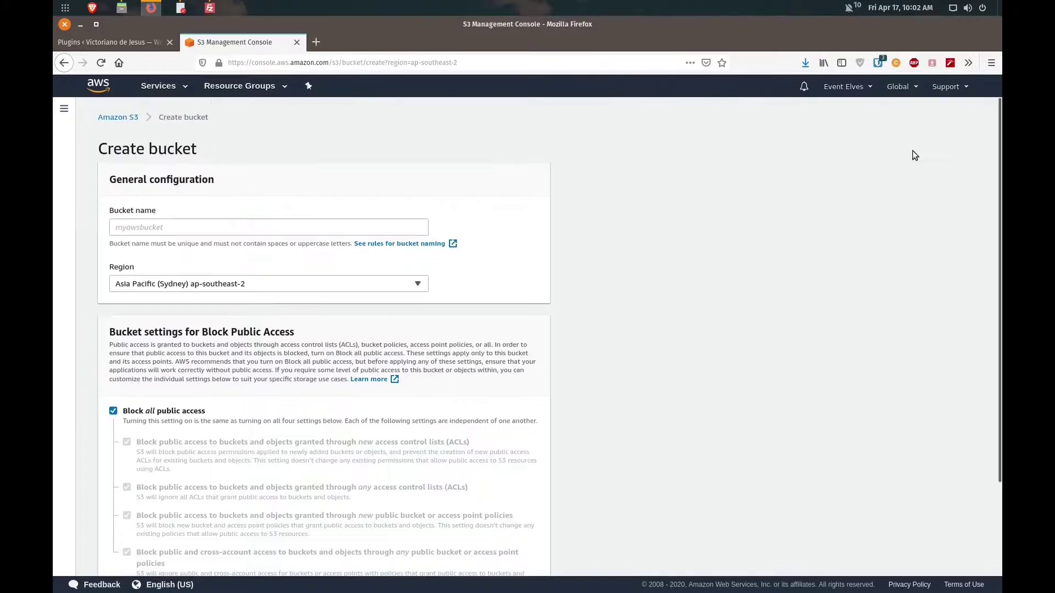
click(281, 224)
text(vic)
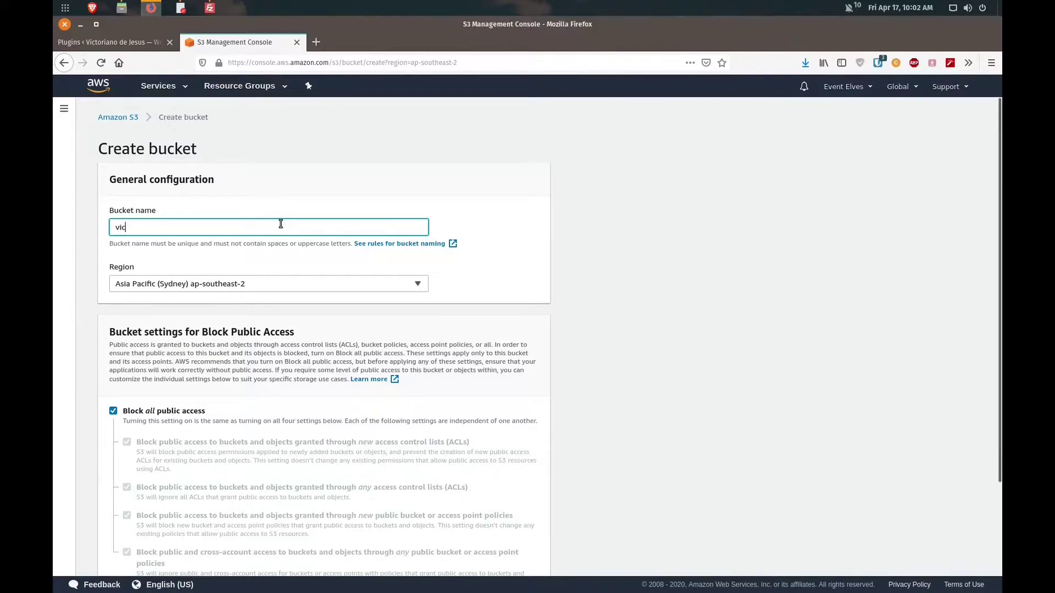
text(toriano-com)
click(419, 285)
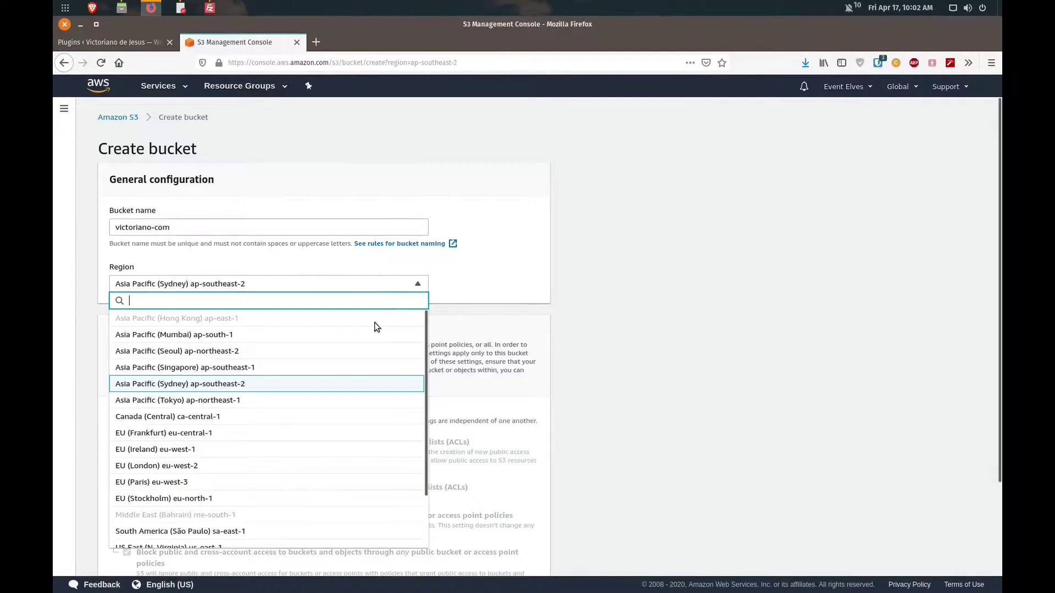
click(202, 390)
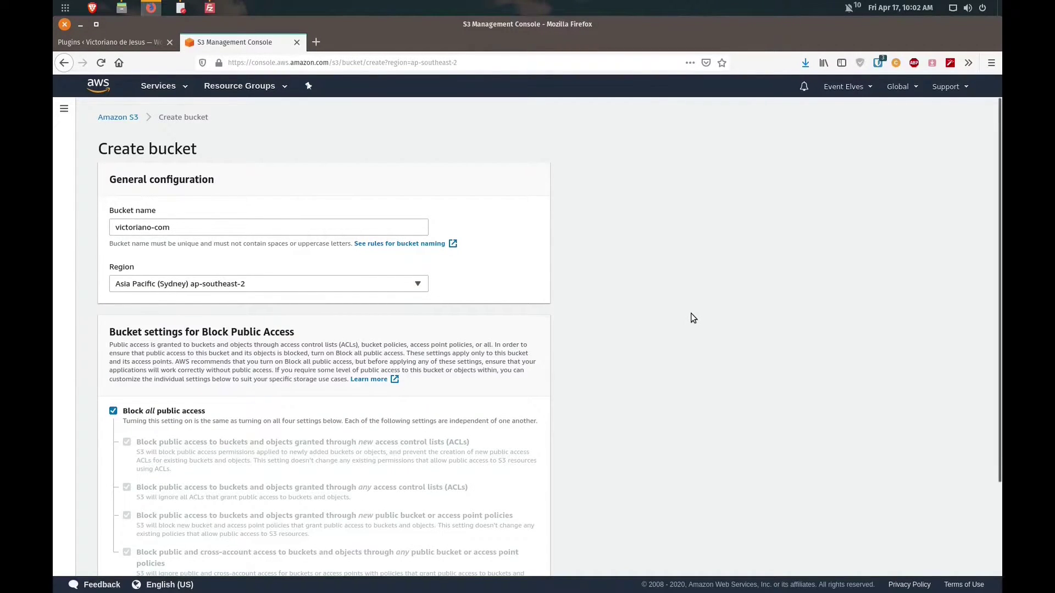
scroll(691, 317, down, 2)
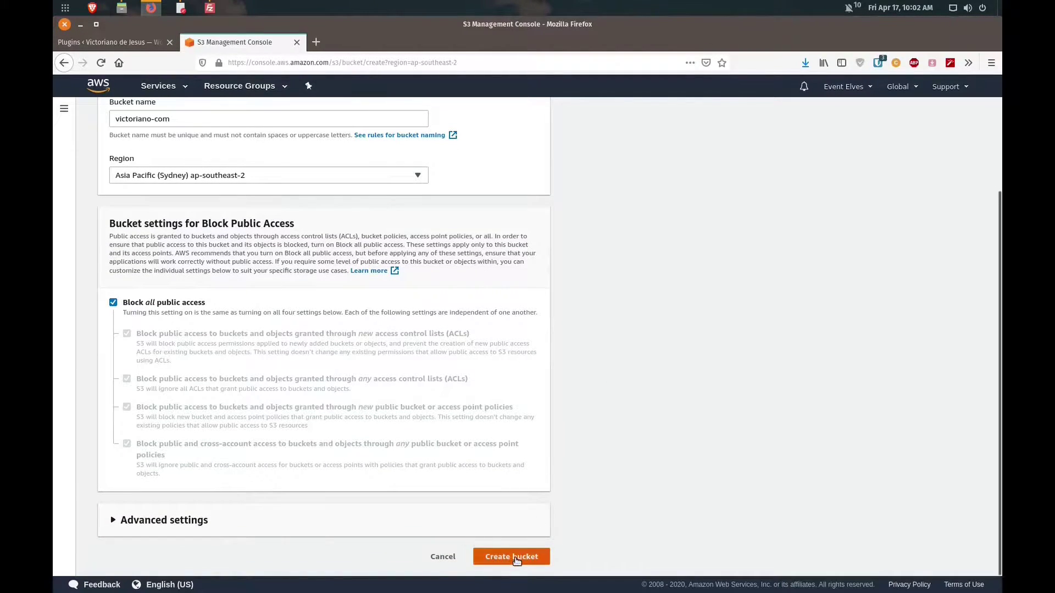
click(516, 558)
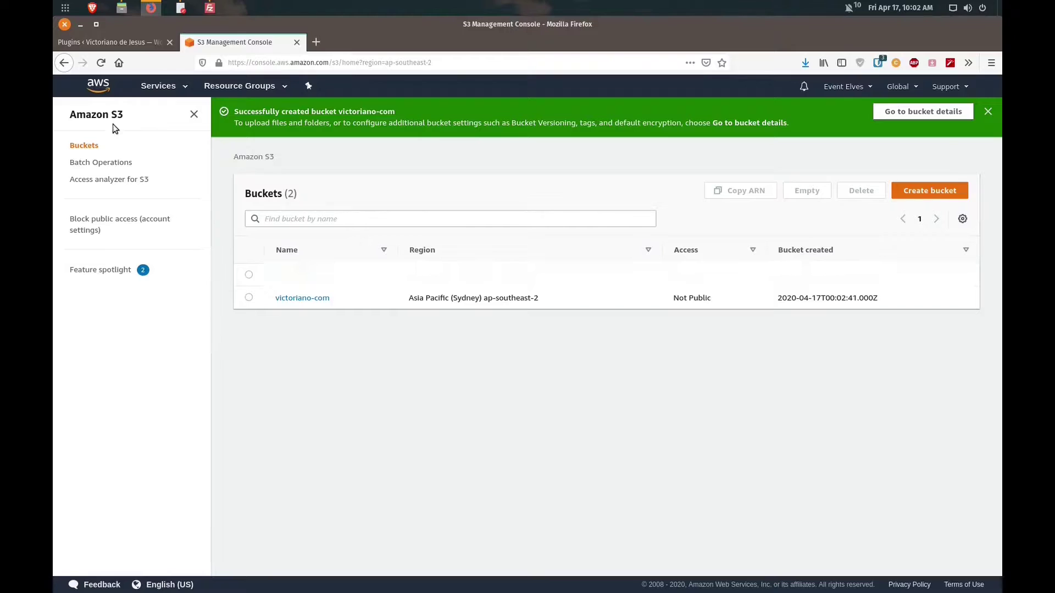
Turn off Adblock Plus ad blocking for the AWS console and check AdGuard.
click(914, 64)
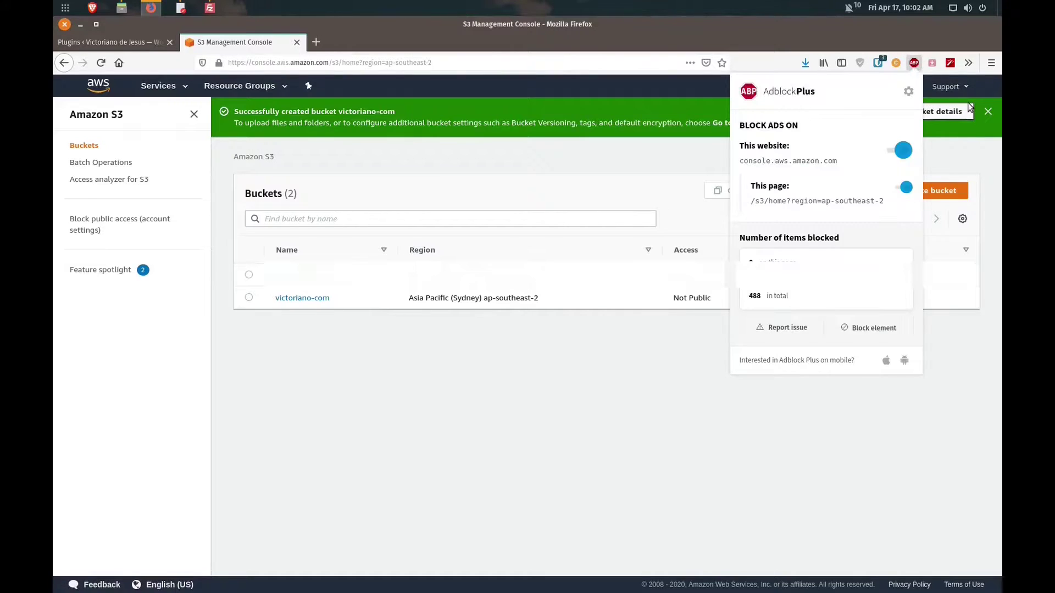
click(899, 149)
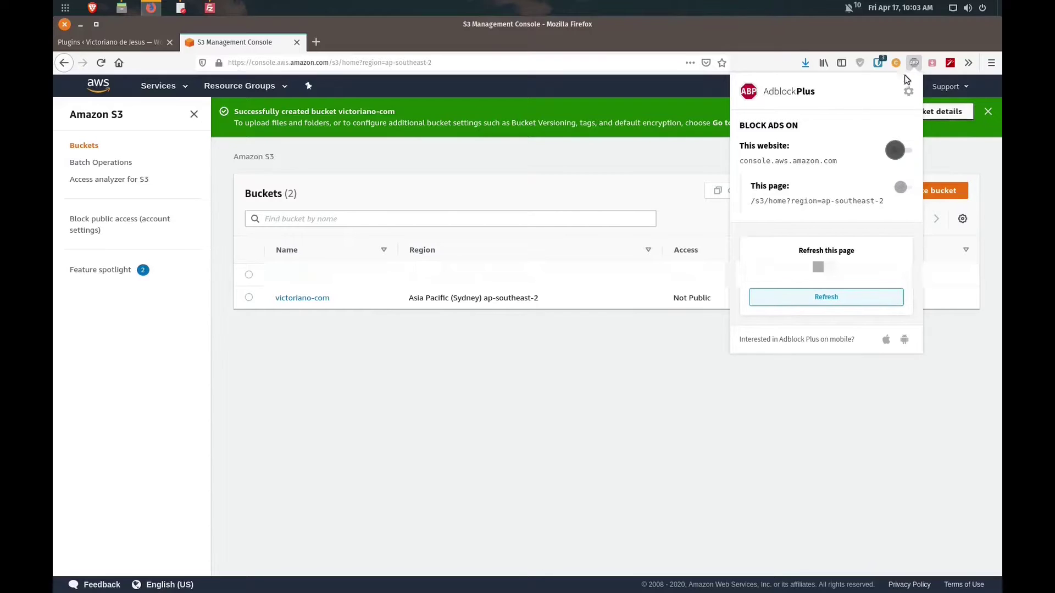
click(861, 64)
click(861, 63)
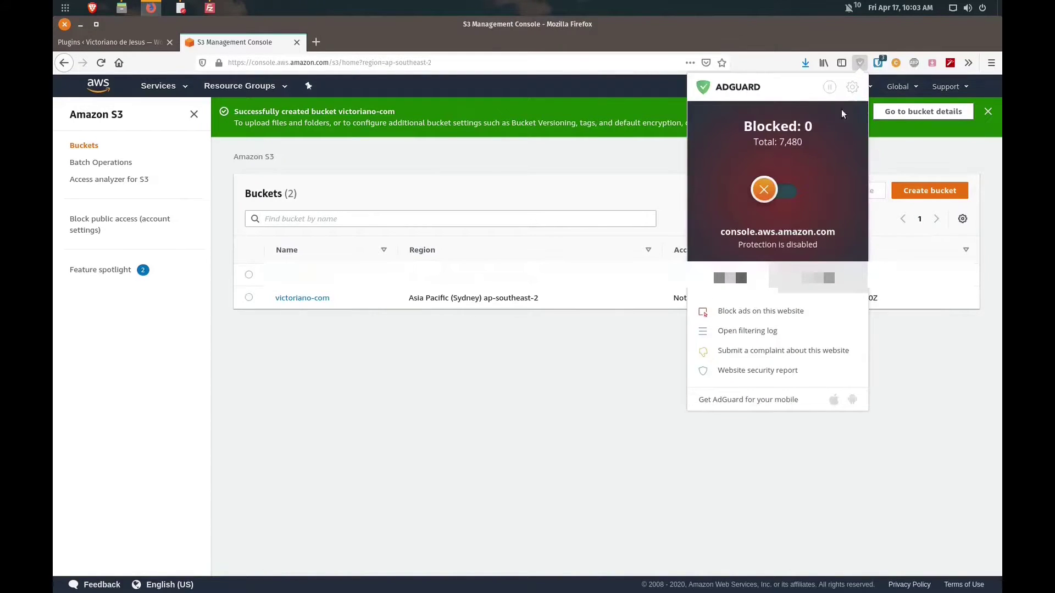
click(860, 64)
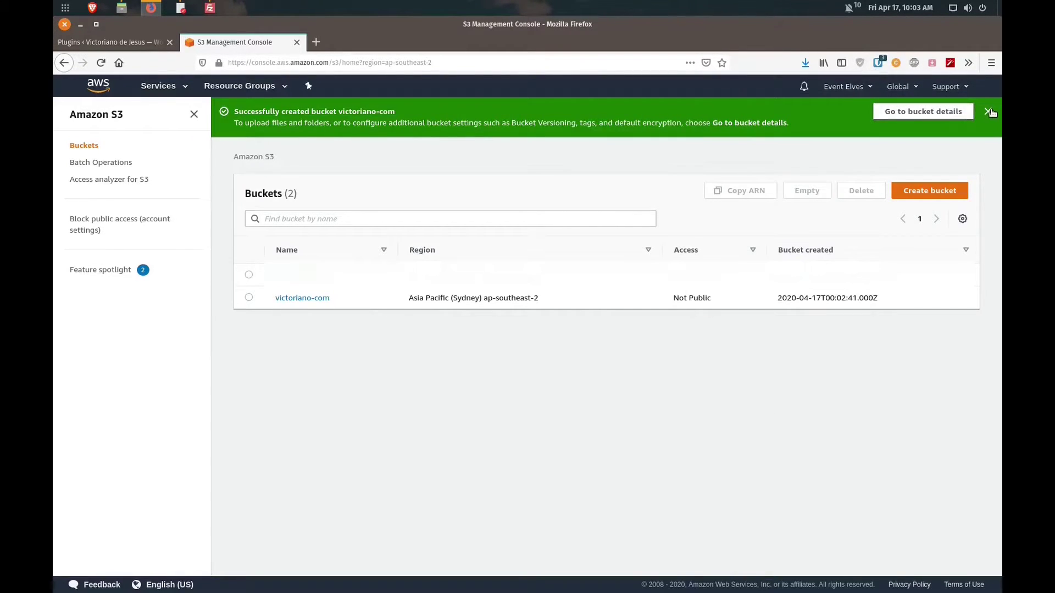
Dismiss the success message, reload the Buckets list, and open the victoriano-com bucket.
click(988, 112)
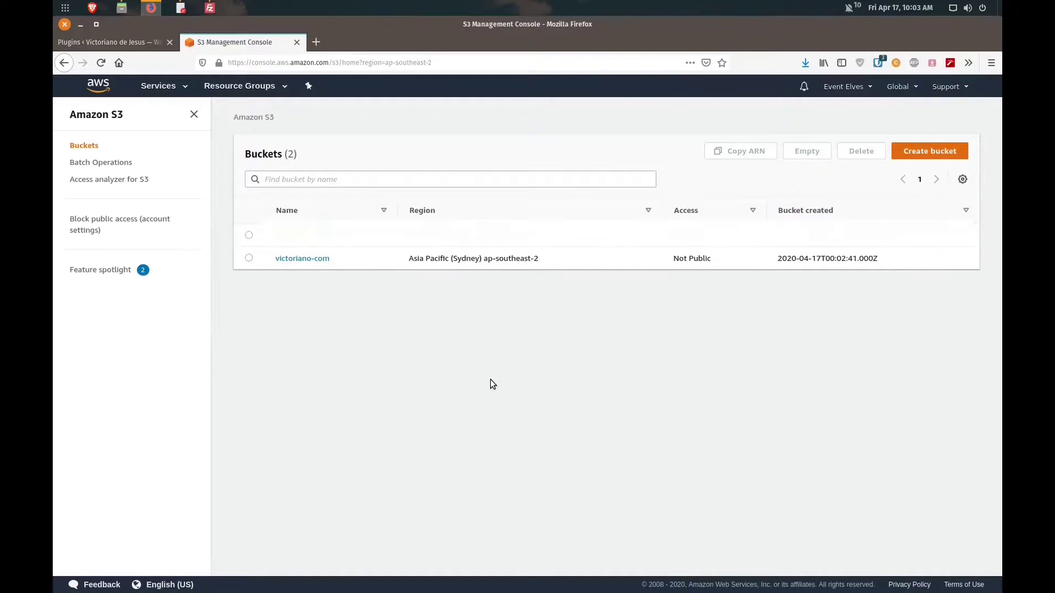
key(F5)
drag(675, 258, 715, 267)
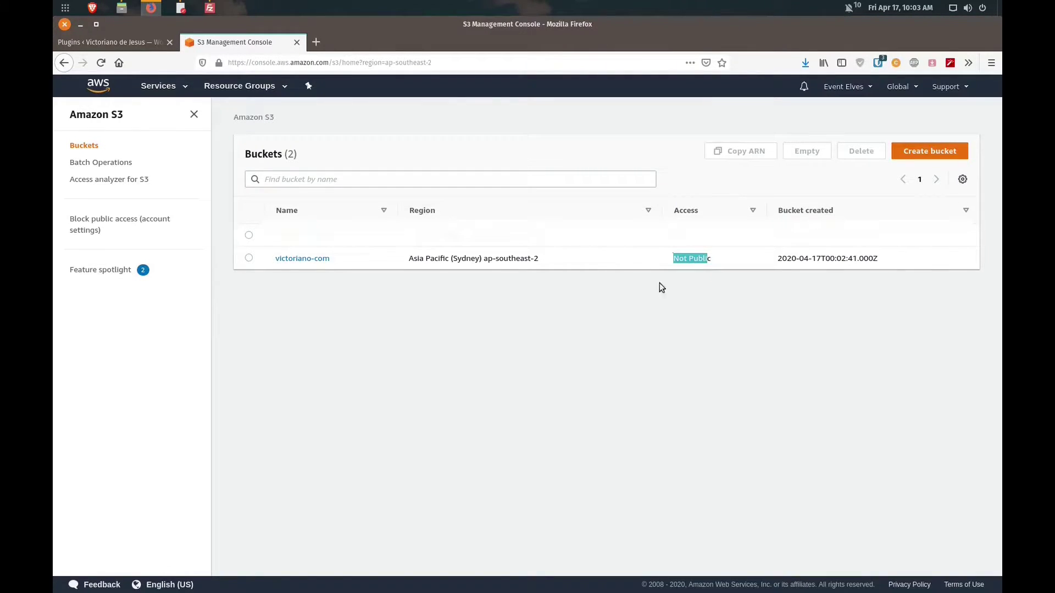
click(322, 260)
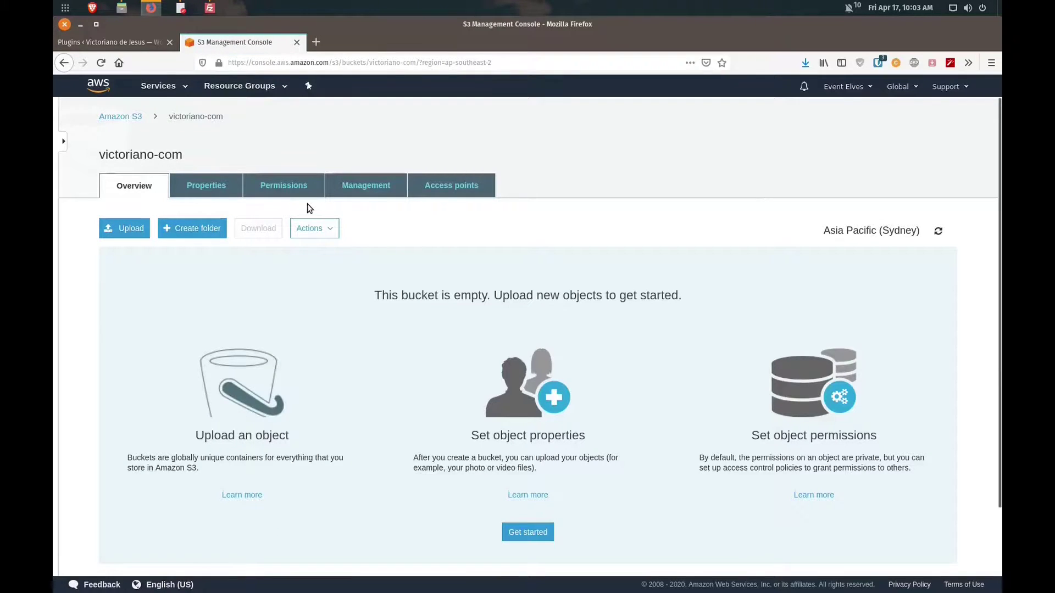
Uncheck Block all public access in Permissions, save, and confirm by typing 'confirm'.
click(291, 190)
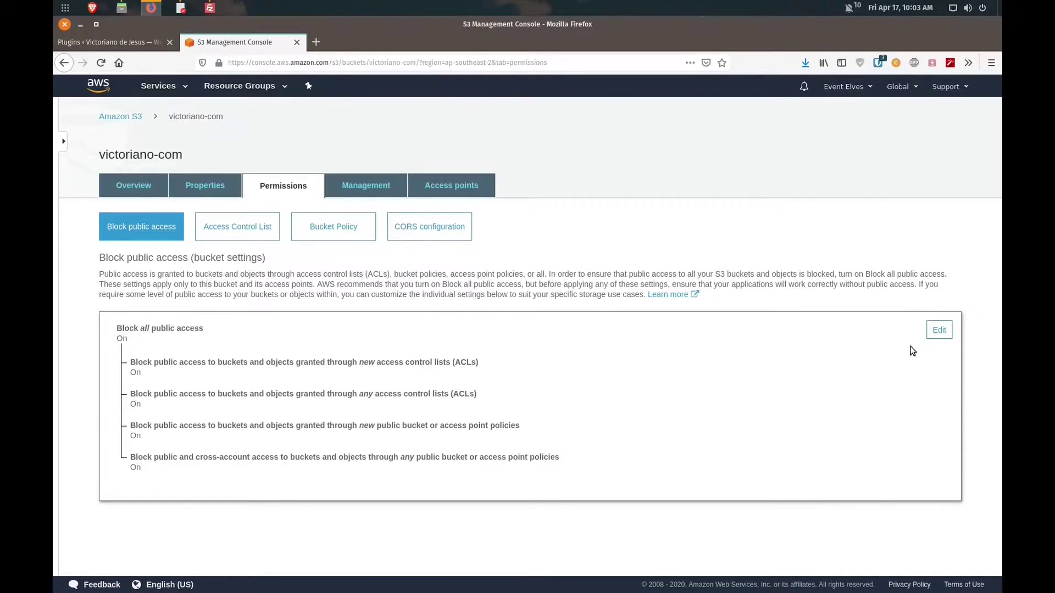
click(942, 334)
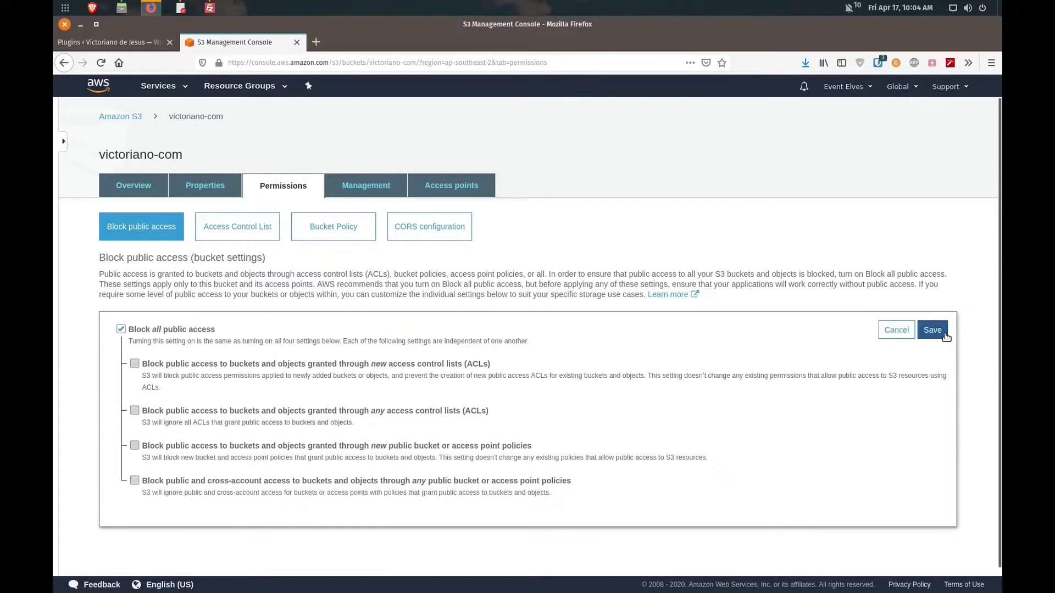
click(120, 329)
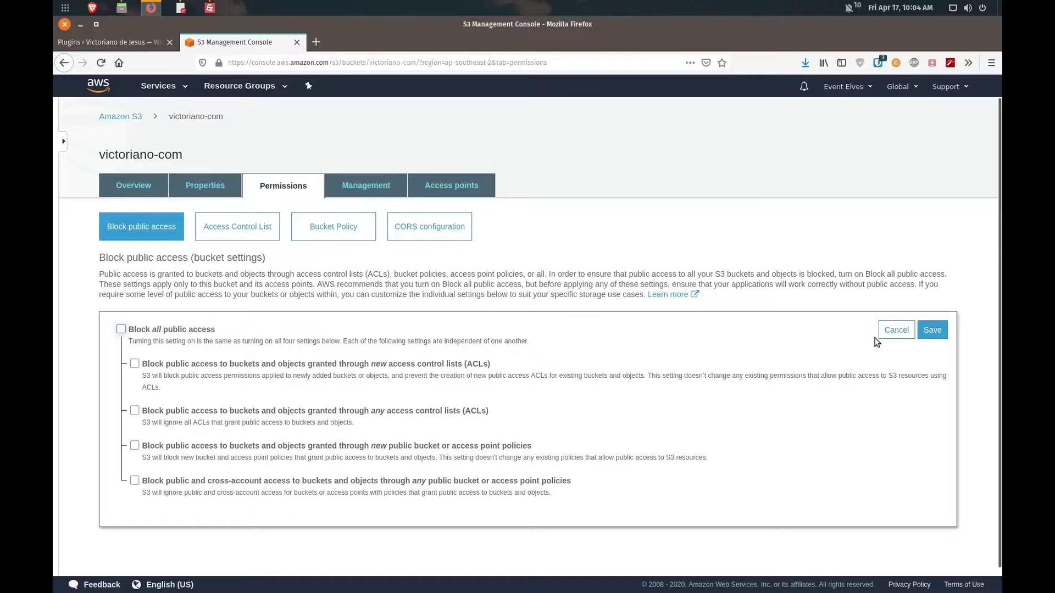
click(944, 331)
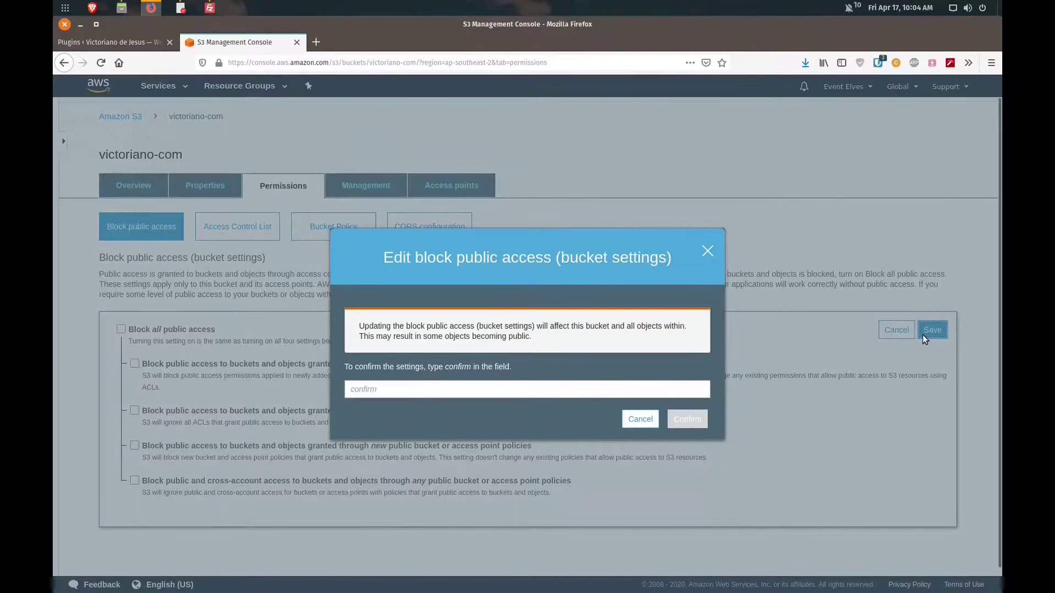
text(confirm)
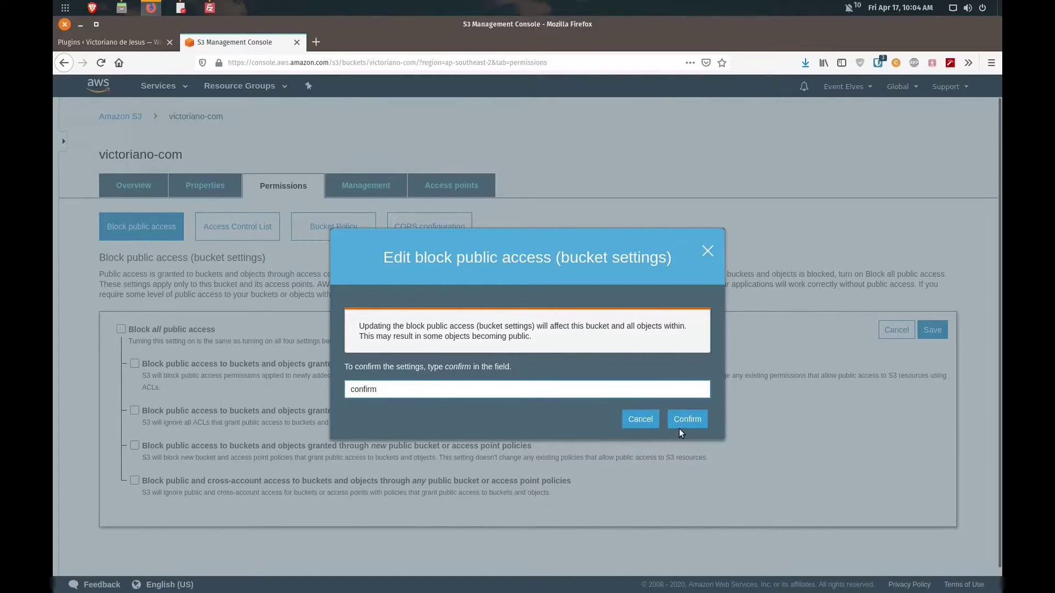
click(677, 422)
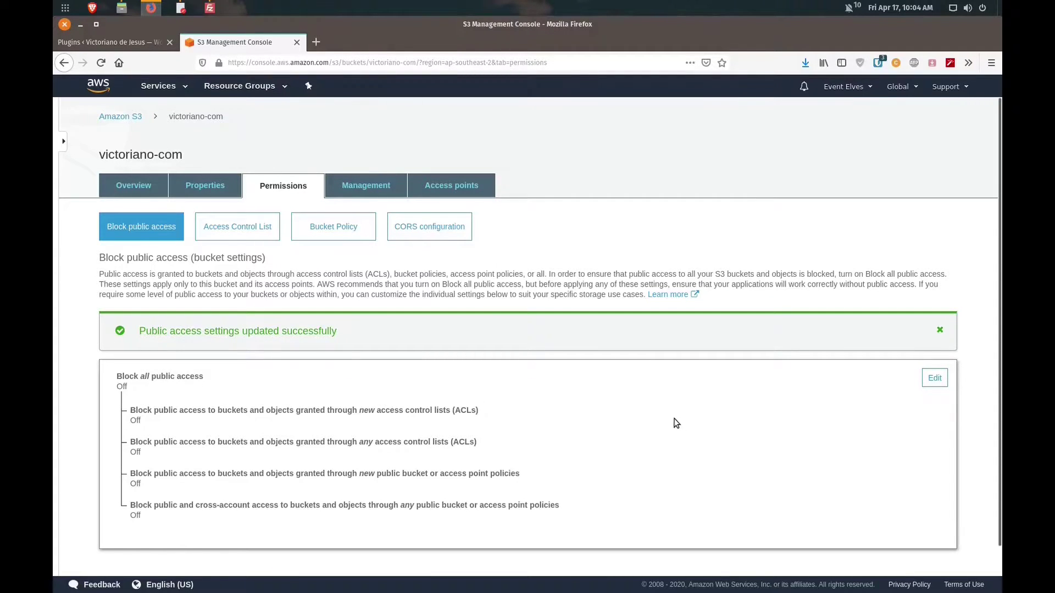
Check victoriano-com reads 'Objects can be public', then open its Permissions > Bucket Policy editor.
click(131, 117)
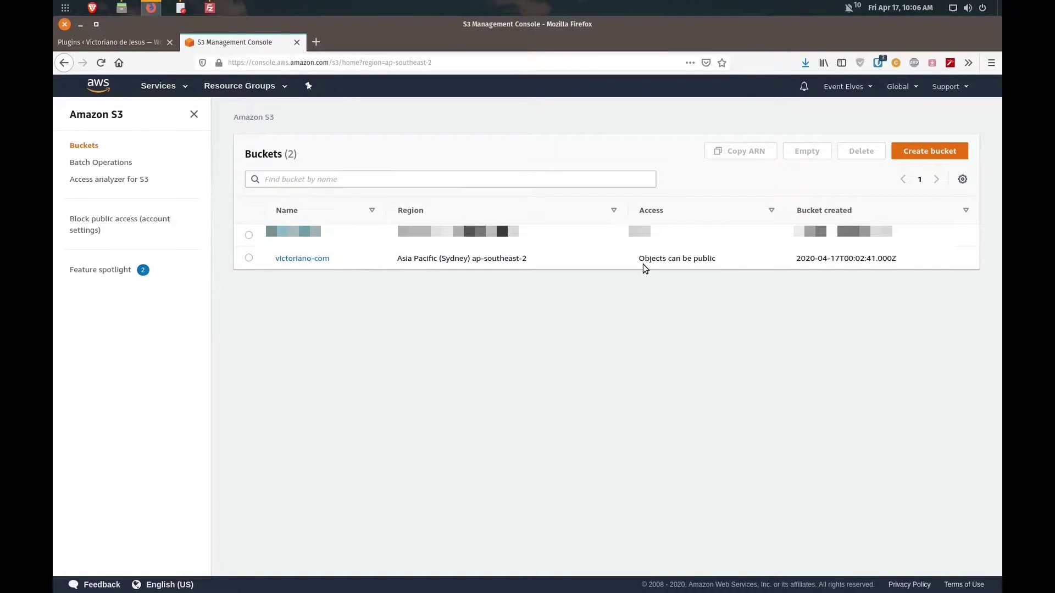
drag(641, 260, 725, 262)
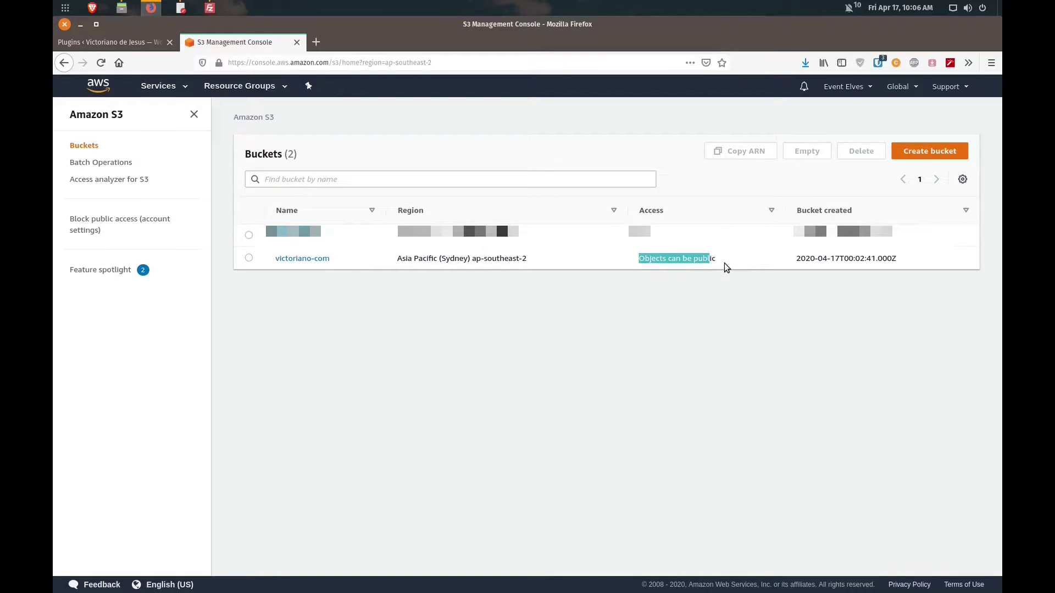
click(318, 263)
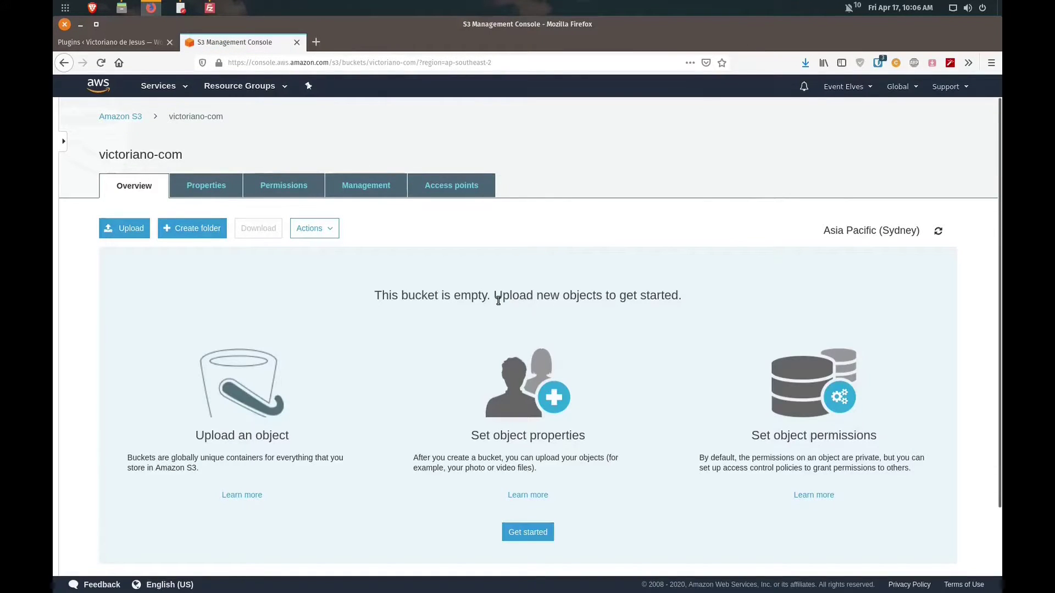
click(302, 192)
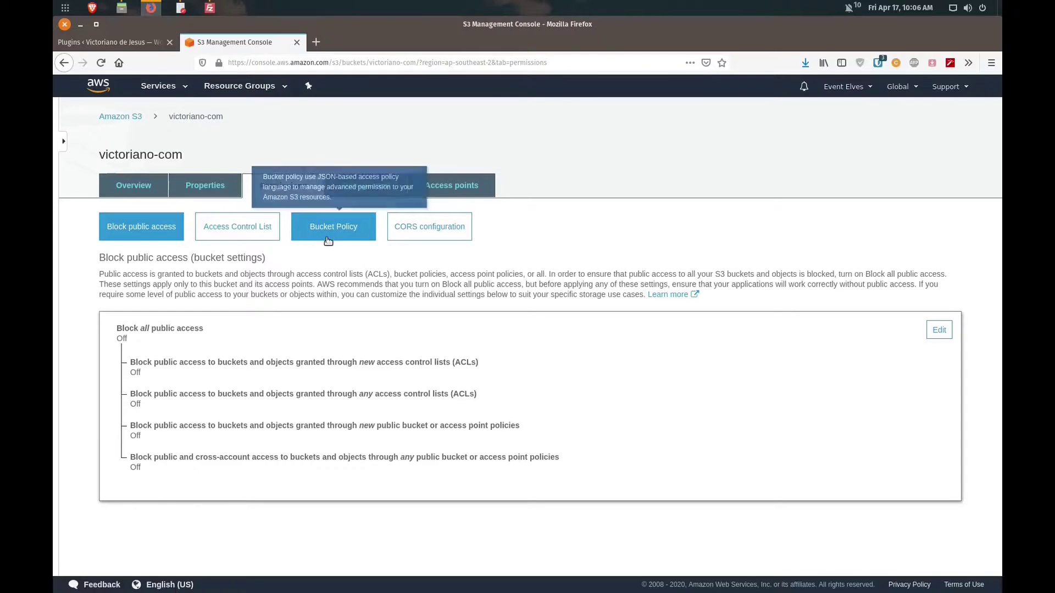
click(332, 236)
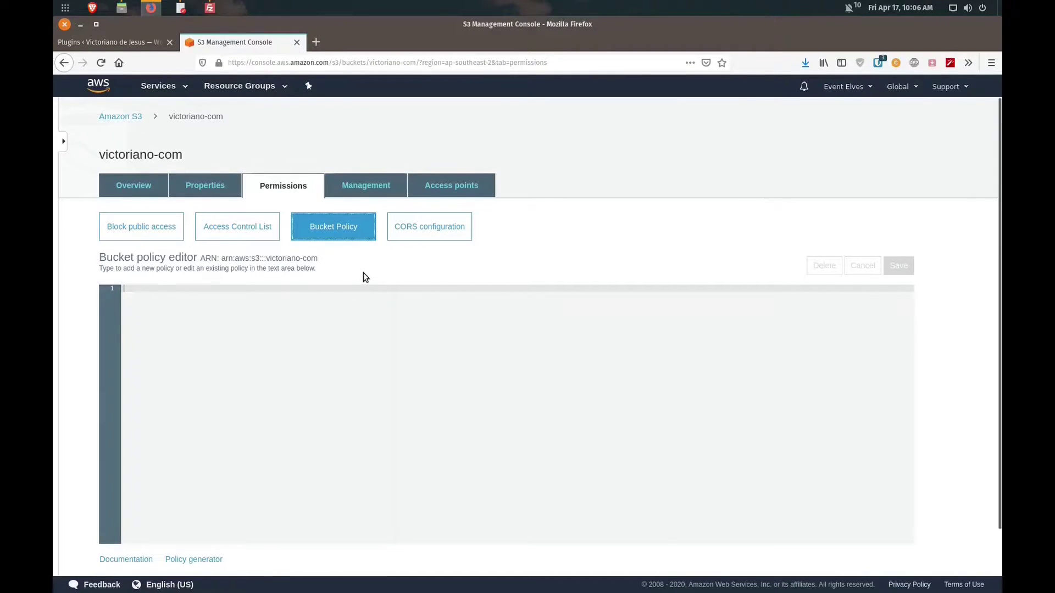
Select and copy the whole AllowPublicRead policy in Bucket-Policy, then minimize the text editor.
click(180, 9)
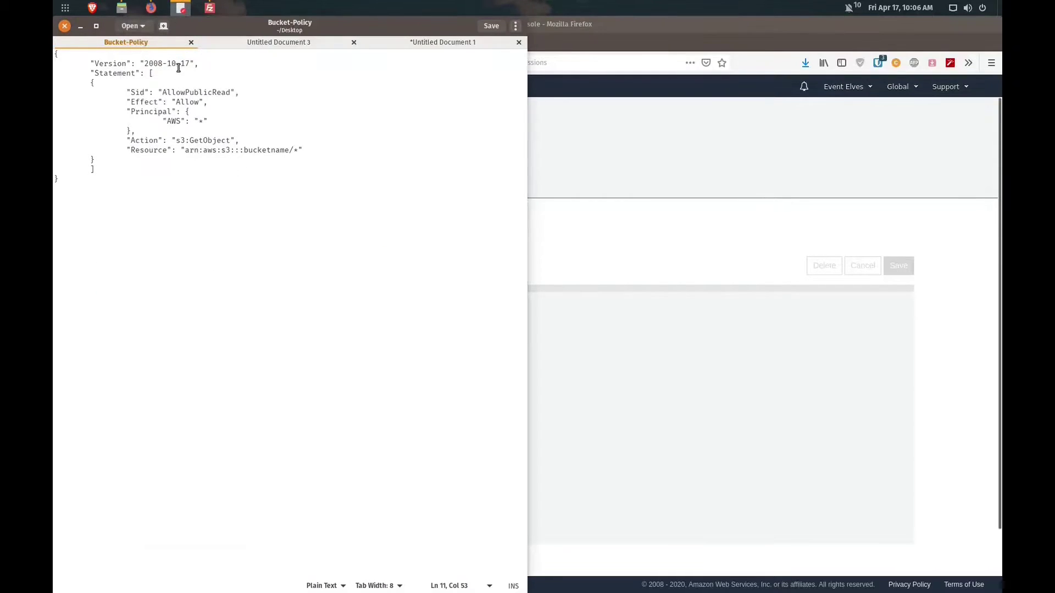
key(ctrl+a)
key(ctrl+c)
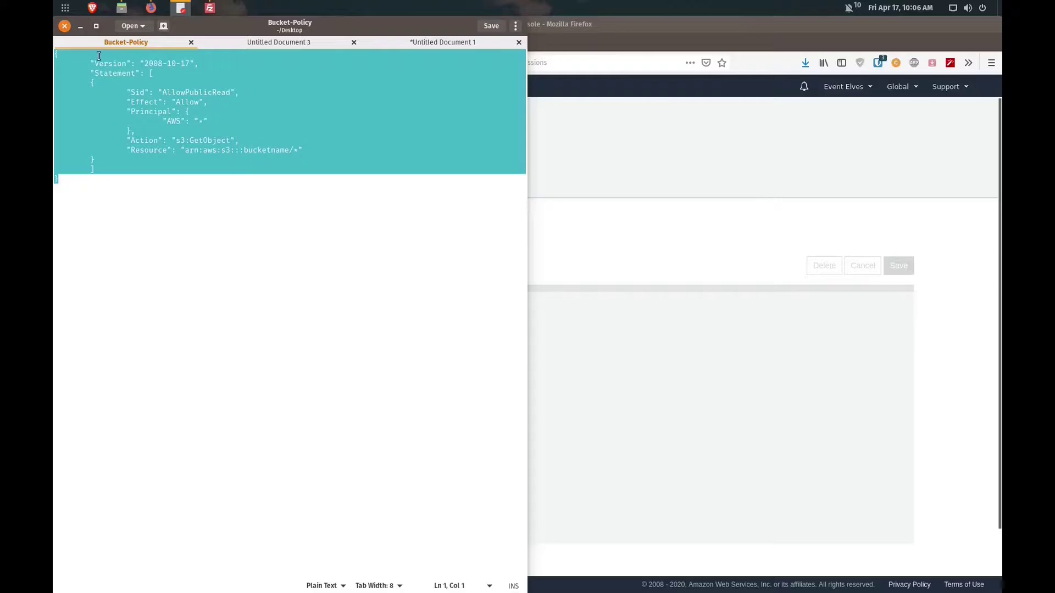
click(81, 27)
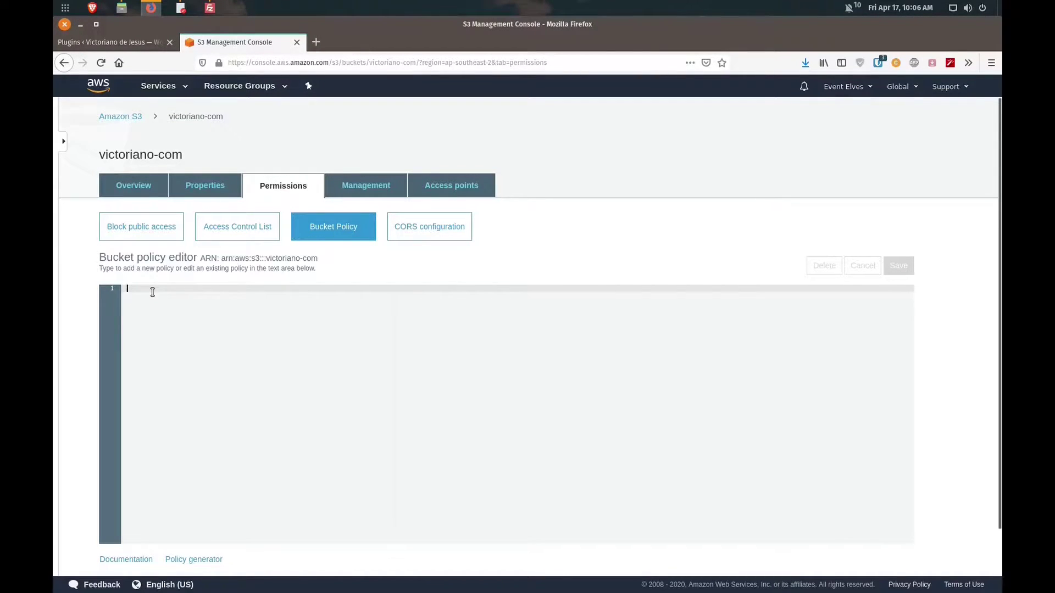
Paste the policy, replace 'bucketname' with victoriano-com on the Resource line, save, and return to Buckets.
key(ctrl+v)
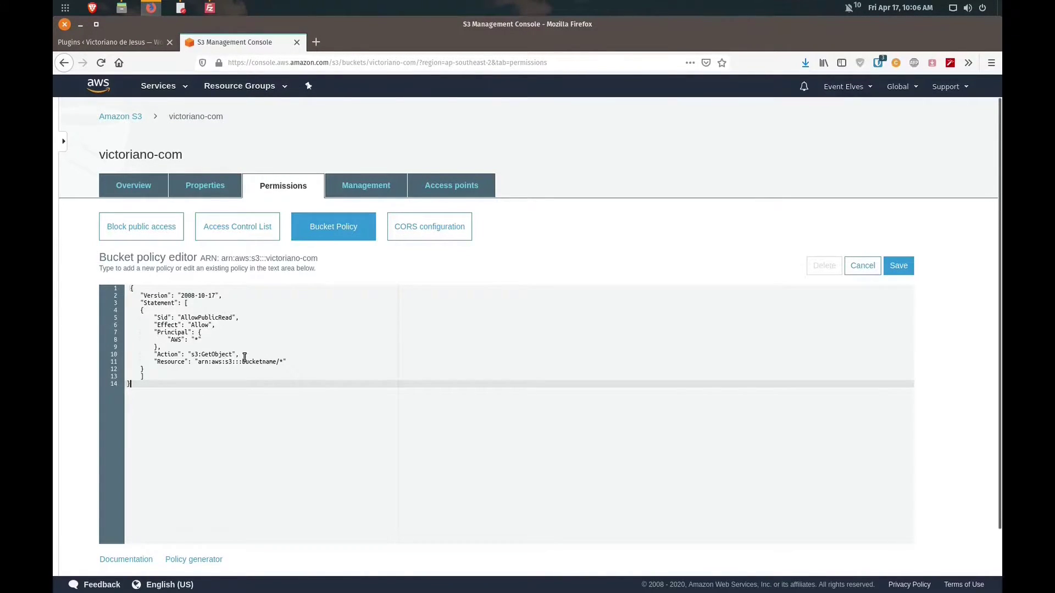
key(Up)
key(Up)
key(Up)
key(Up)
key(Down)
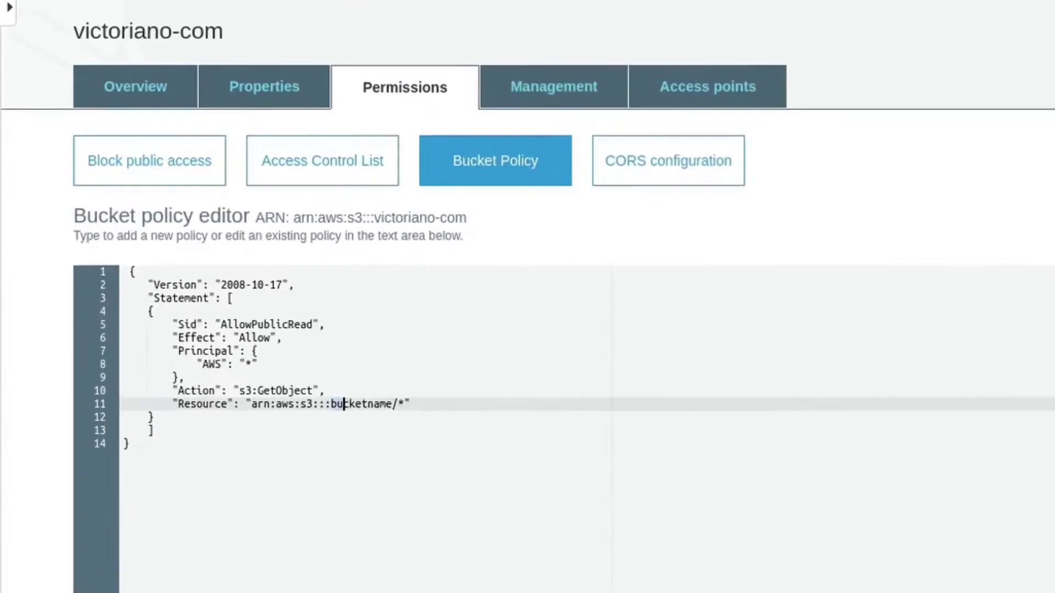
key(shift+Right)
key(shift+Right)
key(shift+Right)
key(shift+Right)
key(shift+Right)
key(shift+Right)
key(shift+Right)
key(shift+Right)
key(shift+Right)
key(shift+Right)
text(vic)
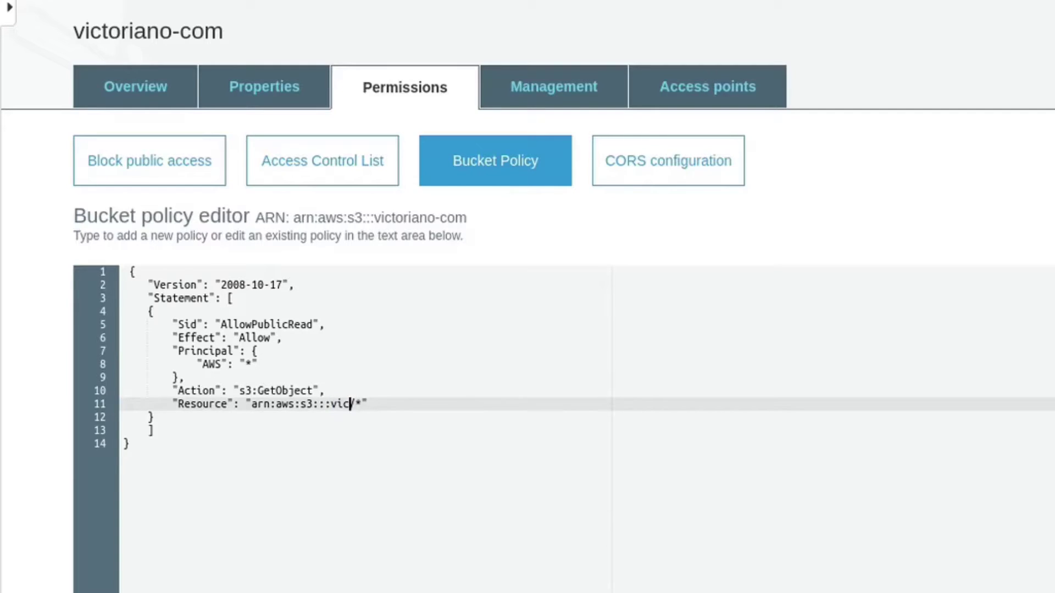
text(toriano-com)
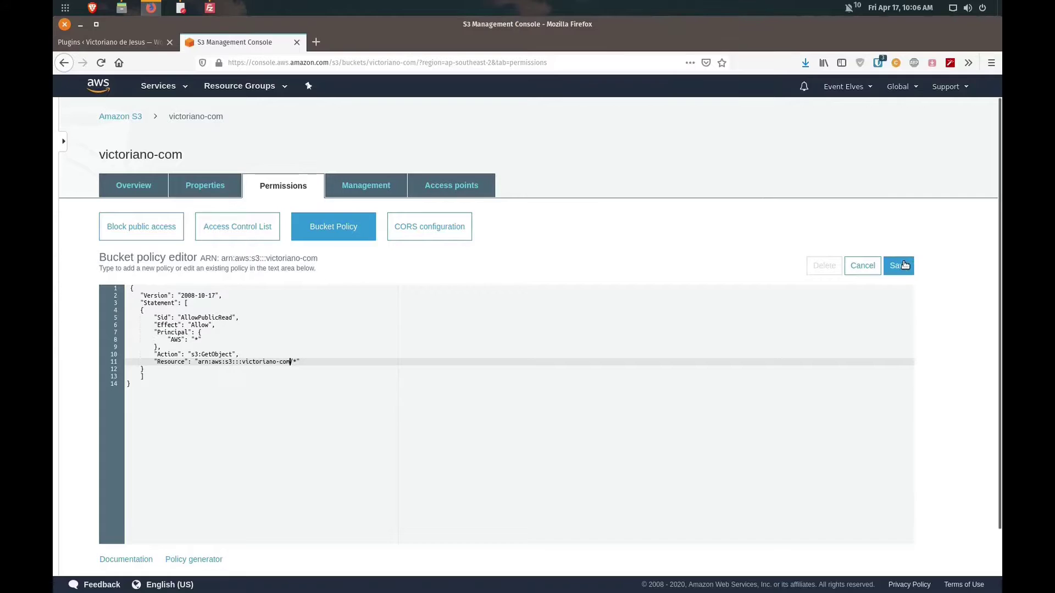
click(895, 265)
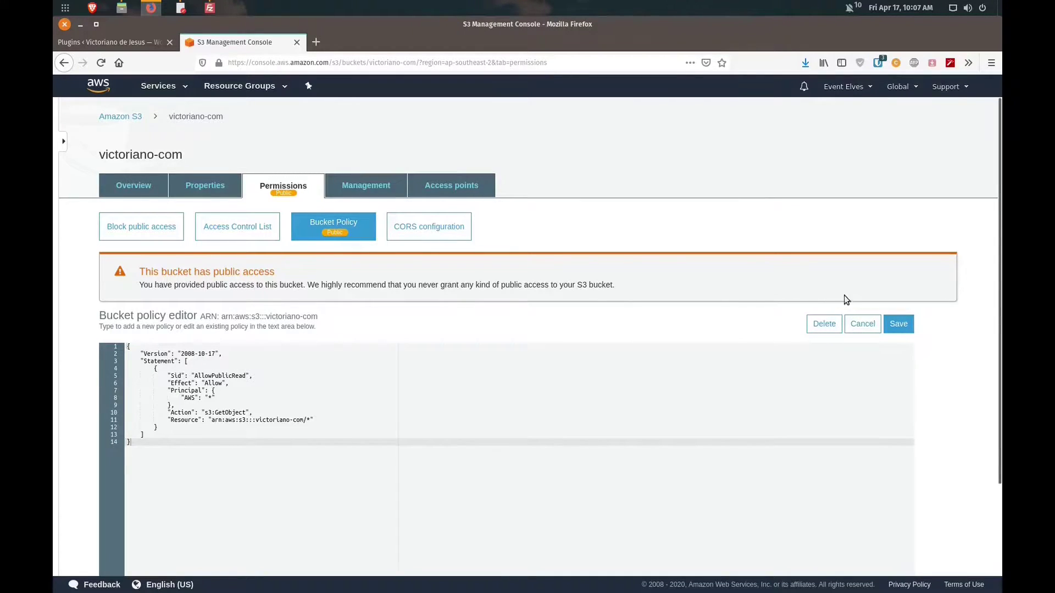
click(144, 113)
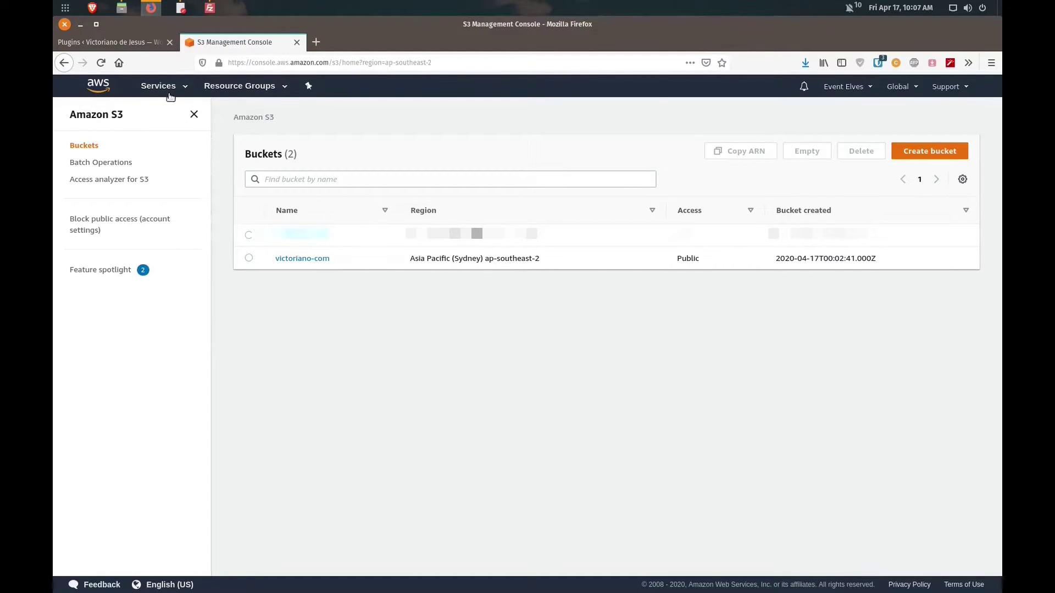
From the AWS console home page, search Find Services for 'iam'.
click(101, 84)
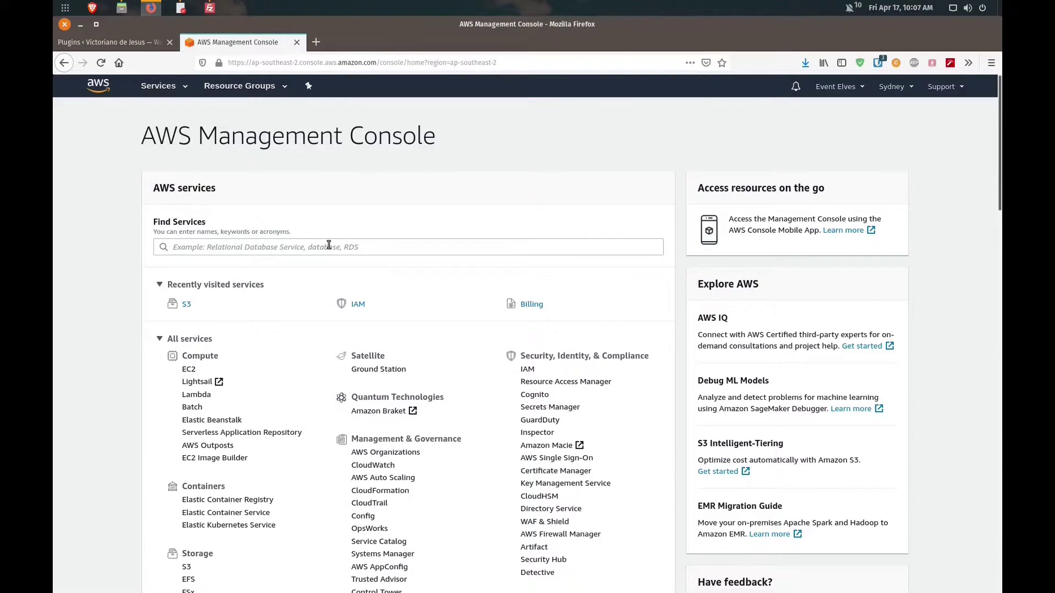
click(329, 245)
text(iam)
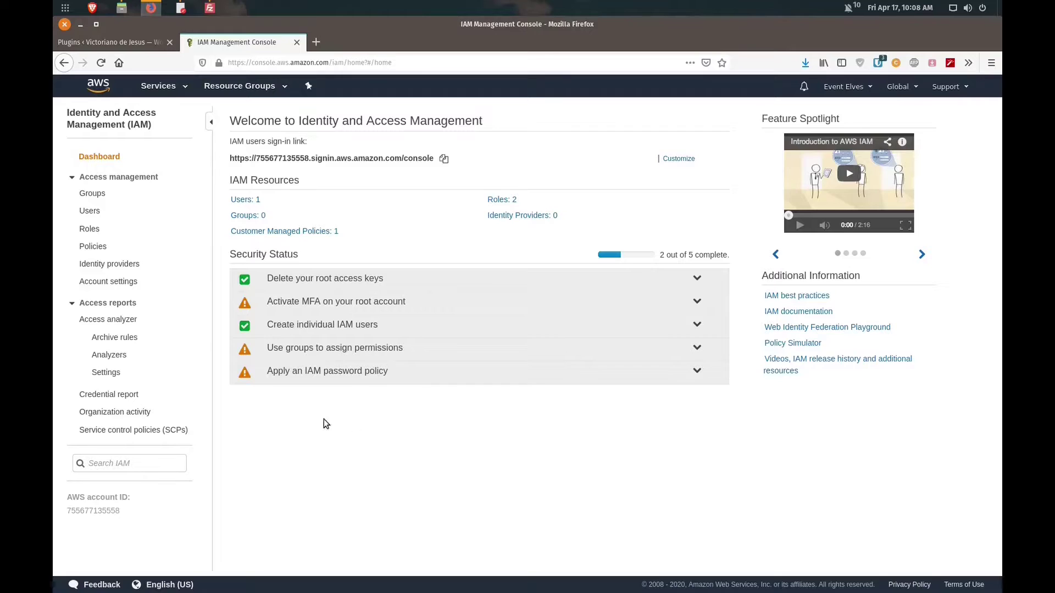
Add IAM user 'victoriano-com' with programmatic access and choose to attach existing policies directly.
click(91, 212)
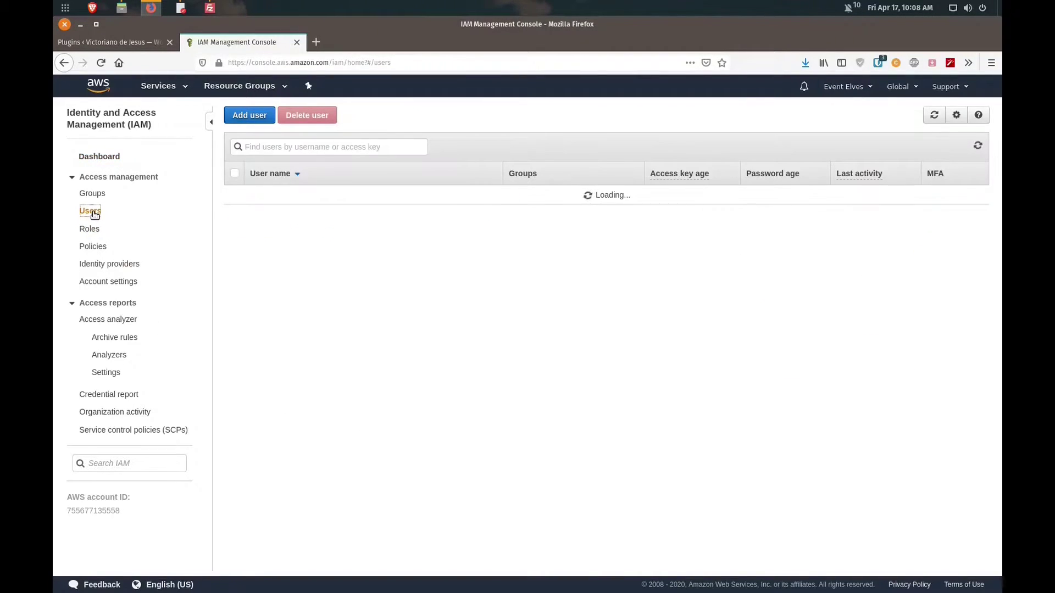
click(242, 118)
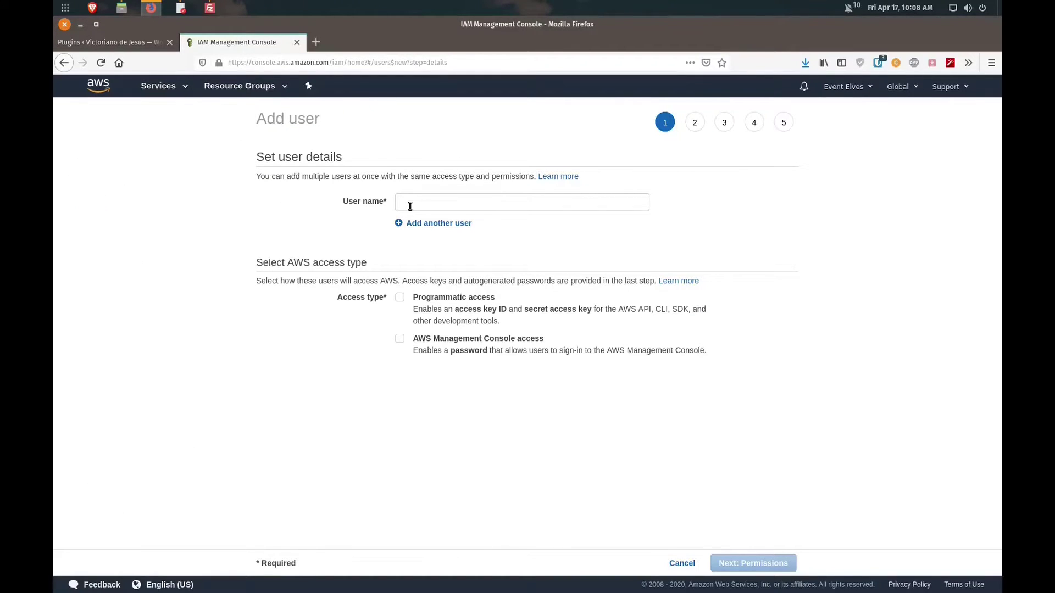
click(410, 206)
text(victoriano-com)
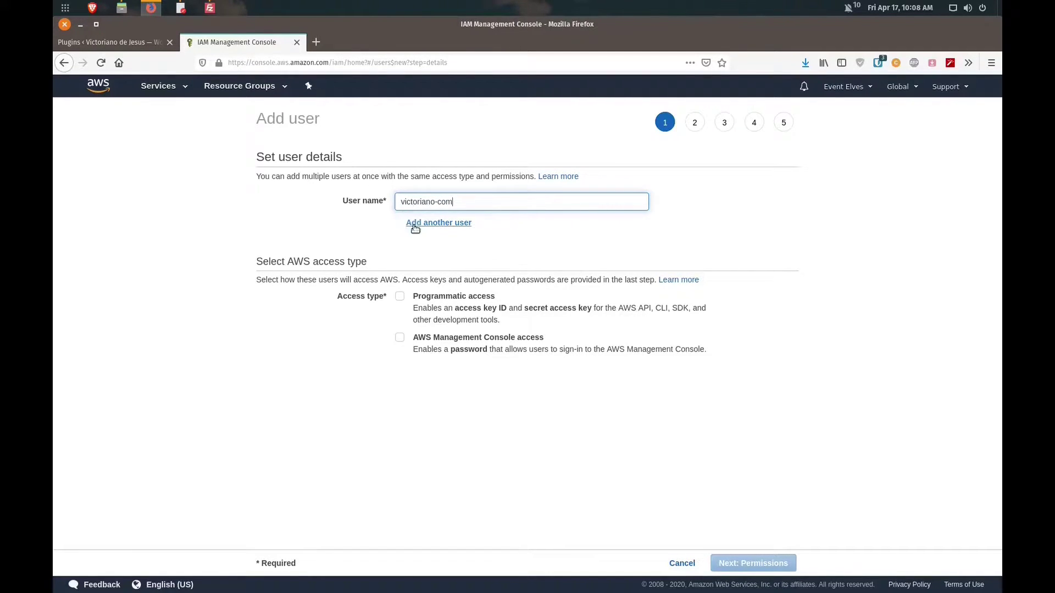
click(399, 297)
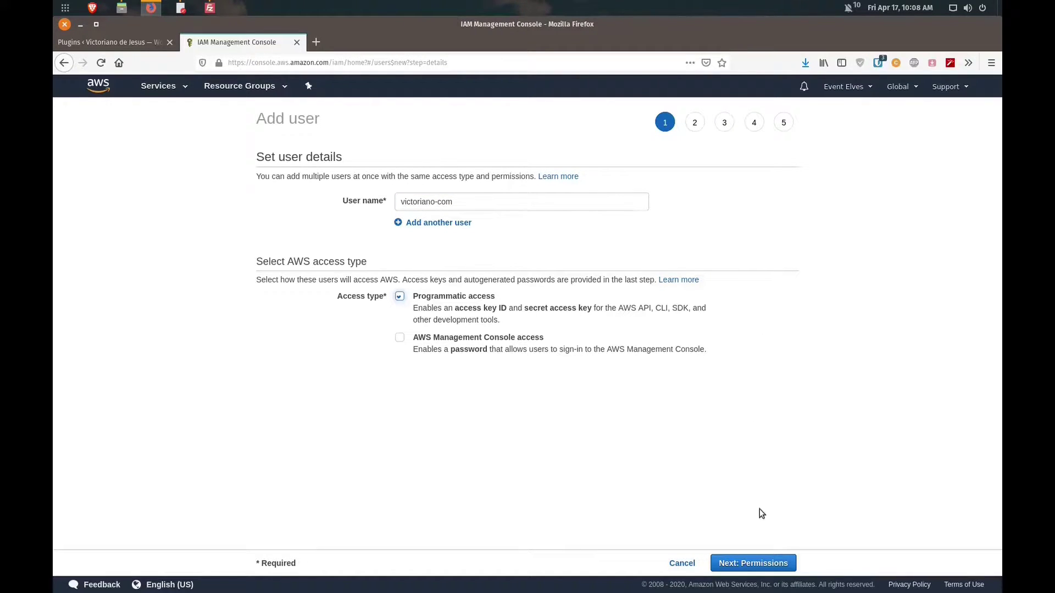
click(757, 566)
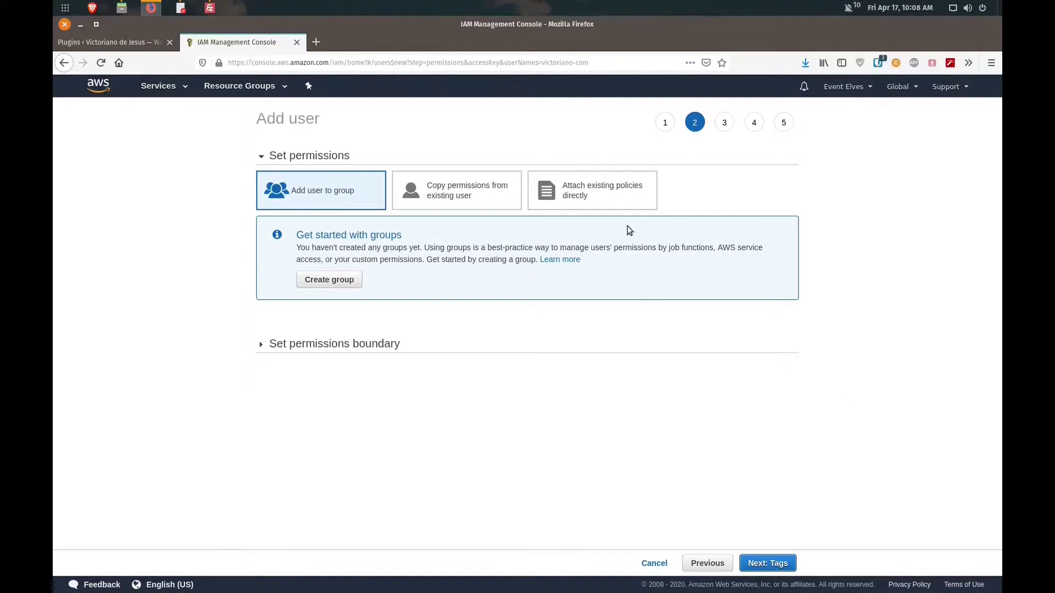
click(614, 207)
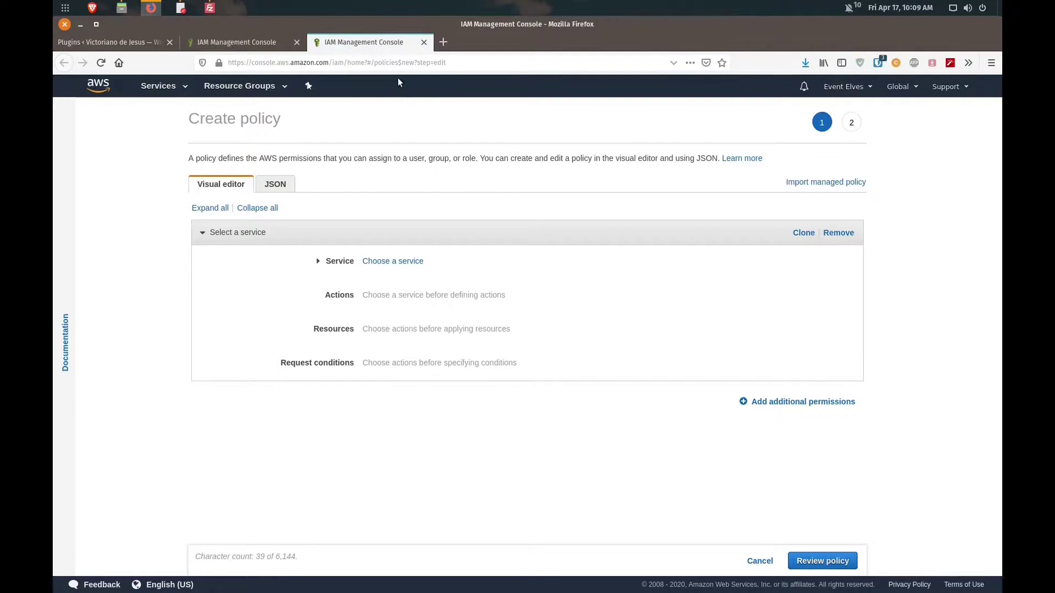
Replace the default policy JSON with the User-Policy text copied from gedit.
click(278, 187)
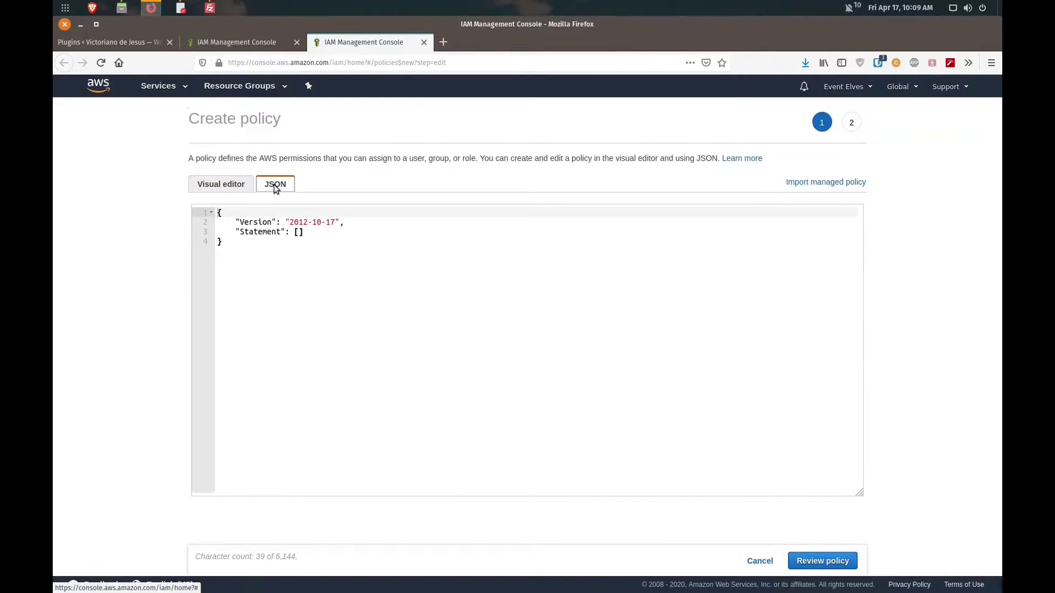
click(328, 243)
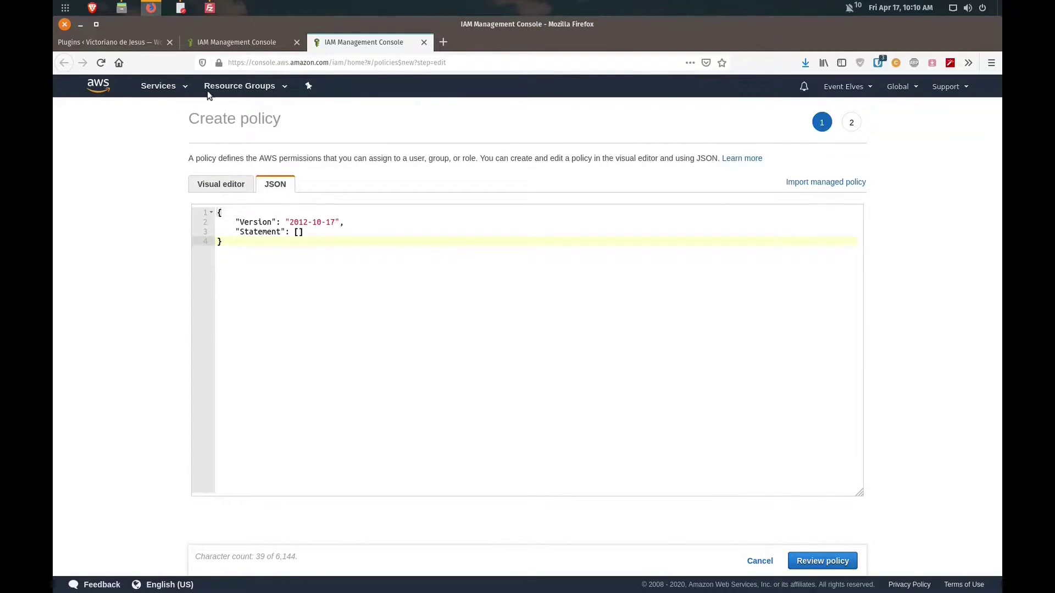
click(181, 7)
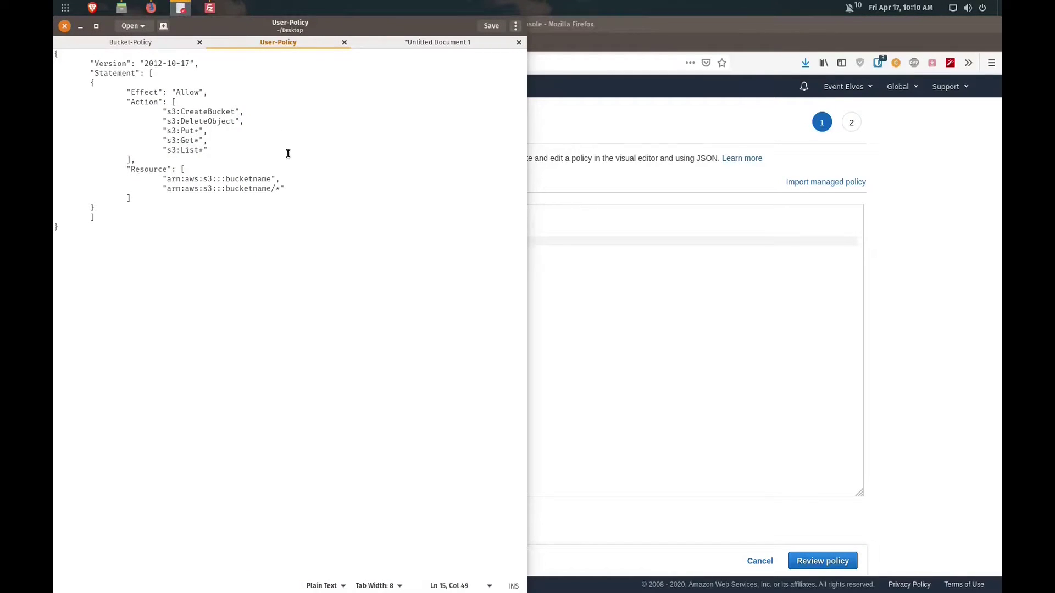
click(165, 230)
key(ctrl+a)
key(ctrl+c)
click(903, 266)
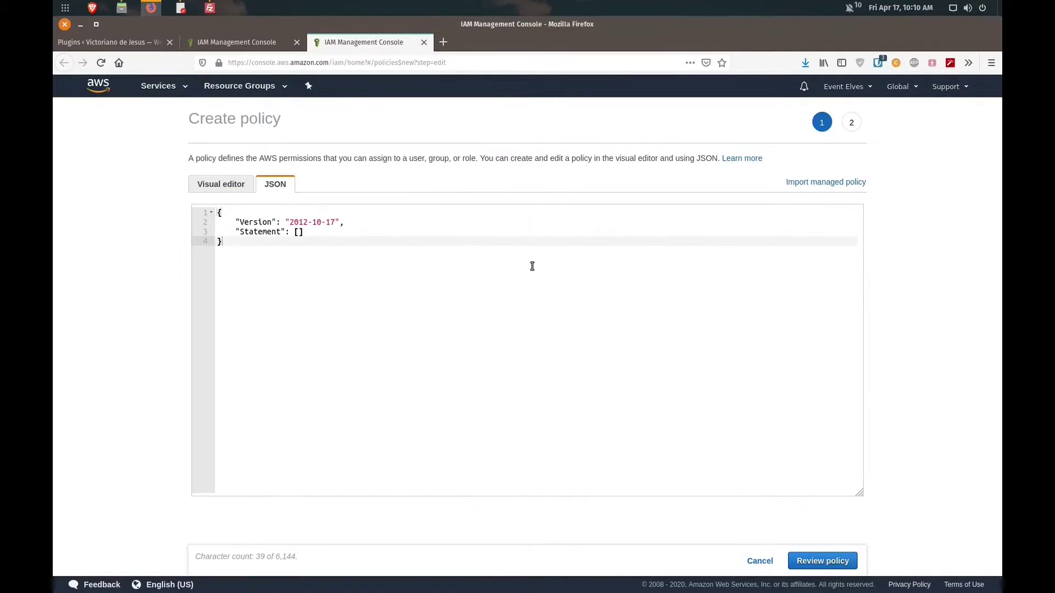
click(337, 247)
key(ctrl+a)
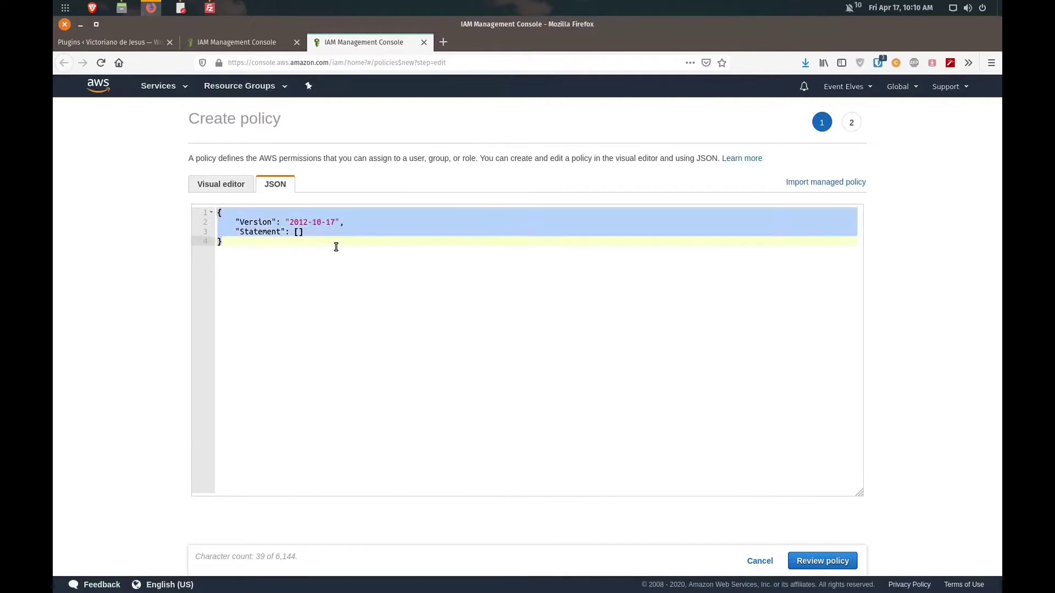
key(ctrl+v)
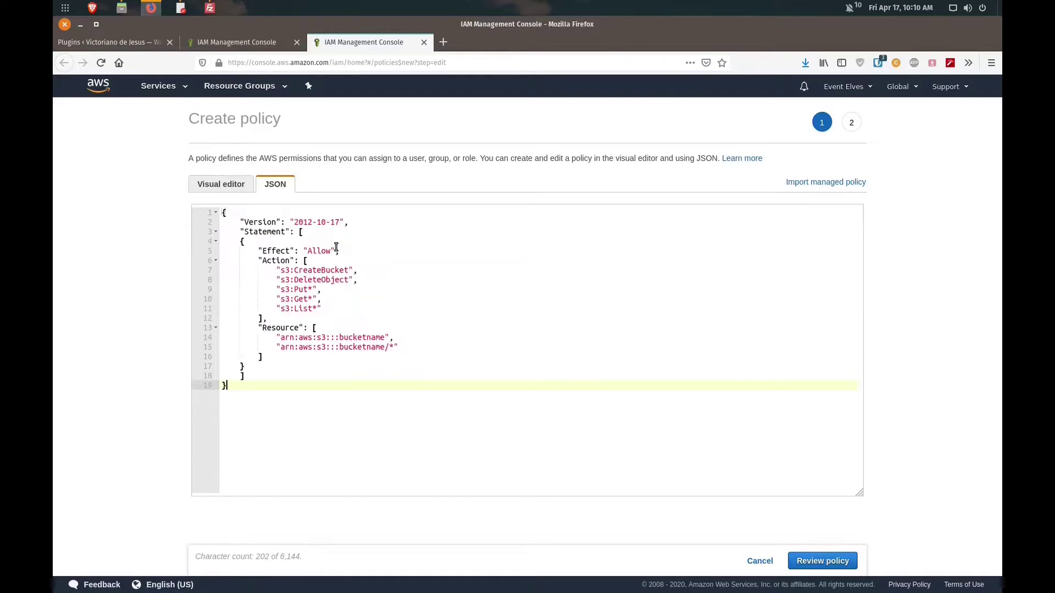
Change both bucketname placeholders to victoriano-com and proceed to Review policy.
click(339, 337)
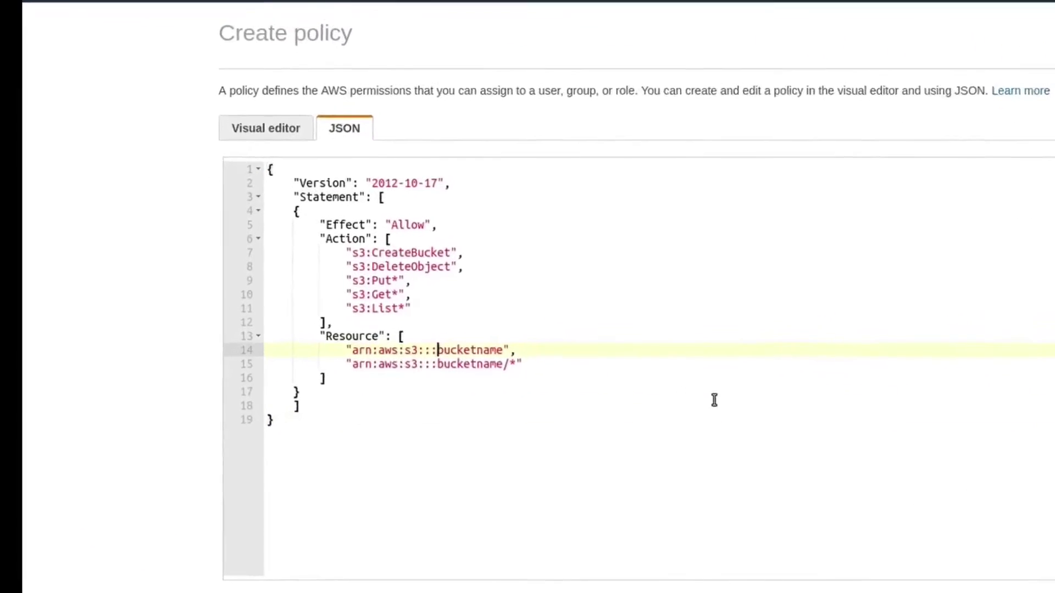
key(shift+Right)
key(shift+Right)
key(shift+Right)
key(shift+Right)
key(shift+Right)
key(shift+Right)
key(shift+Right)
key(shift+Right)
key(shift+Right)
key(shift+Right)
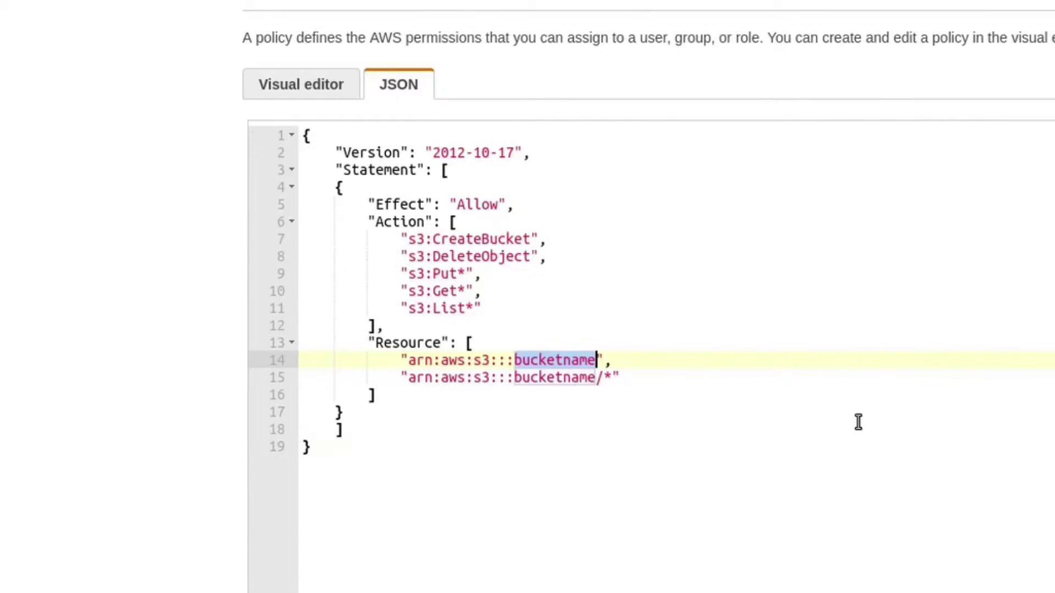
text(victoriano)
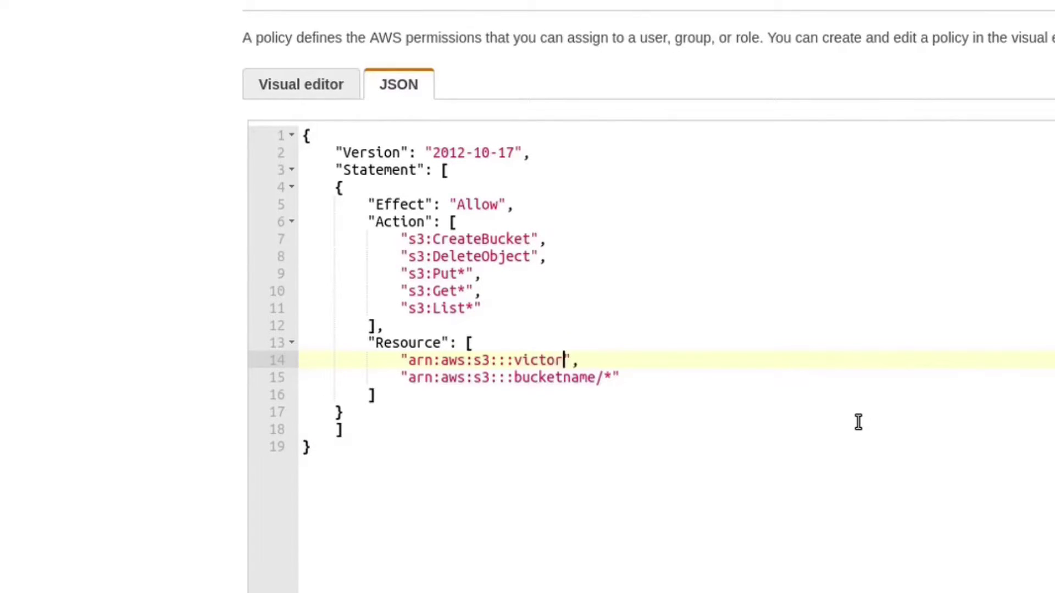
text(-com)
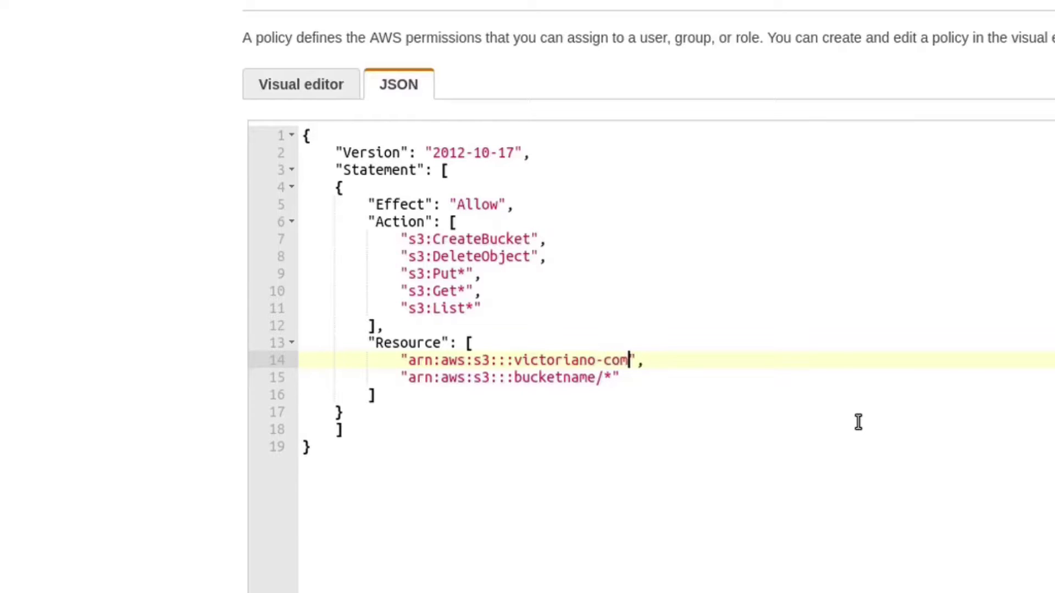
key(Down)
key(Left)
key(Left)
key(Left)
key(shift+Left)
key(shift+Left)
key(shift+Left)
key(shift+Left)
key(shift+Left)
key(shift+Left)
key(shift+Left)
key(shift+Left)
key(shift+Left)
key(shift+Left)
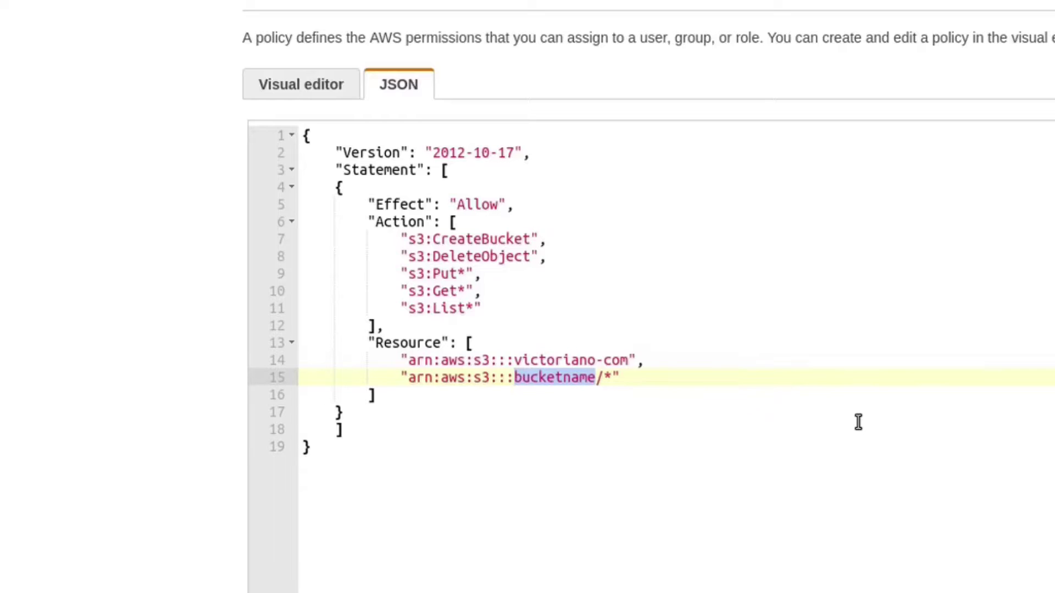
text(victor)
text(iano-co)
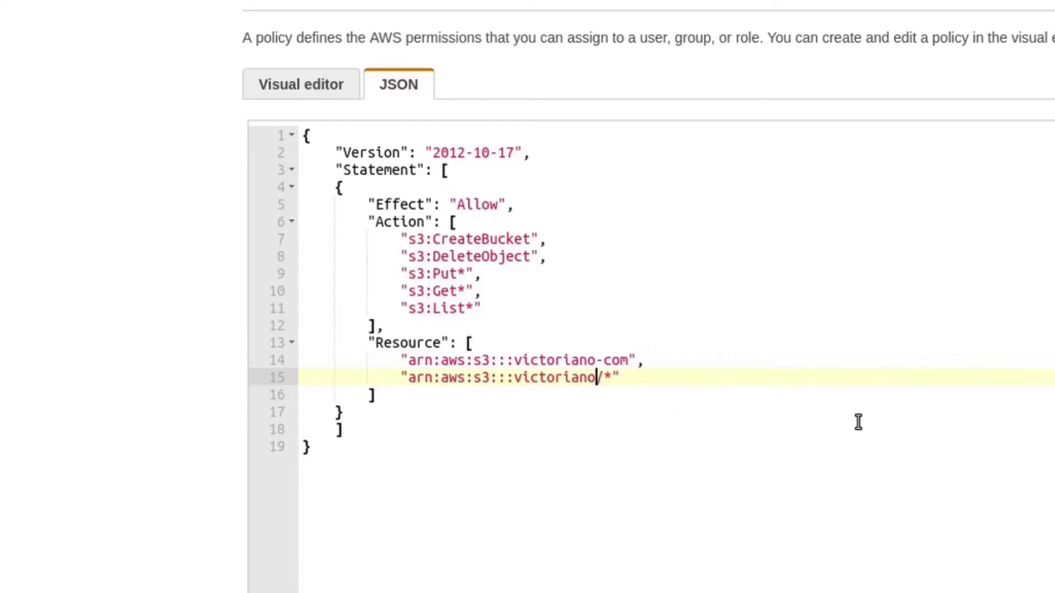
text(m)
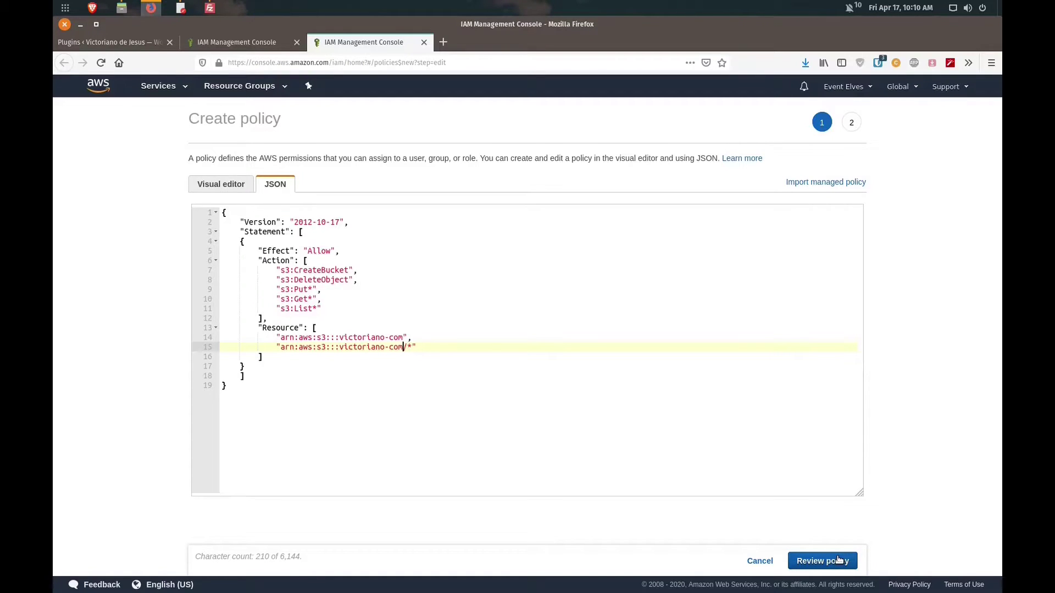
click(838, 559)
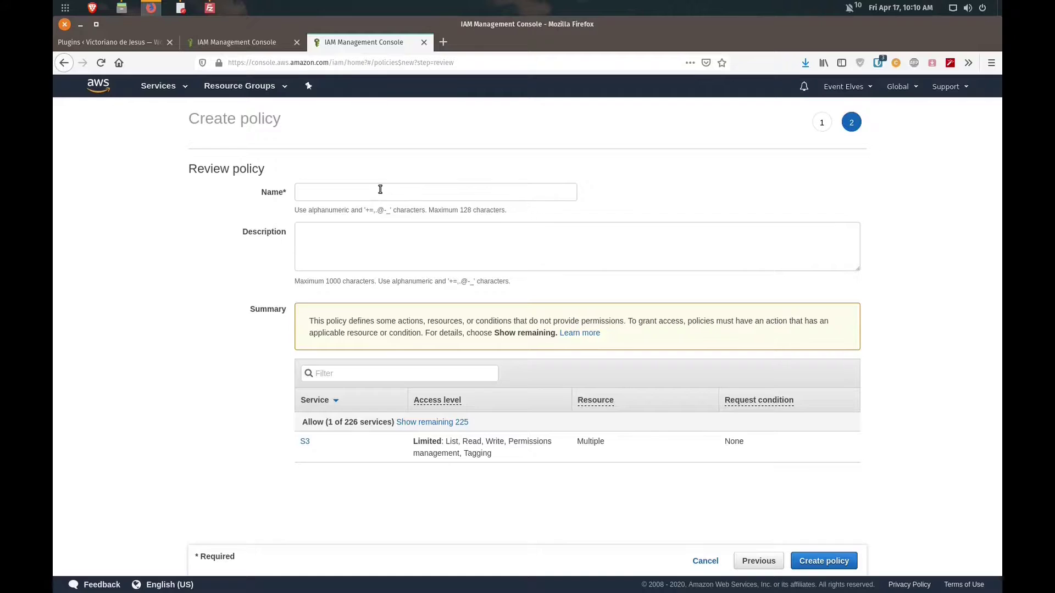
Name the policy victoriano_bucket and create it.
click(380, 189)
text(victori)
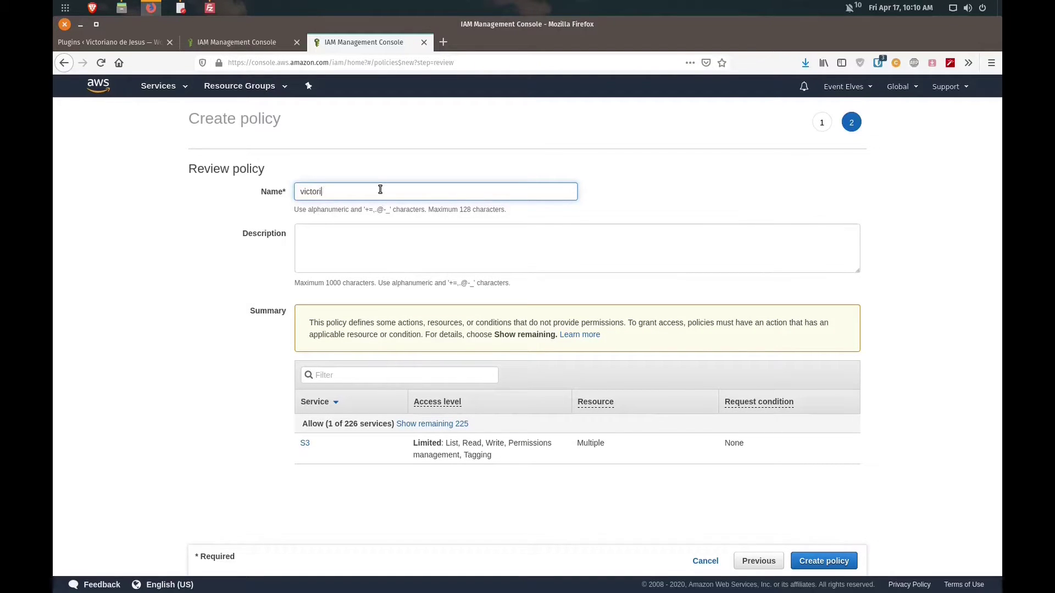
text(ano_bucket)
click(815, 561)
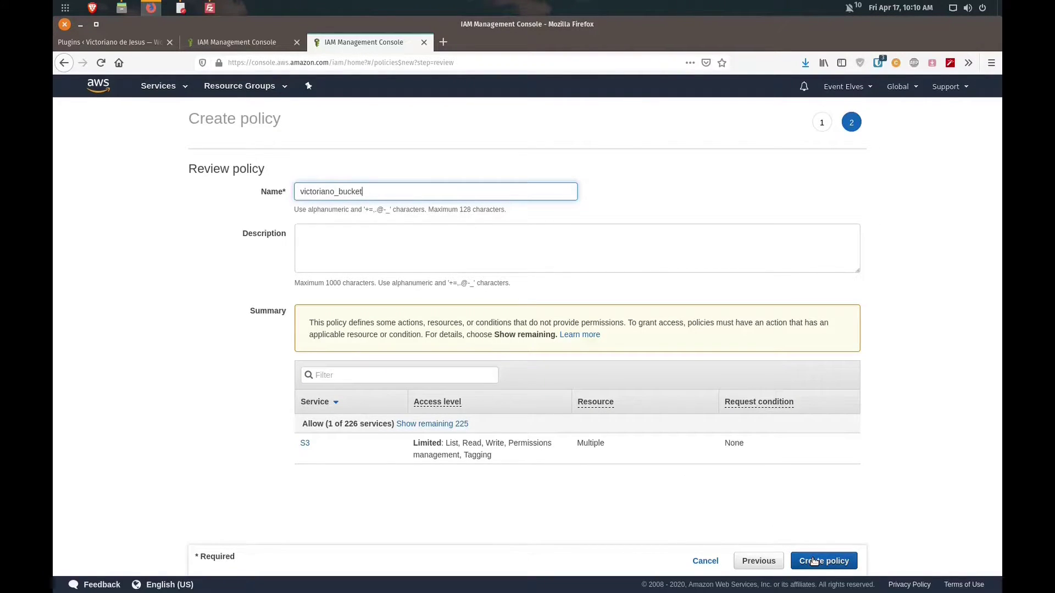
click(814, 561)
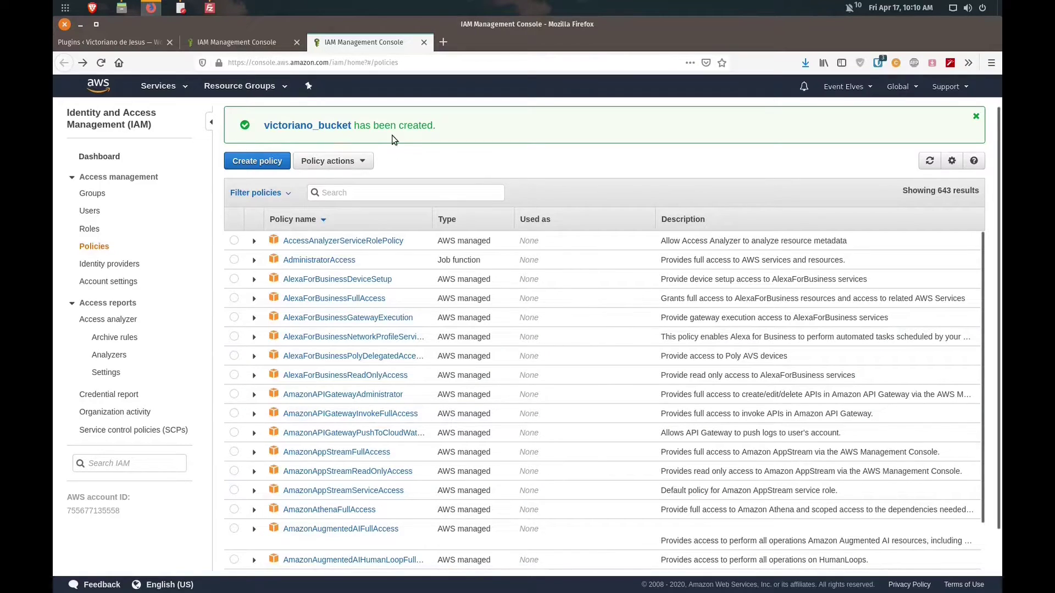
Refresh the Add user policy list, search 'victoriano' and tick victoriano_bucket.
click(240, 52)
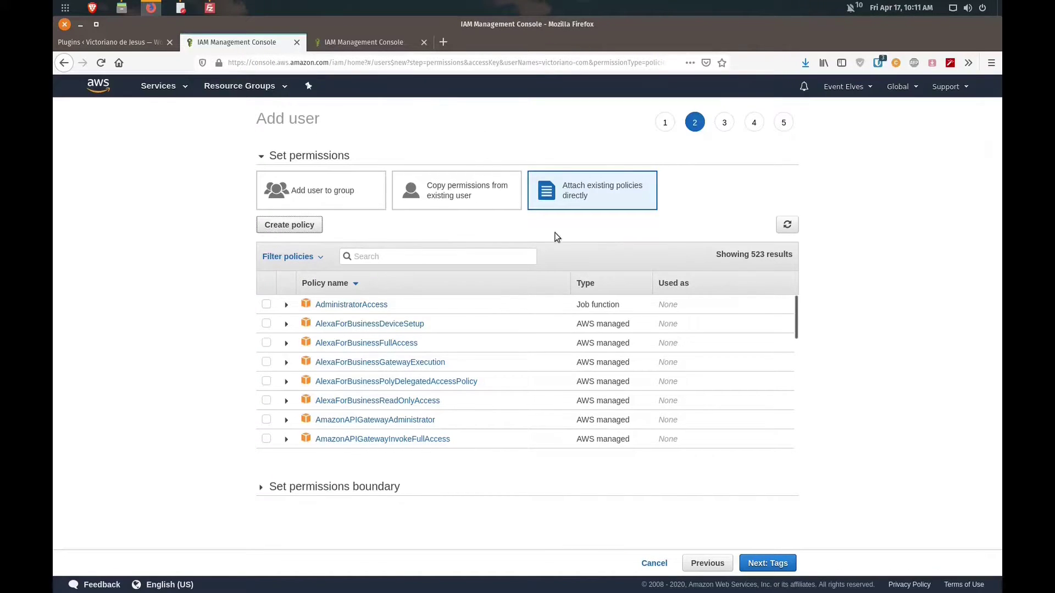
click(794, 228)
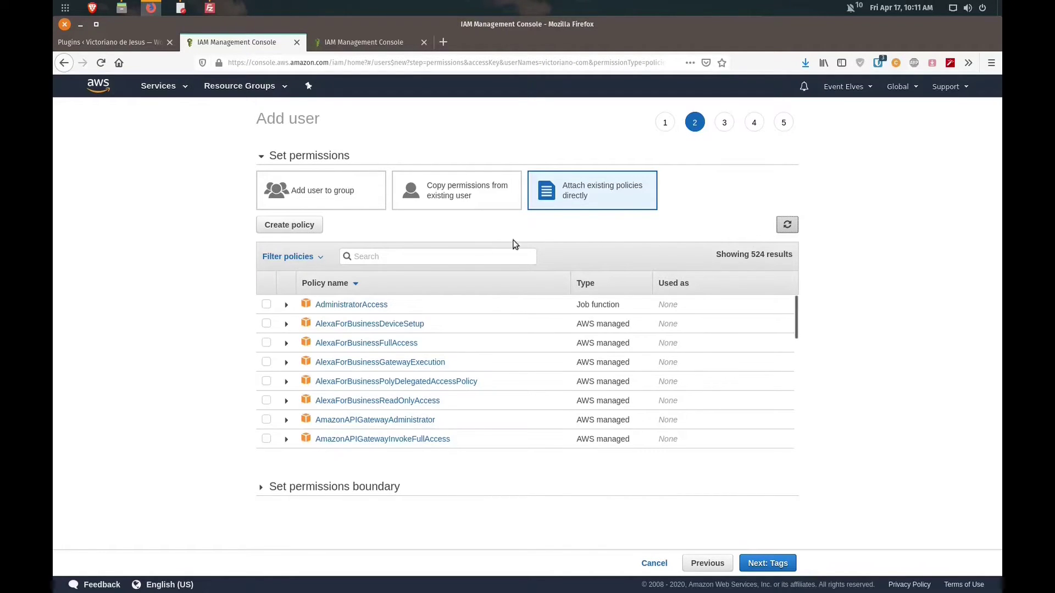
click(396, 258)
text(victoriano)
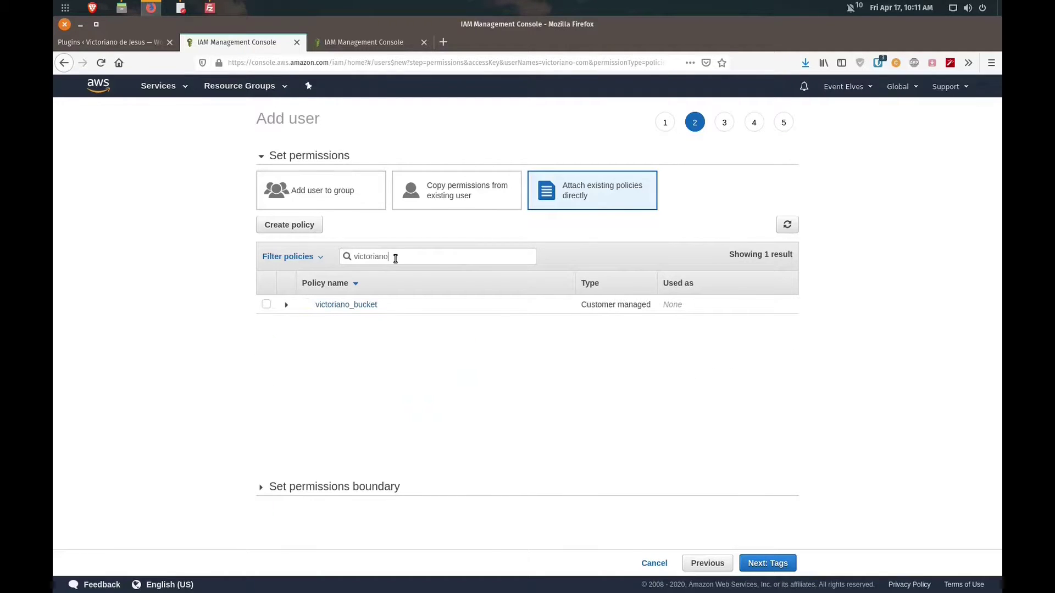
click(267, 305)
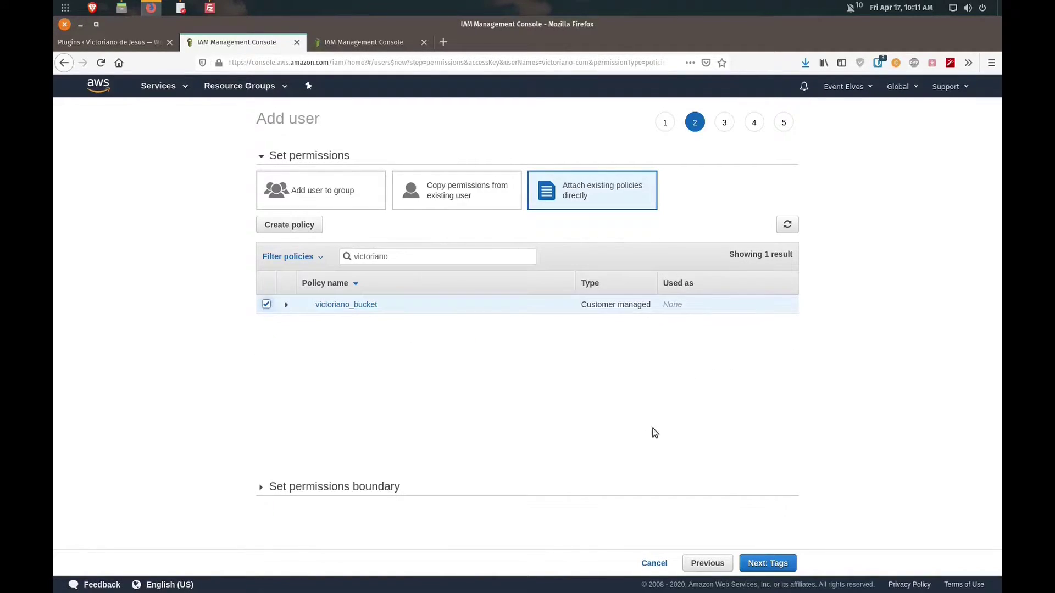
Skip the tags step, review and create the user.
click(756, 566)
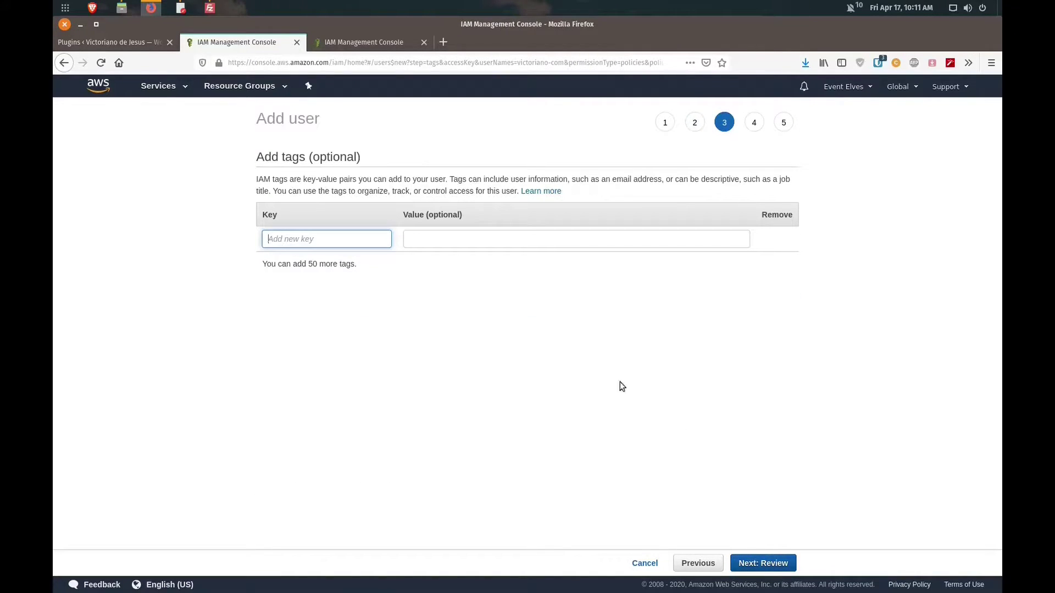
click(747, 560)
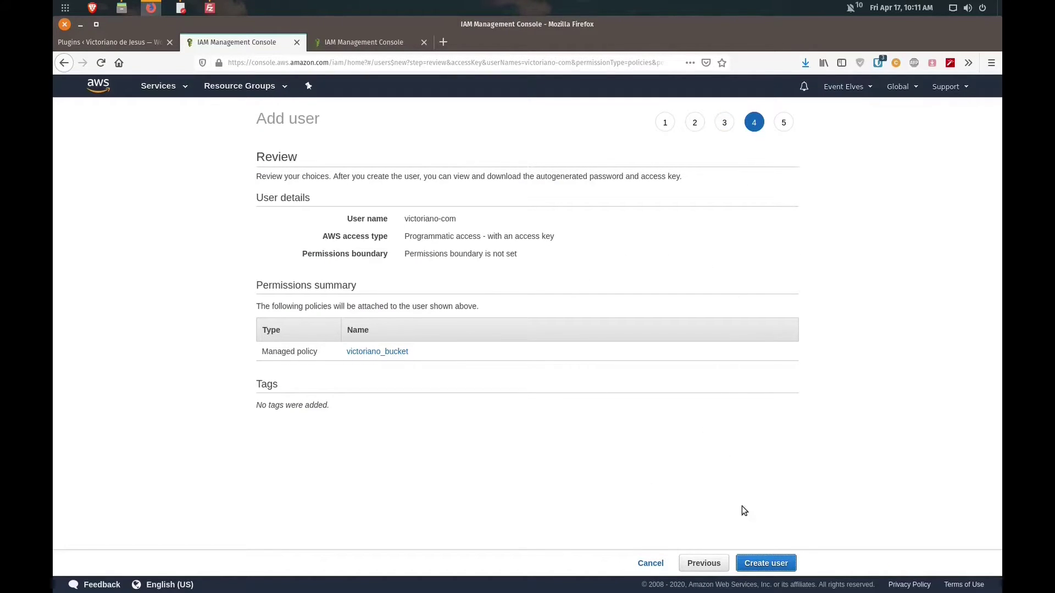
click(755, 562)
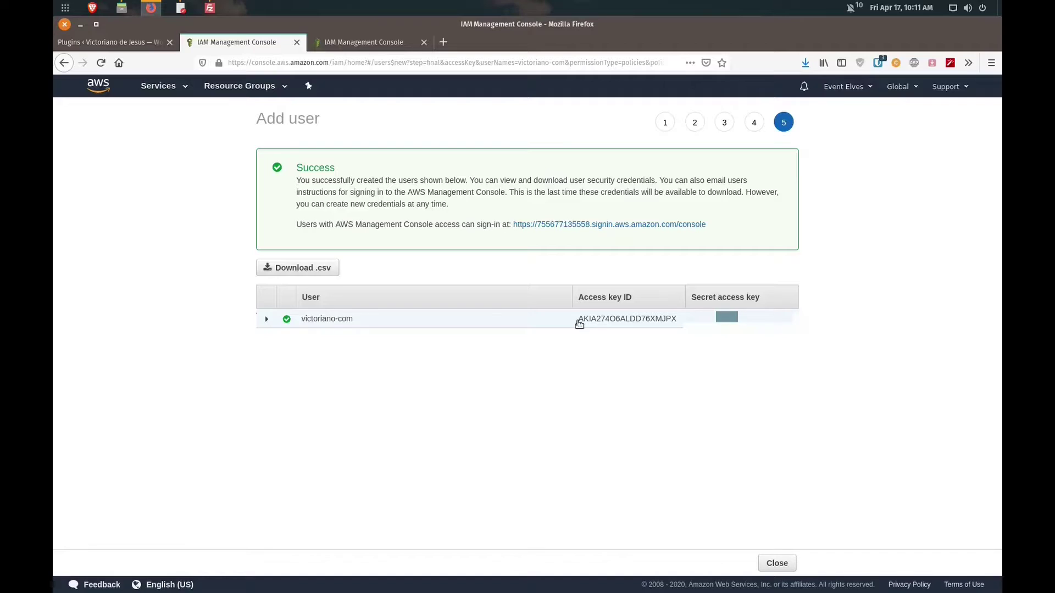
Select the new user's access key ID on the success page to copy it.
drag(577, 321, 670, 327)
key(ctrl+c)
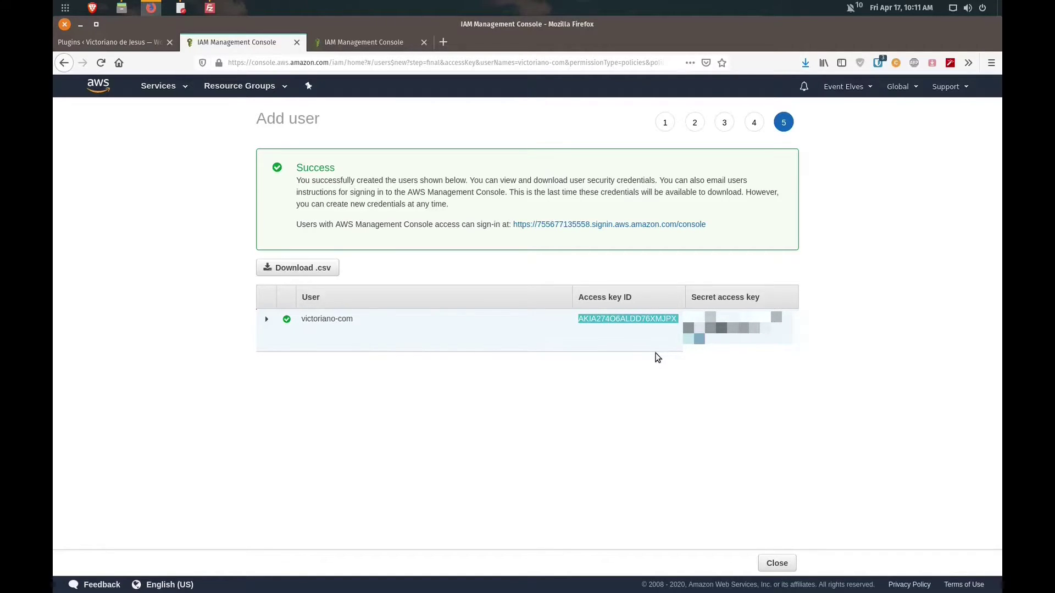
Paste the new access key ID over the old value in the gedit credentials note.
click(180, 8)
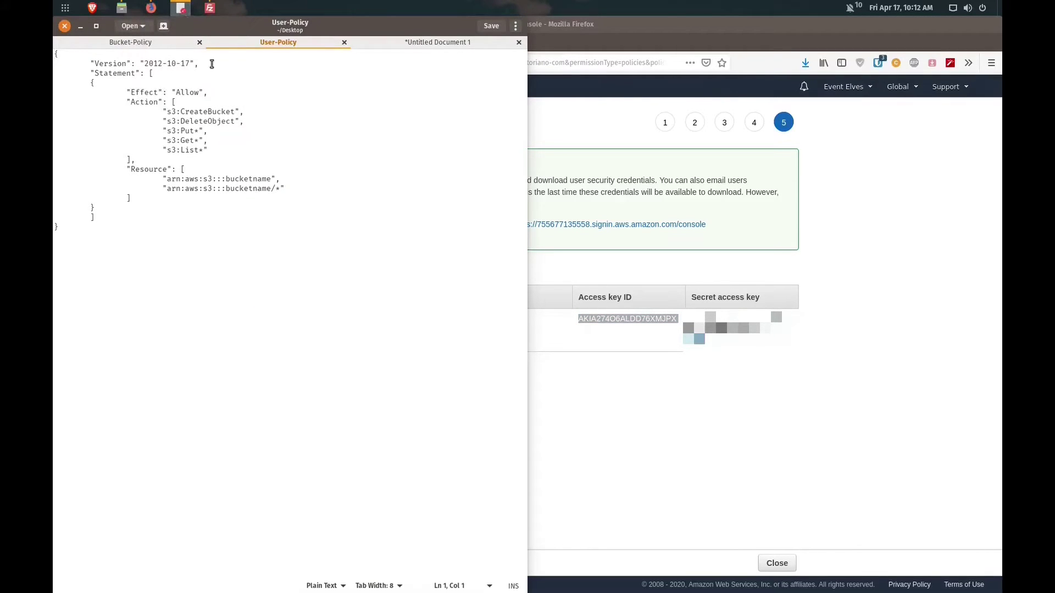
click(397, 45)
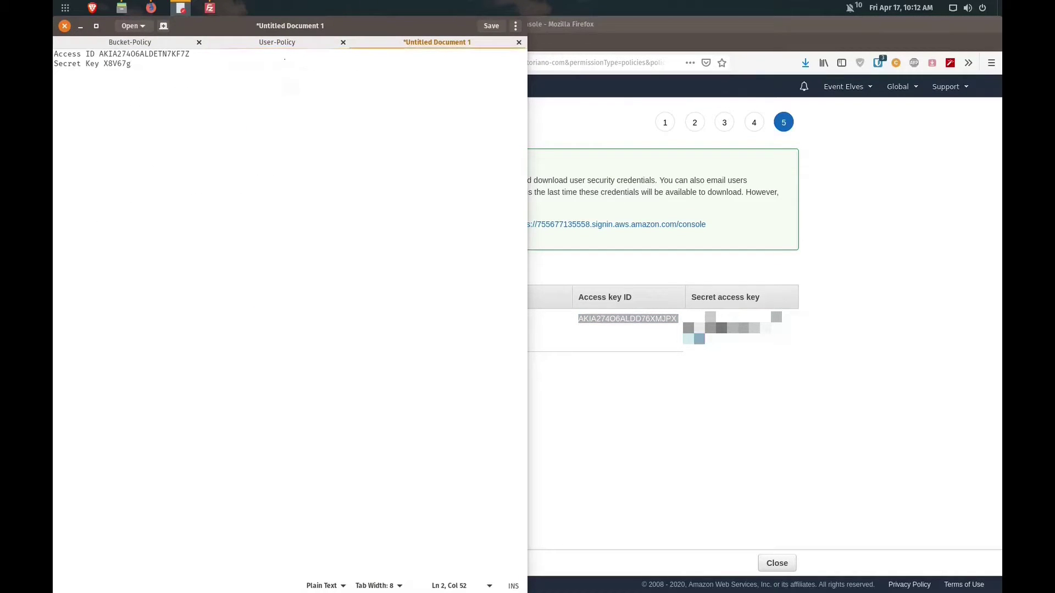
click(323, 55)
key(shift+Left)
key(shift+Left)
key(shift+Left)
key(shift+Left)
key(shift+Left)
key(shift+Left)
key(shift+Left)
key(shift+Left)
key(shift+Left)
key(shift+Left)
key(shift+Left)
key(shift+Left)
key(shift+Left)
key(shift+Left)
key(shift+Left)
key(shift+Left)
key(shift+Left)
key(shift+Left)
key(shift+Left)
key(shift+Left)
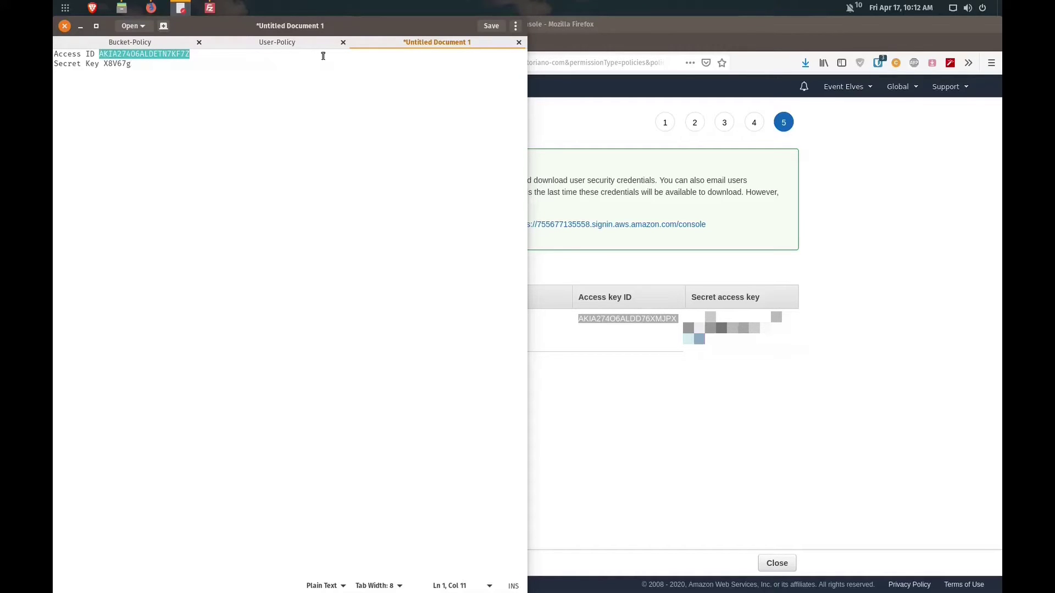
key(ctrl+v)
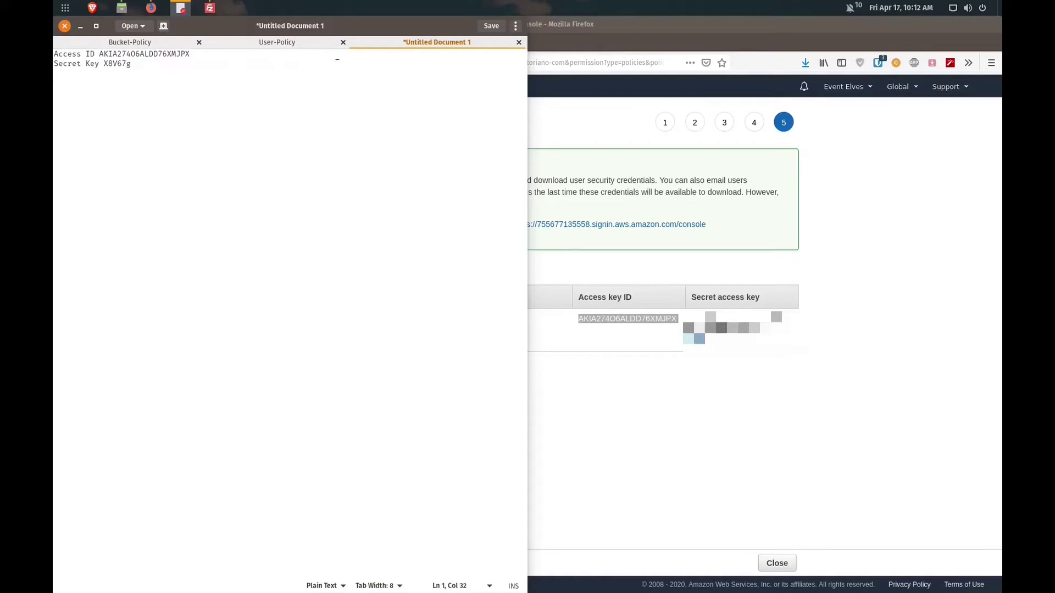
Copy the new secret access key from IAM and paste it on the note's Secret Key line.
click(855, 346)
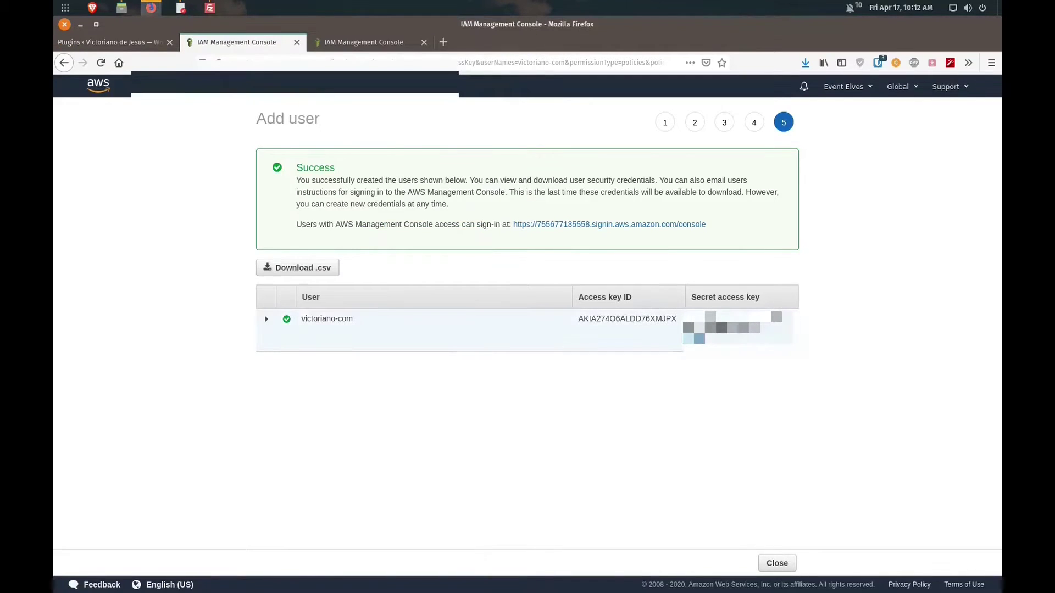
drag(686, 317, 783, 330)
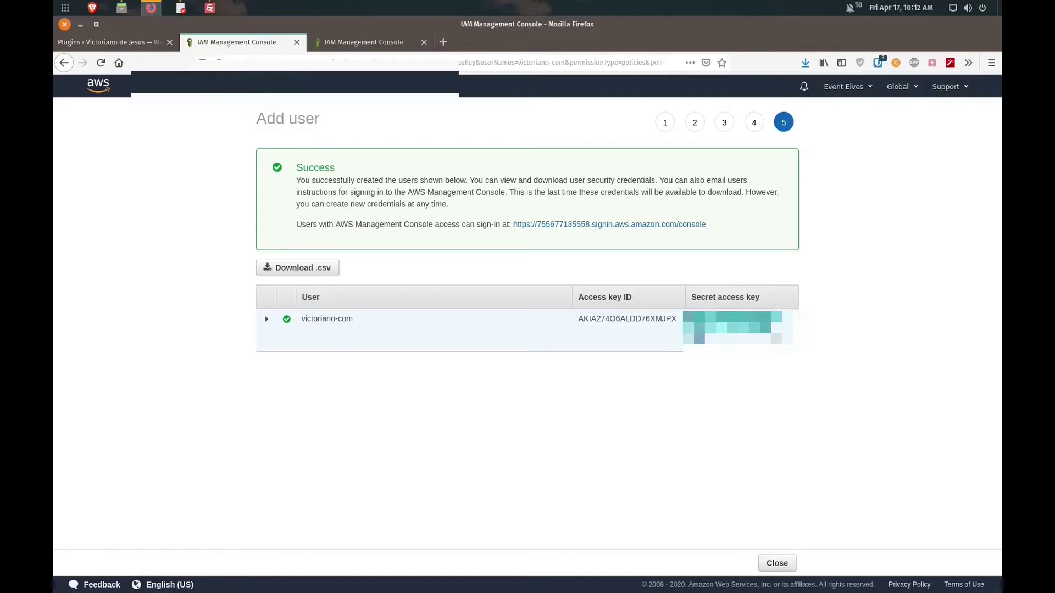
key(ctrl+c)
key(alt+Tab)
click(108, 63)
key(Left)
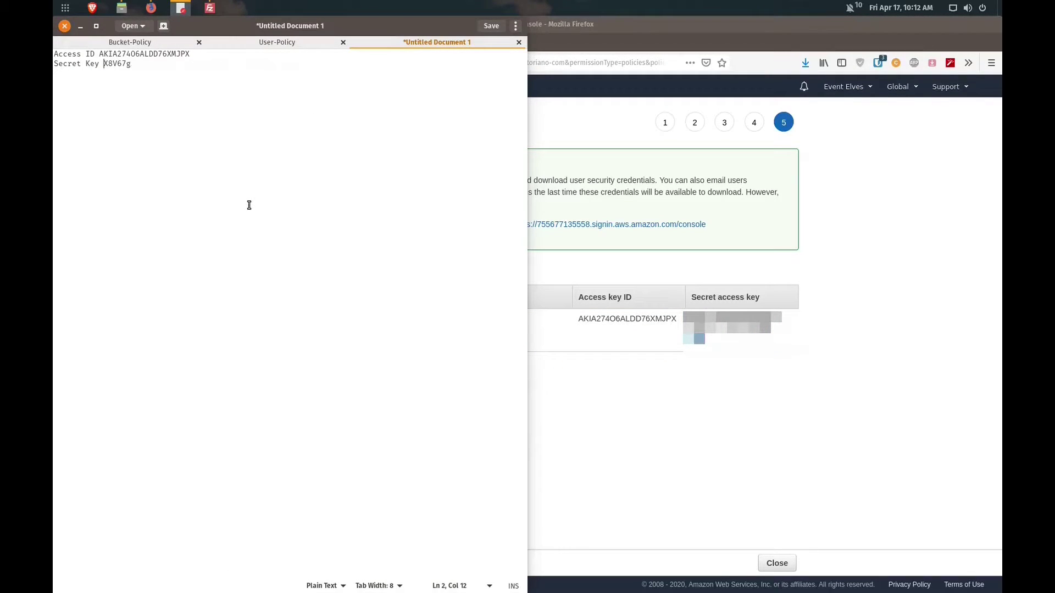
key(ctrl+v)
click(935, 273)
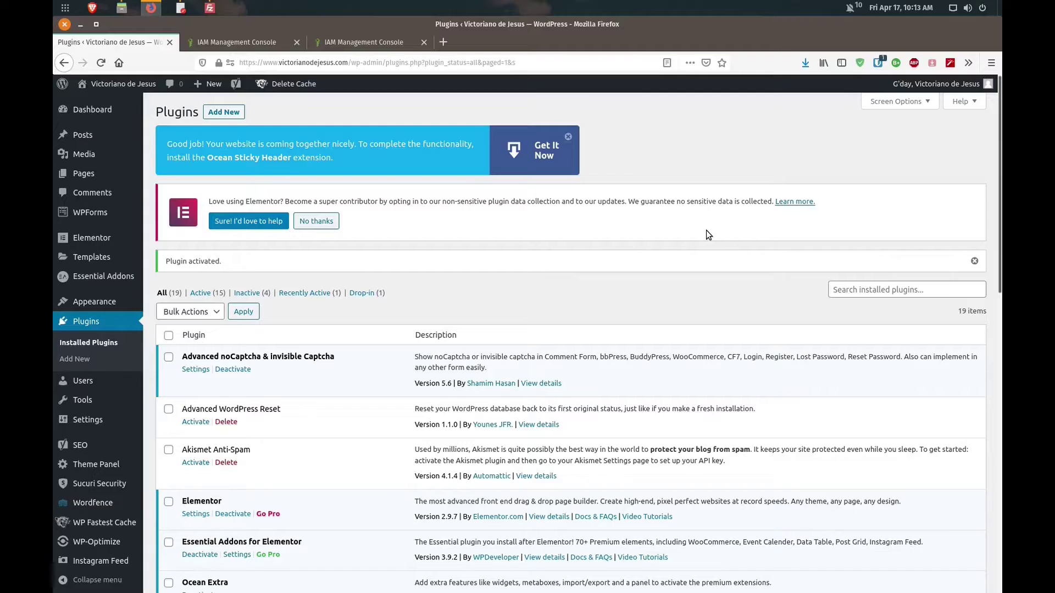
Bring FileZilla in front of Firefox.
click(212, 10)
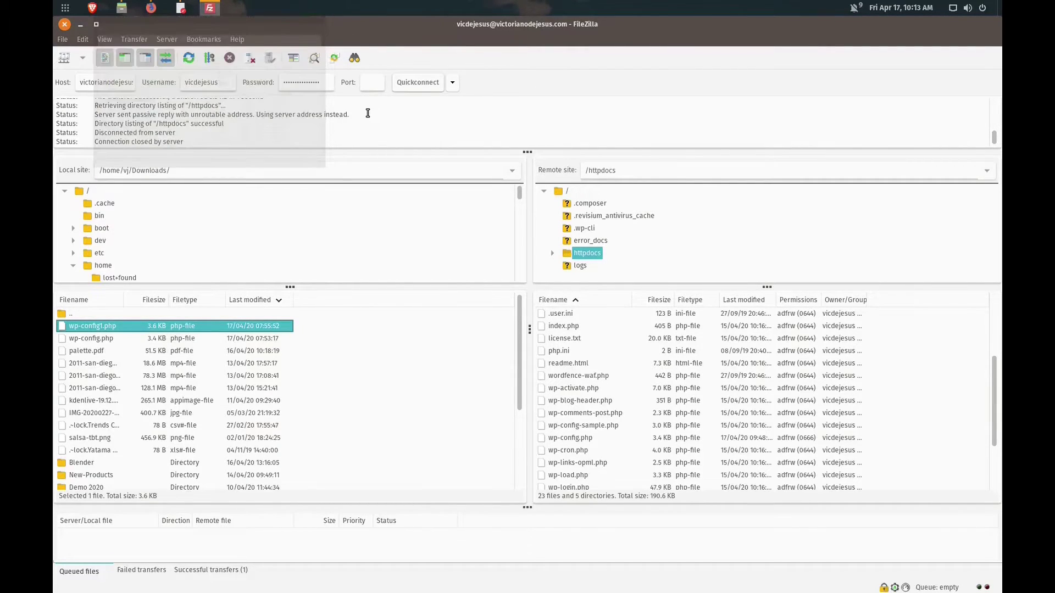
Refresh local Downloads and download the remote wp-config.php into it.
click(190, 59)
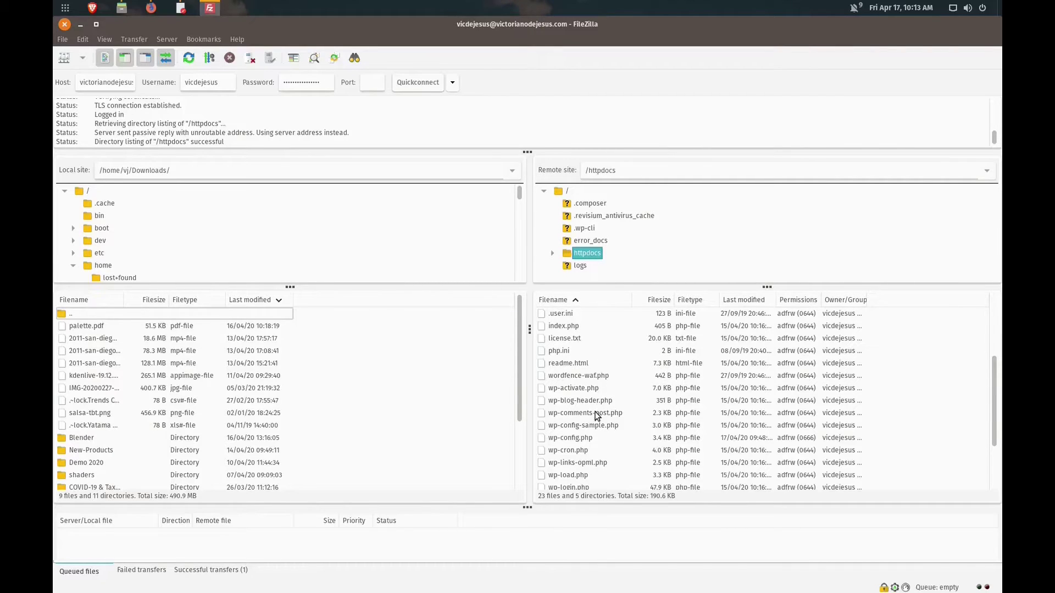
right_click(598, 442)
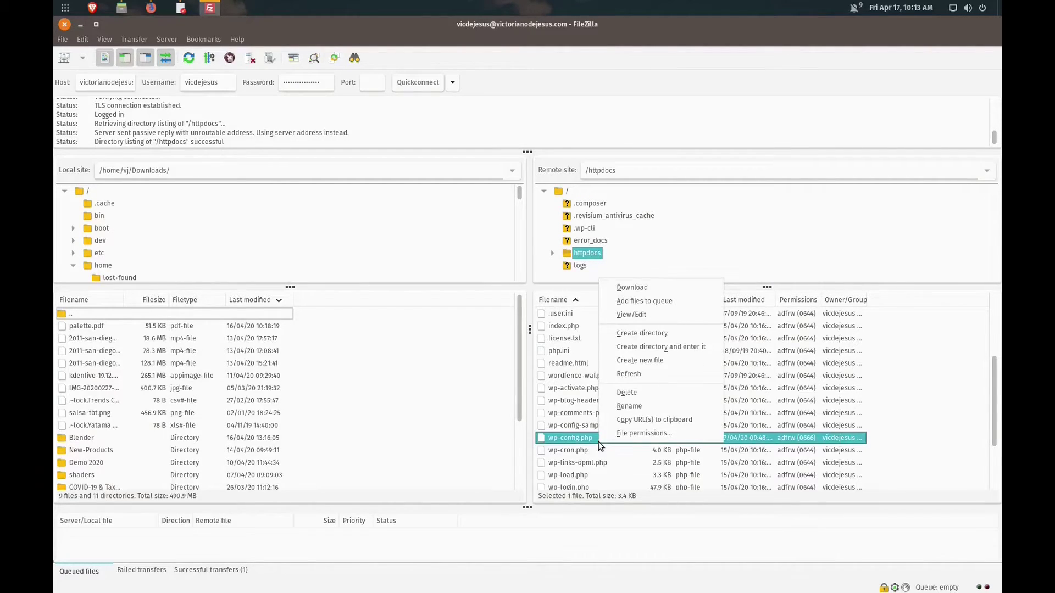
click(626, 292)
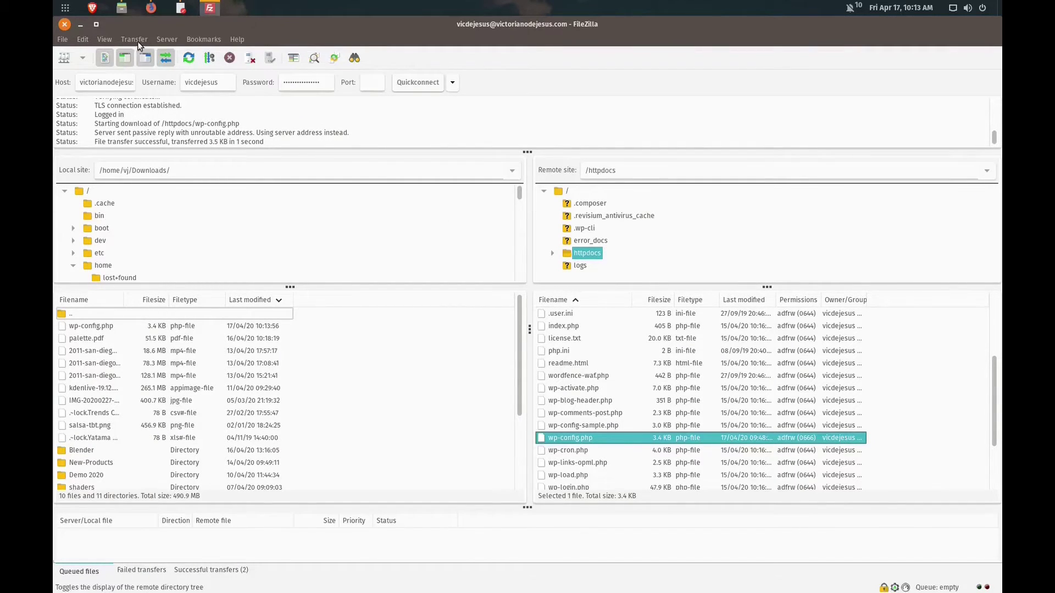
Copy and paste wp-config.php in Downloads to create a backup copy.
click(124, 24)
click(779, 406)
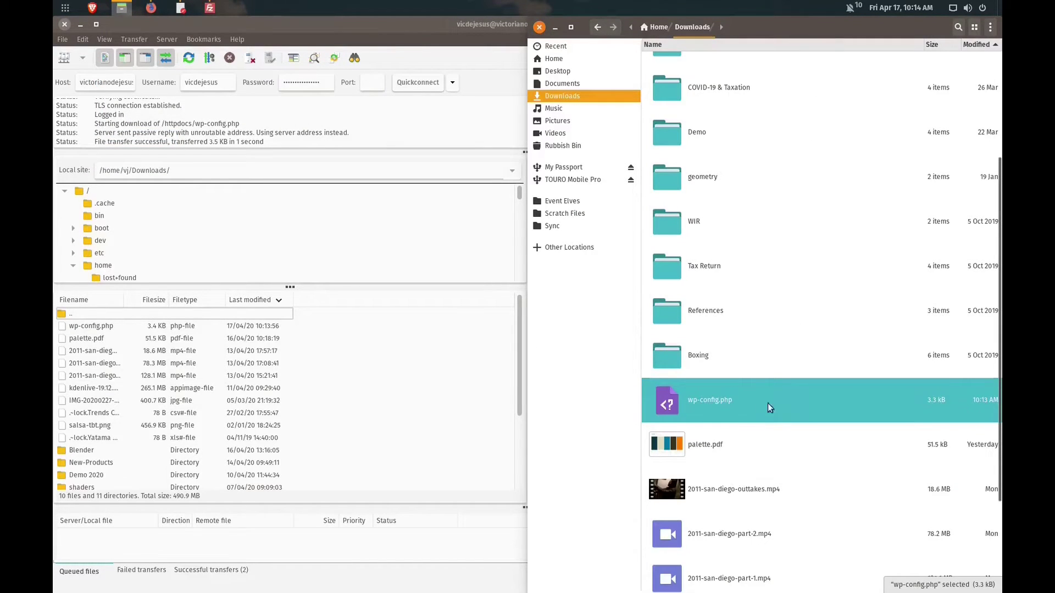
right_click(739, 402)
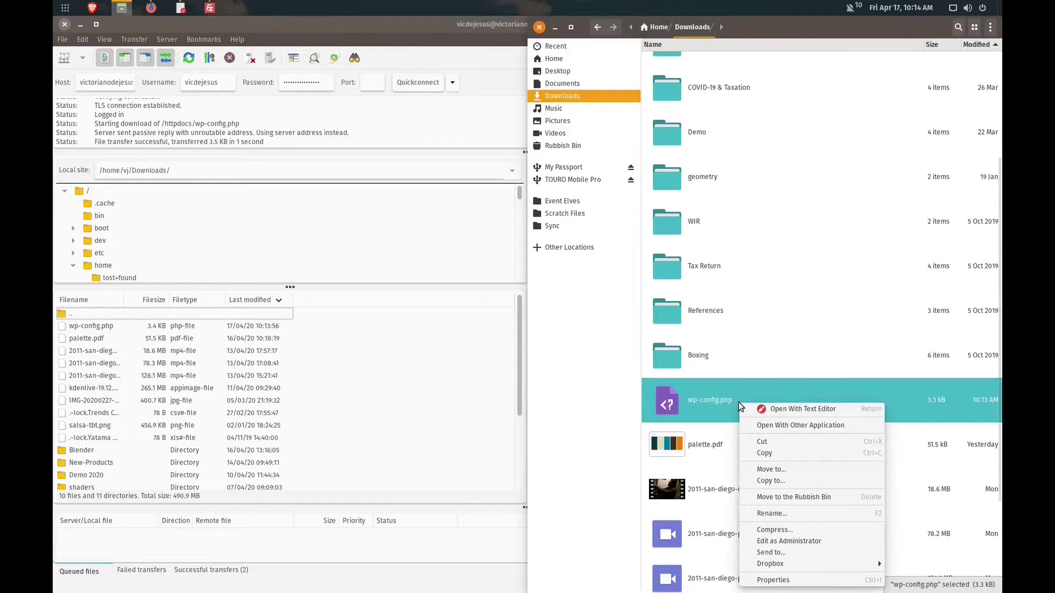
click(767, 451)
key(ctrl+v)
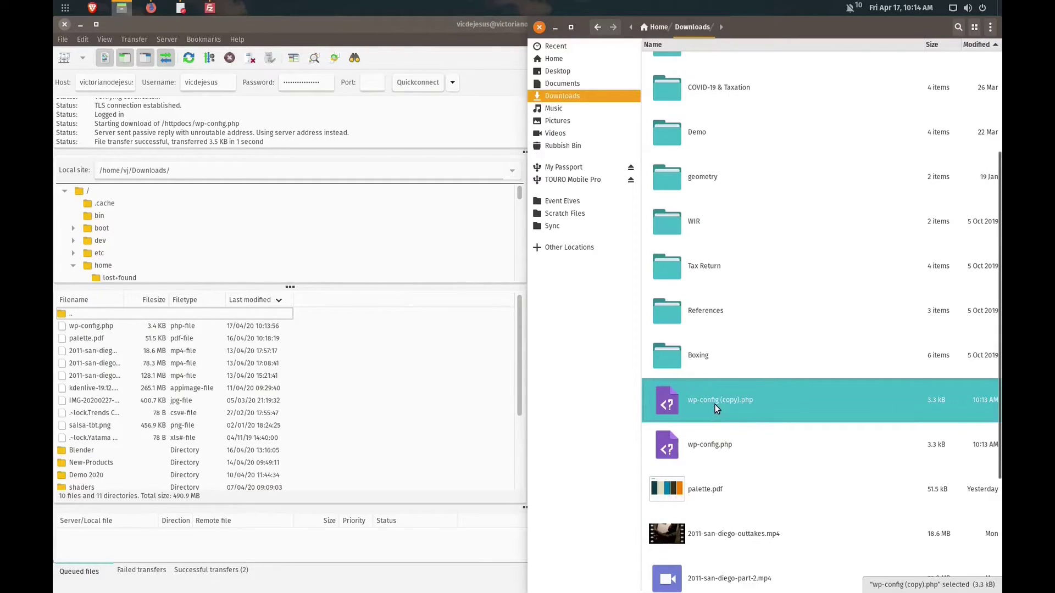
Open the original wp-config.php with Text Editor.
click(724, 453)
right_click(724, 453)
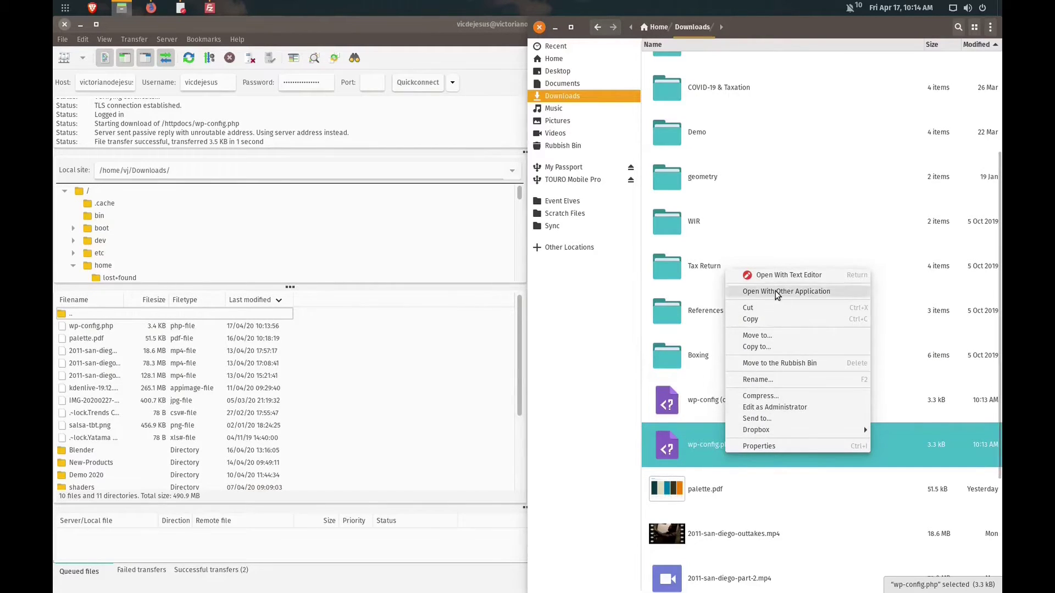
click(780, 277)
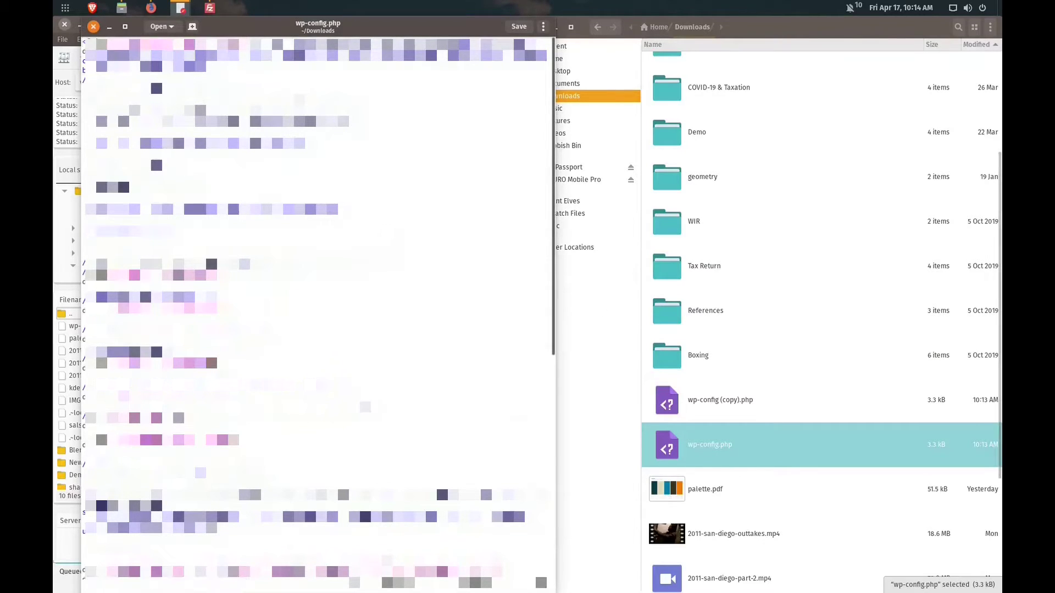
Insert '/** WP Offload Media Lite to S3 setup */' after the /**#@-*/ marker, then a new line.
scroll(319, 307, down, 5)
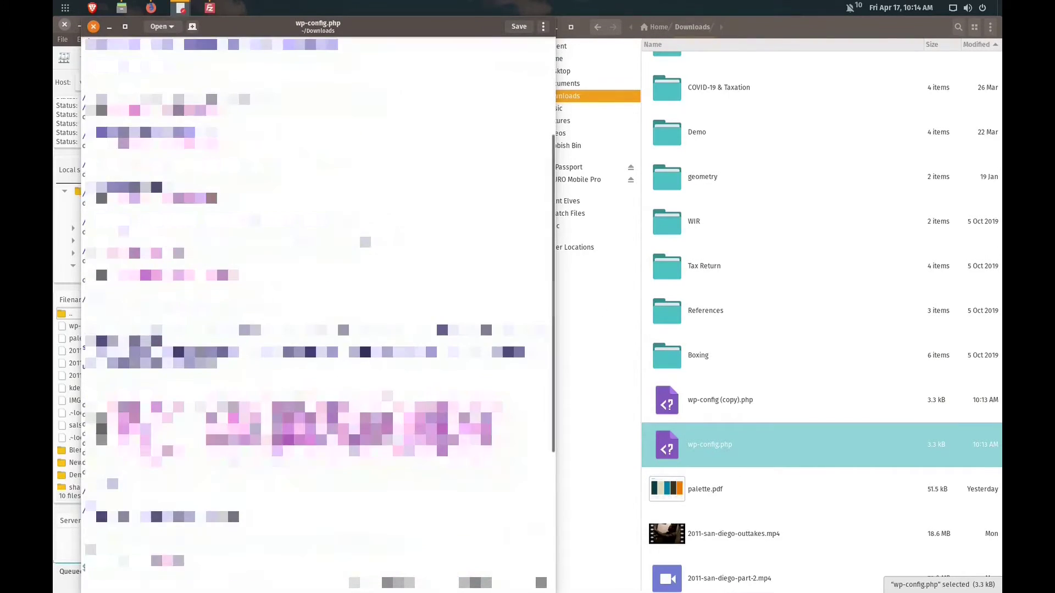
scroll(318, 308, down, 6)
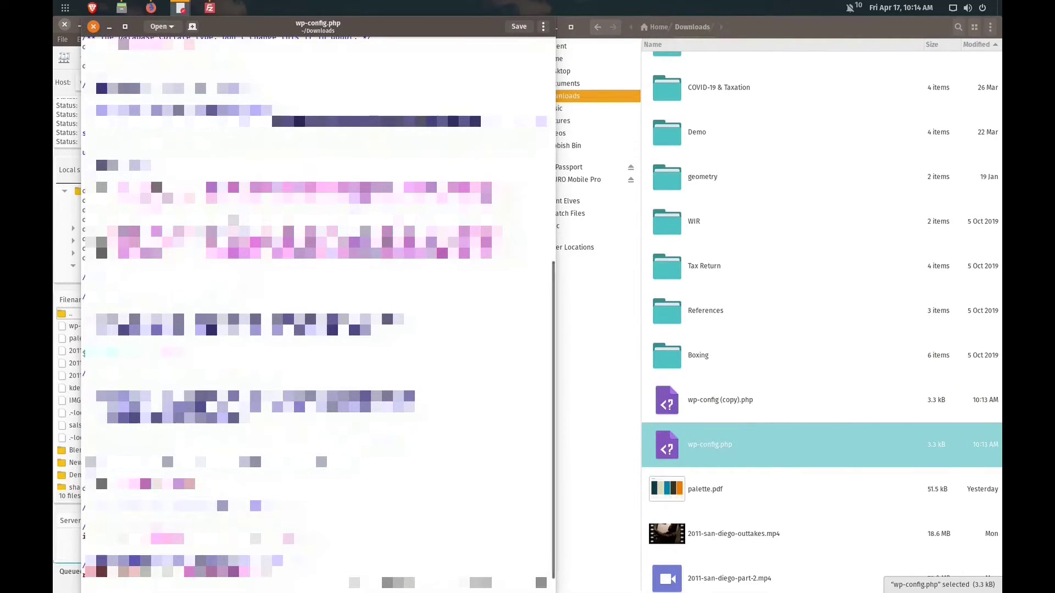
key(Return)
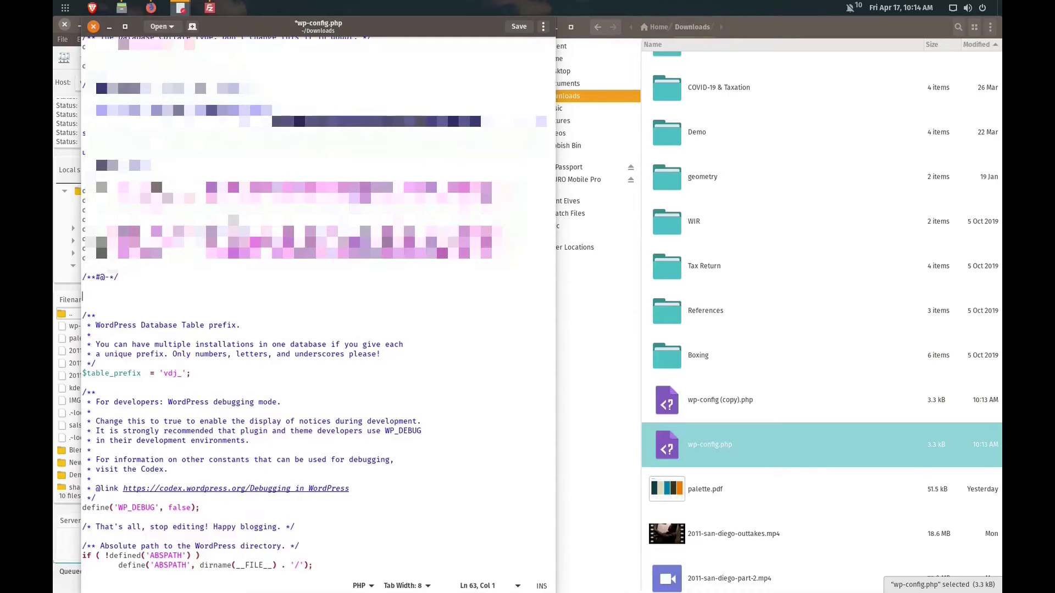
text(/** WP Offload )
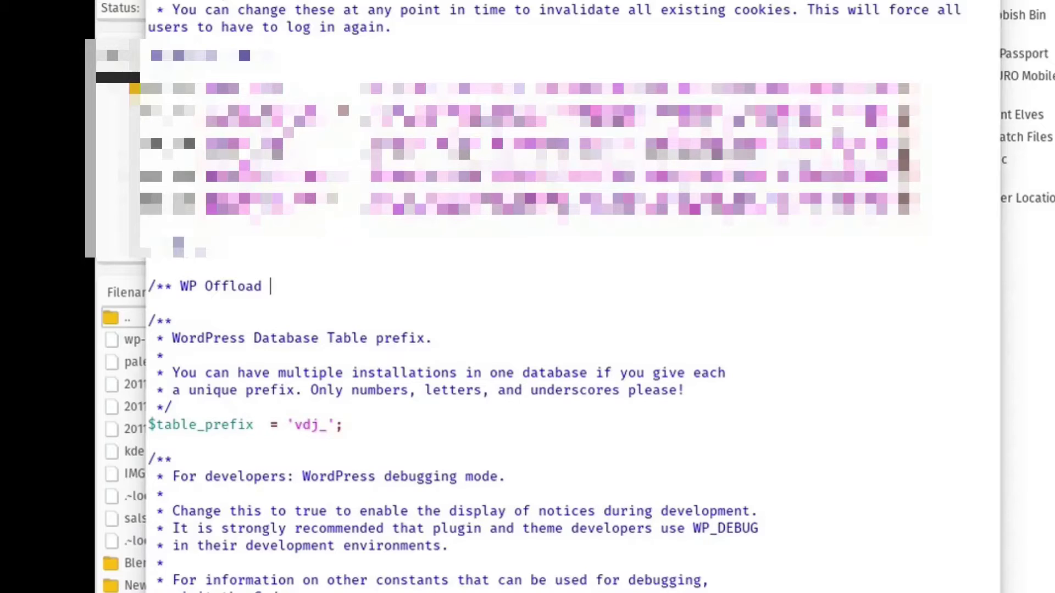
text(Media Lite to S3 setup )
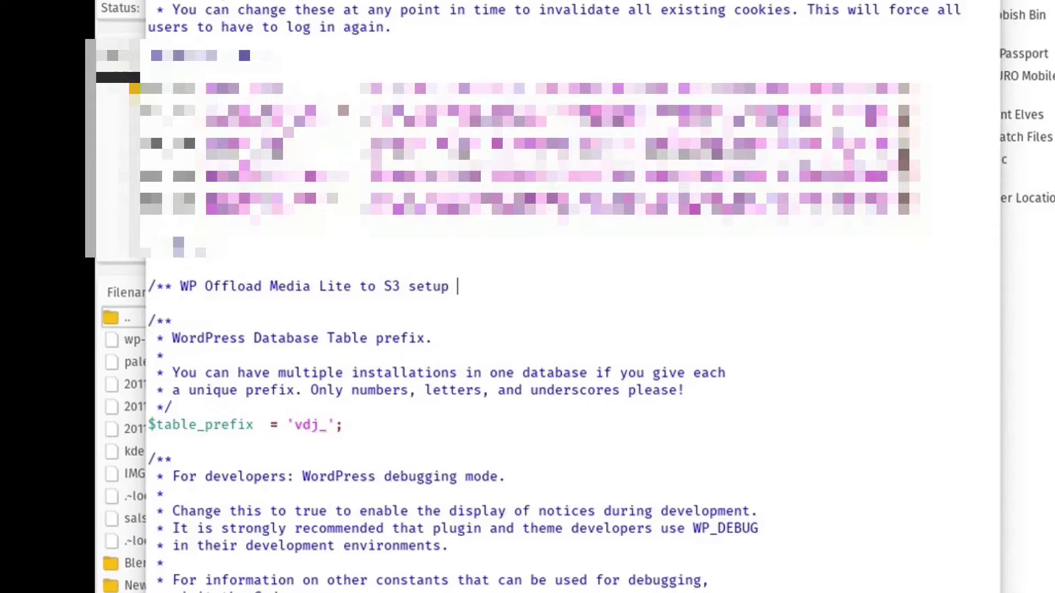
text(*?)
key(BackSpace)
text(/)
key(Return)
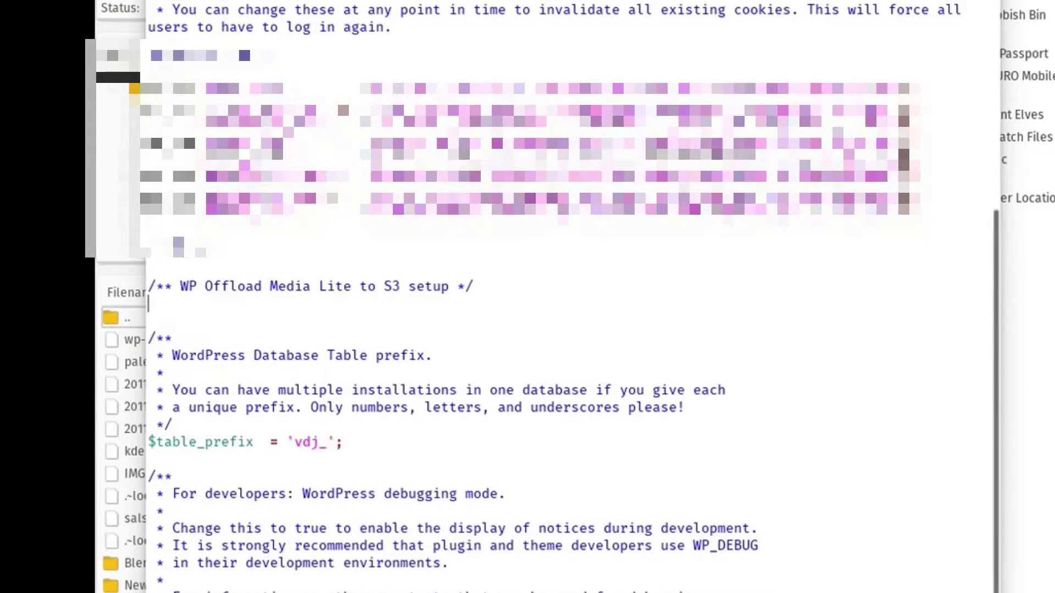
Replace the 19-star access key placeholder in the AS3CF define with the real access key ID.
key(alt+Tab)
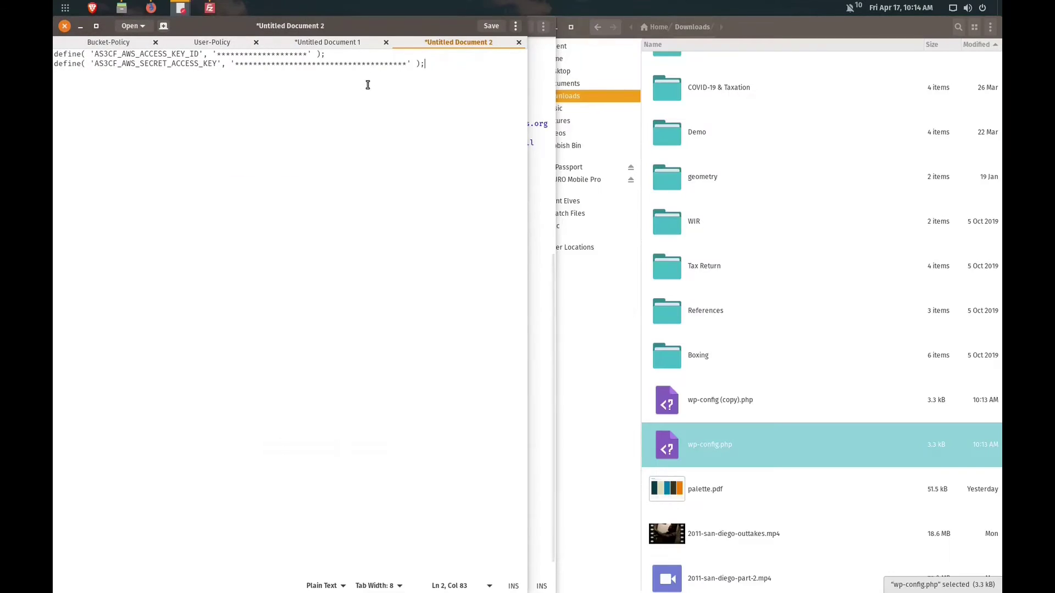
key(ctrl+a)
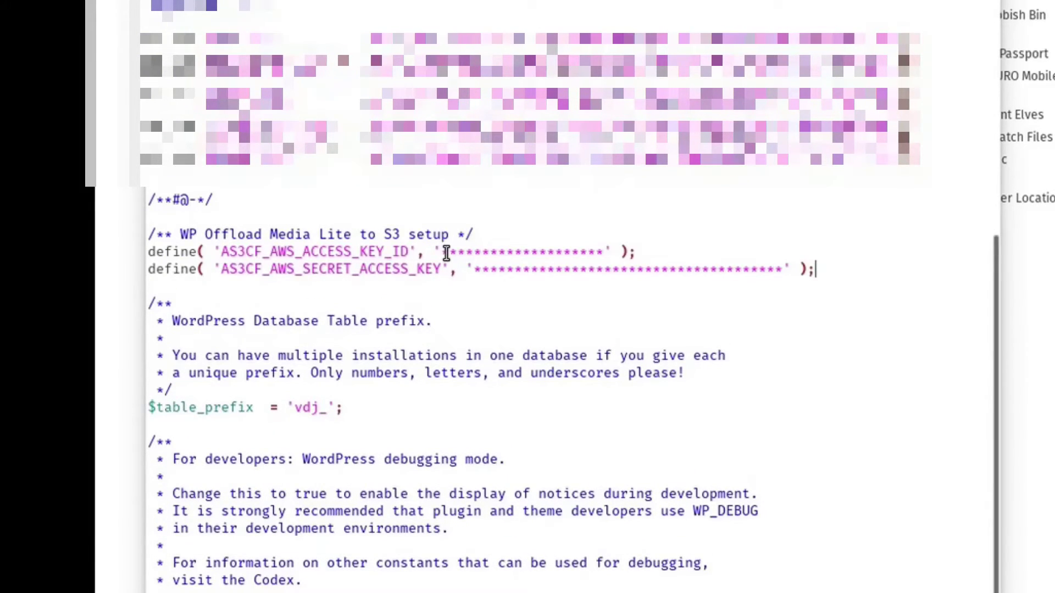
key(Left)
key(shift+Right)
key(shift+Right)
key(shift+Right)
key(shift+Right)
key(shift+Right)
key(shift+Right)
key(shift+Right)
key(shift+Right)
key(shift+Right)
key(shift+Right)
key(shift+Right)
key(shift+Right)
key(shift+Right)
key(shift+Right)
key(shift+Right)
key(shift+Right)
key(shift+Right)
key(shift+Right)
key(shift+Right)
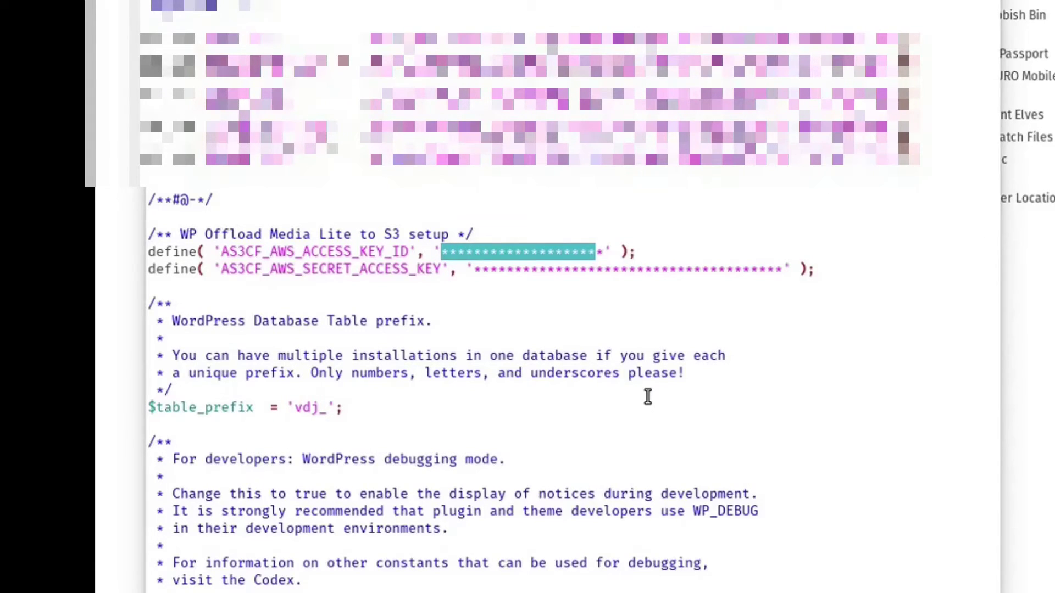
key(Left)
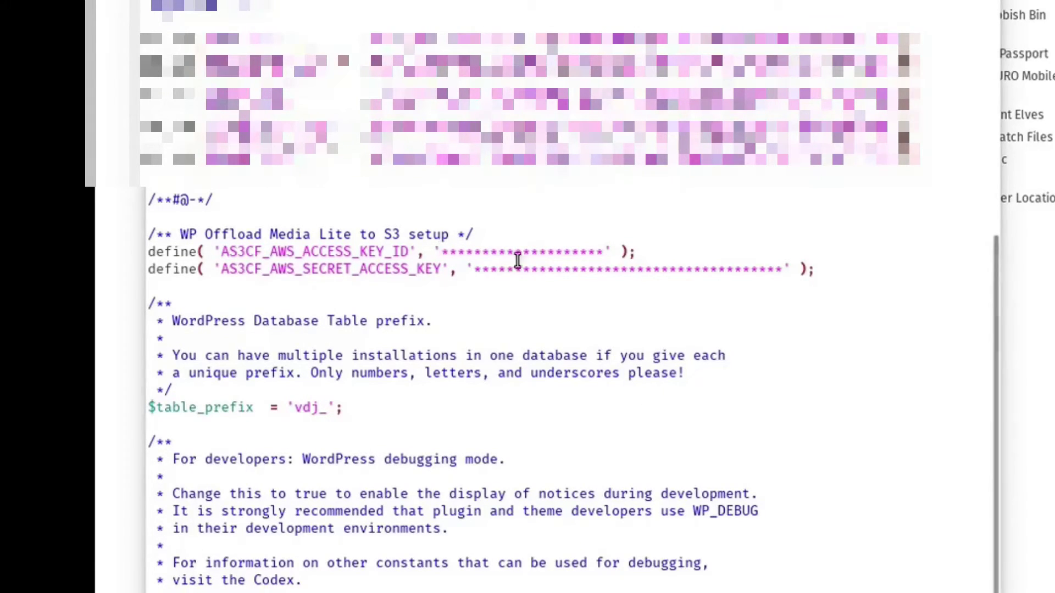
key(shift+Right)
key(shift+Right)
key(shift+Right)
key(shift+Right)
key(shift+Right)
key(shift+Right)
key(shift+Right)
key(shift+Right)
key(shift+Right)
key(shift+Right)
key(shift+Right)
key(shift+Right)
key(shift+Right)
key(shift+Right)
key(shift+Right)
key(shift+Right)
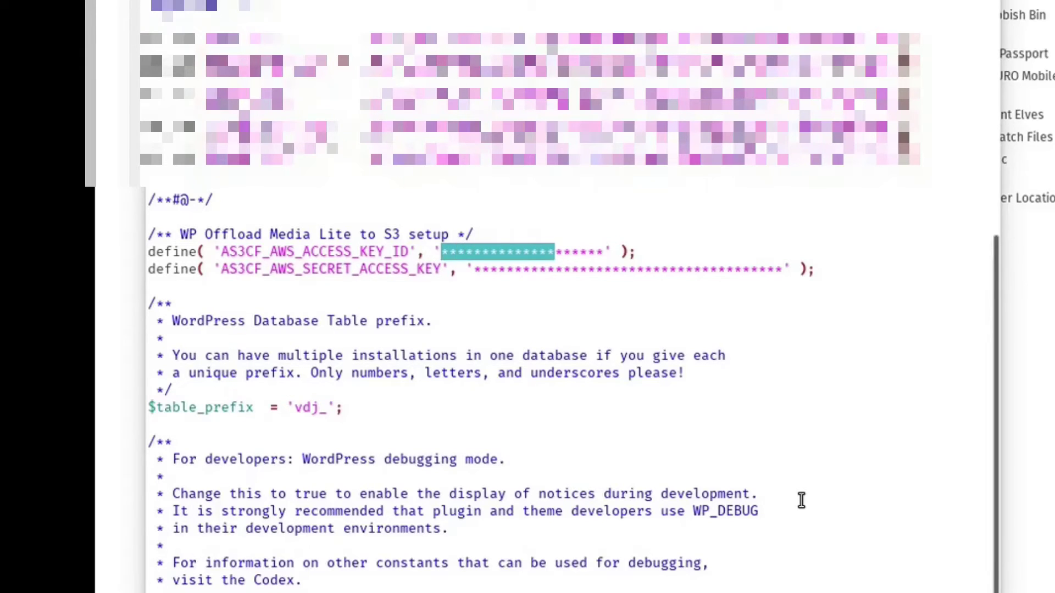
key(shift+Right)
key(shift+Right)
key(shift+Right)
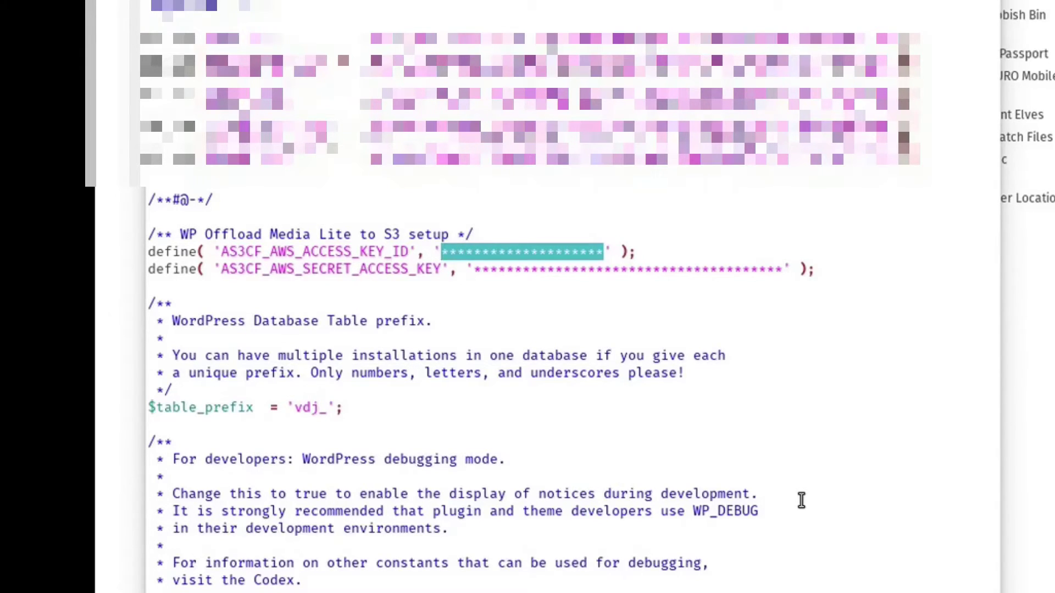
key(ctrl+v)
Replace the secret key placeholder stars with the copied AWS secret access key.
key(Down)
key(Left)
key(Left)
key(Left)
key(Left)
key(Left)
key(Left)
key(Left)
key(Left)
key(Left)
key(Left)
key(Left)
key(Left)
key(Left)
key(Left)
key(Left)
key(shift+Right)
key(shift+Right)
key(shift+Right)
key(shift+Right)
key(shift+Right)
key(shift+Right)
key(shift+Right)
key(shift+Right)
key(shift+Right)
key(shift+Right)
key(shift+Right)
key(shift+Right)
key(shift+Right)
key(shift+Right)
key(shift+Right)
key(shift+Right)
key(shift+Right)
key(shift+Right)
key(shift+Right)
key(shift+Right)
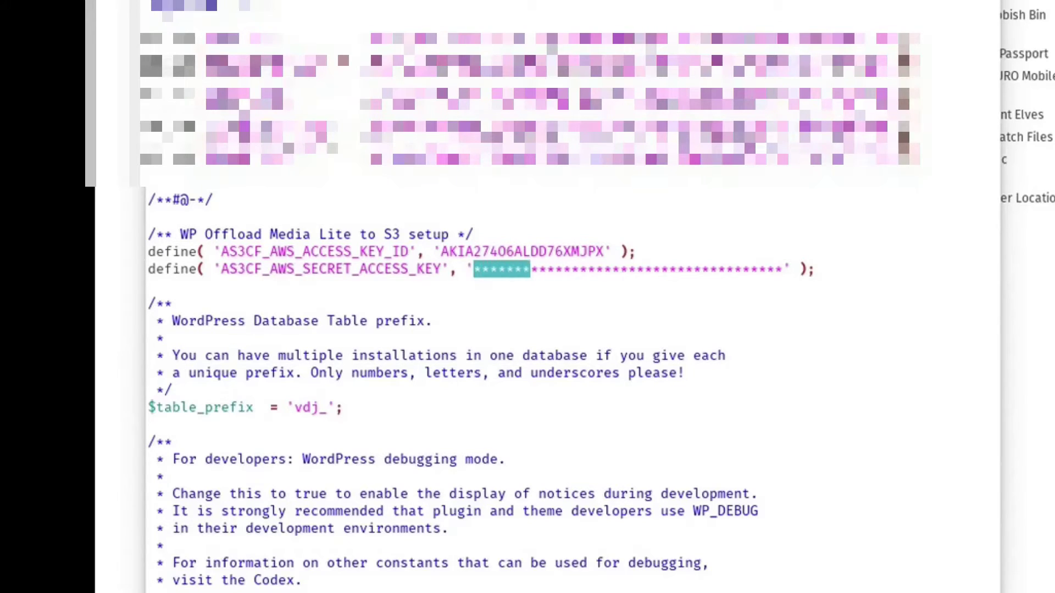
key(shift+Left)
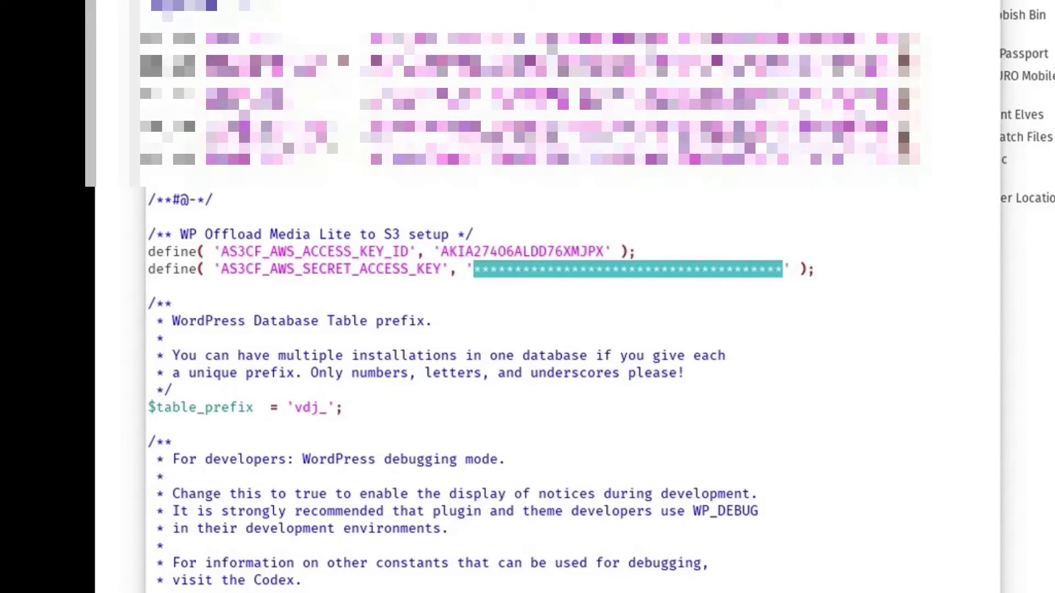
key(Right)
key(ctrl+Left)
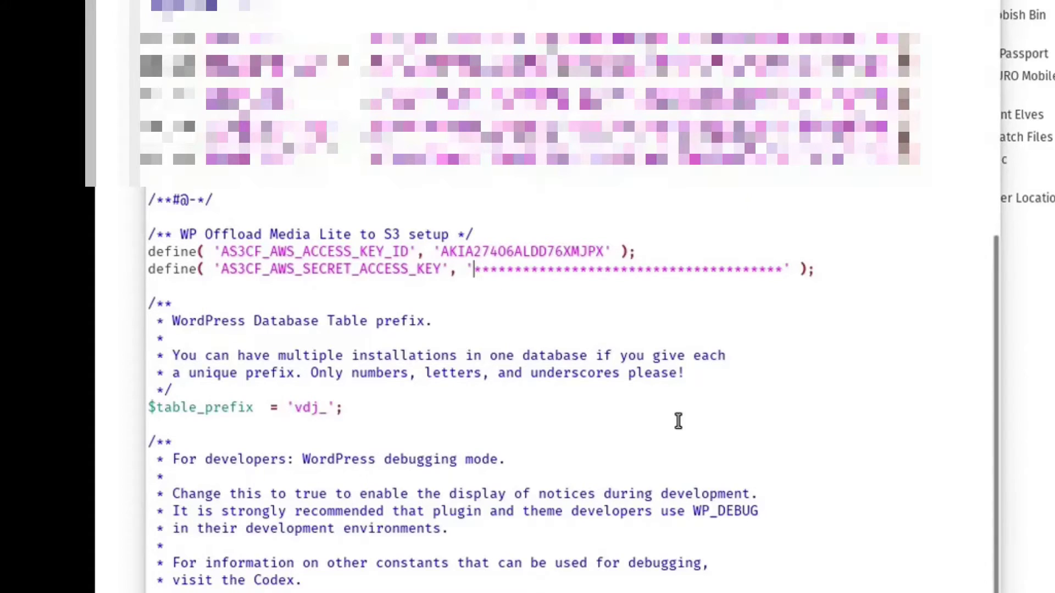
key(shift+Right)
key(shift+Right)
key(shift+Right)
key(shift+Right)
key(shift+Right)
key(shift+Right)
key(shift+Right)
key(shift+Right)
key(shift+Right)
key(shift+Right)
key(shift+Right)
key(shift+Right)
key(shift+Right)
key(shift+Right)
key(shift+Right)
key(shift+Right)
key(shift+Right)
key(shift+Right)
key(shift+Right)
key(shift+Right)
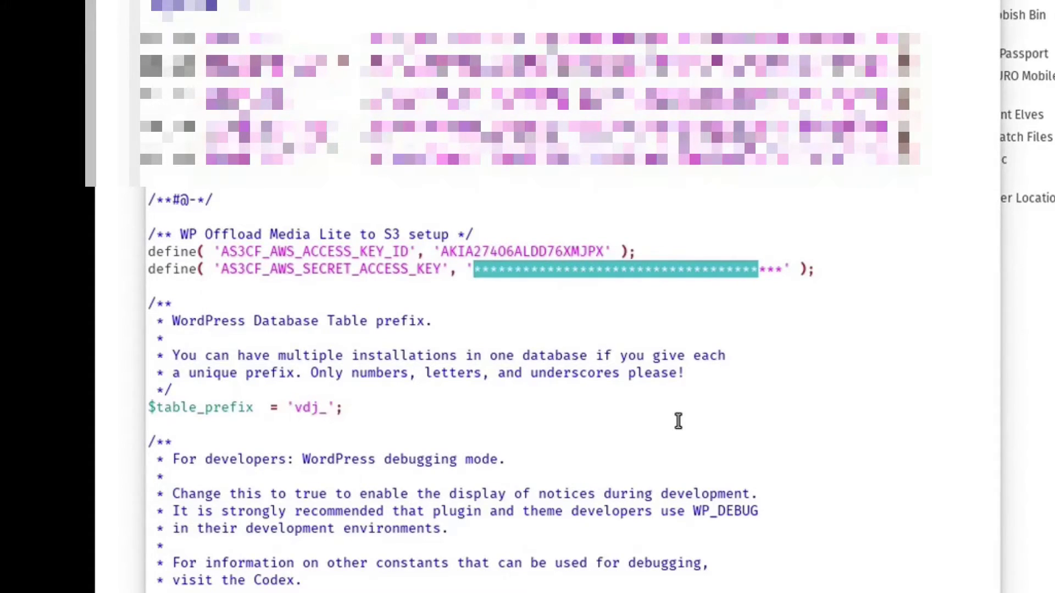
key(shift+Right)
key(shift+Right)
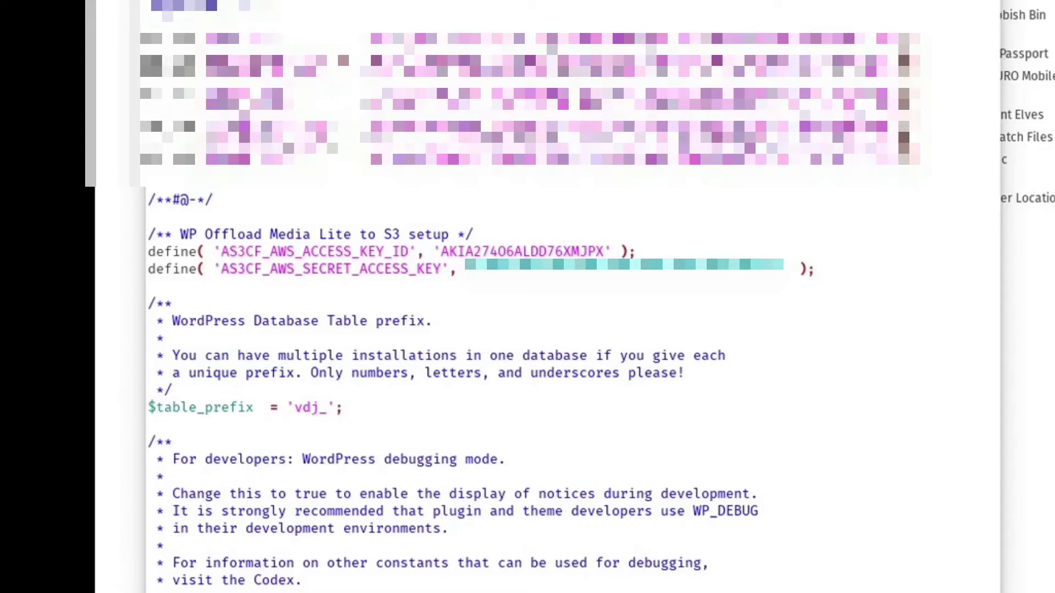
key(ctrl+v)
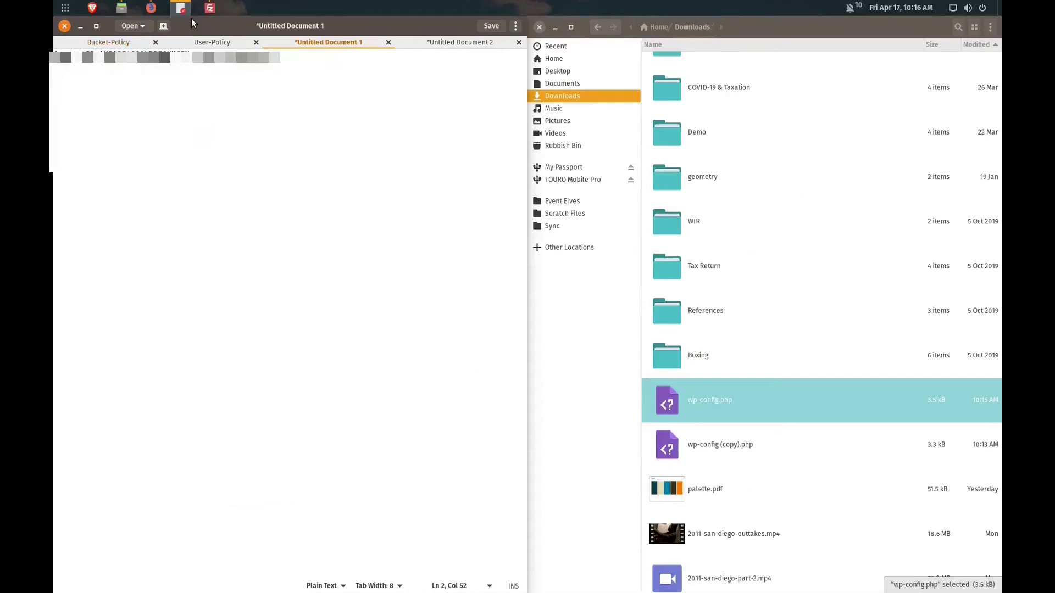
key(alt+Tab)
Refresh FileZilla's listings and upload the local wp-config.php over the server's httpdocs copy.
click(208, 9)
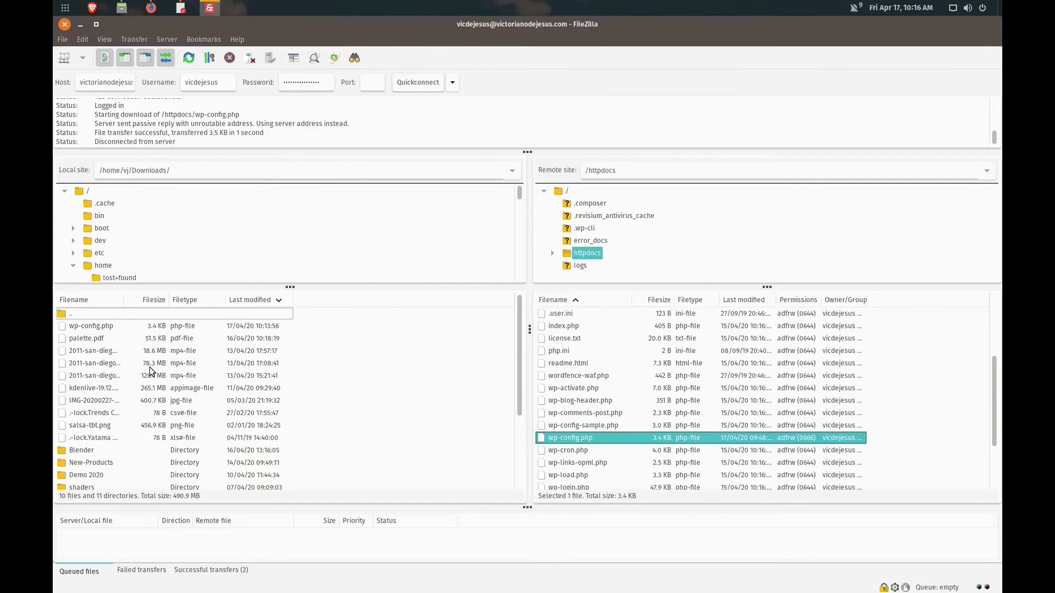
click(192, 61)
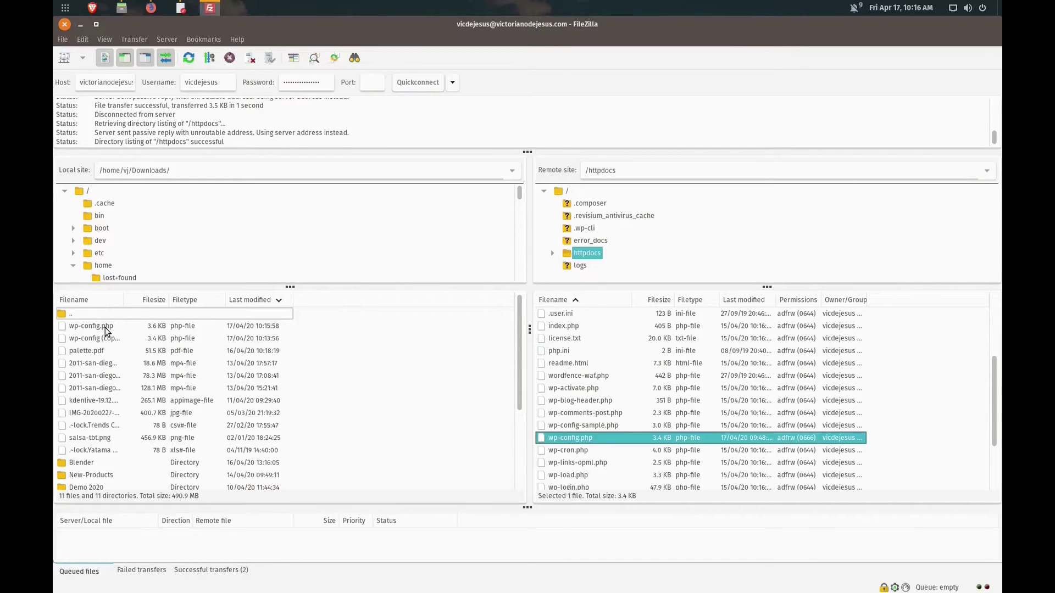
key(Down)
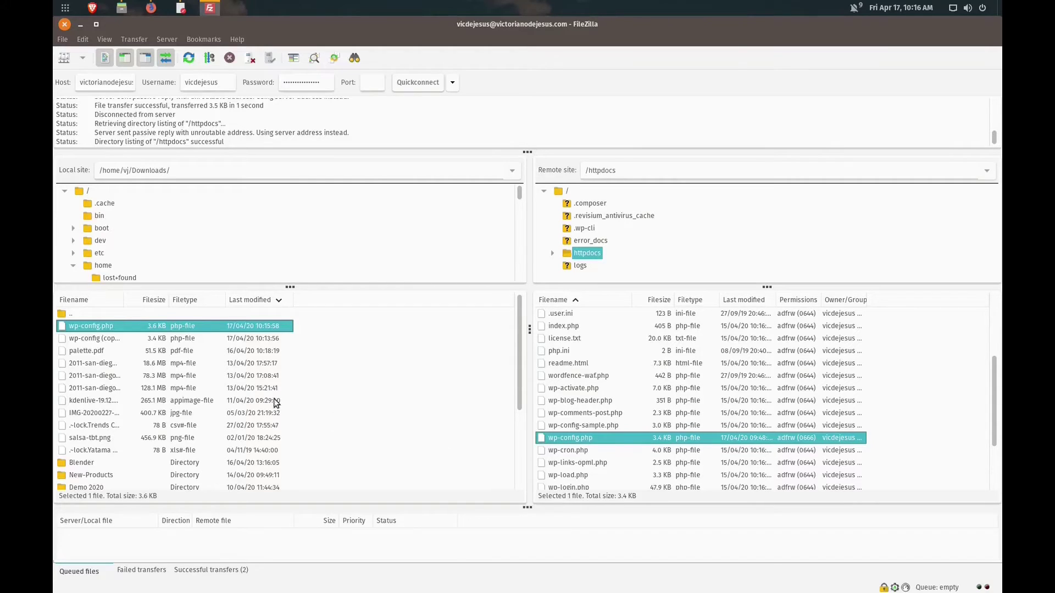
drag(107, 327, 615, 433)
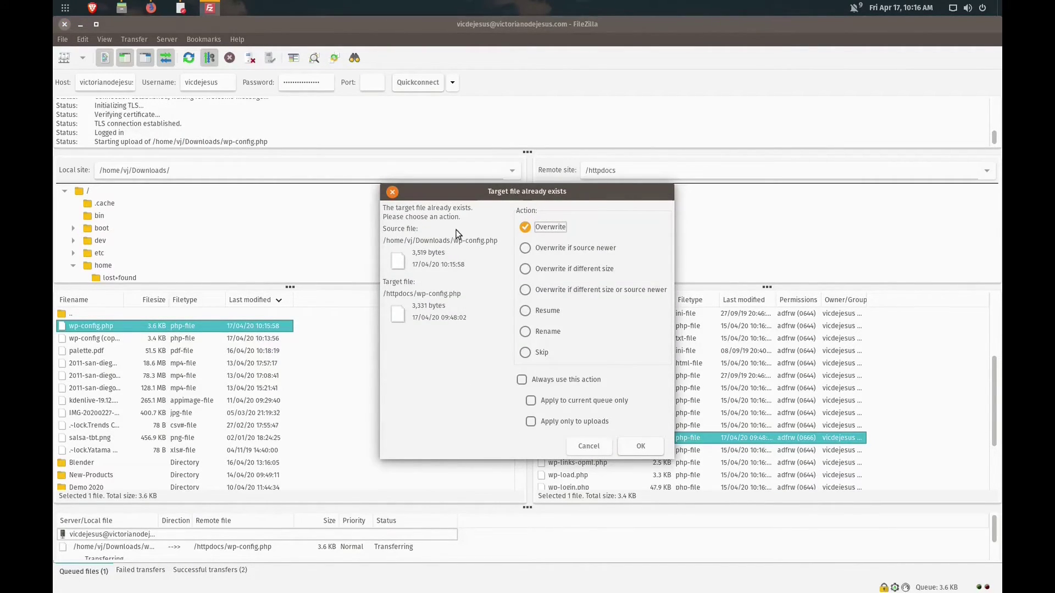
click(645, 447)
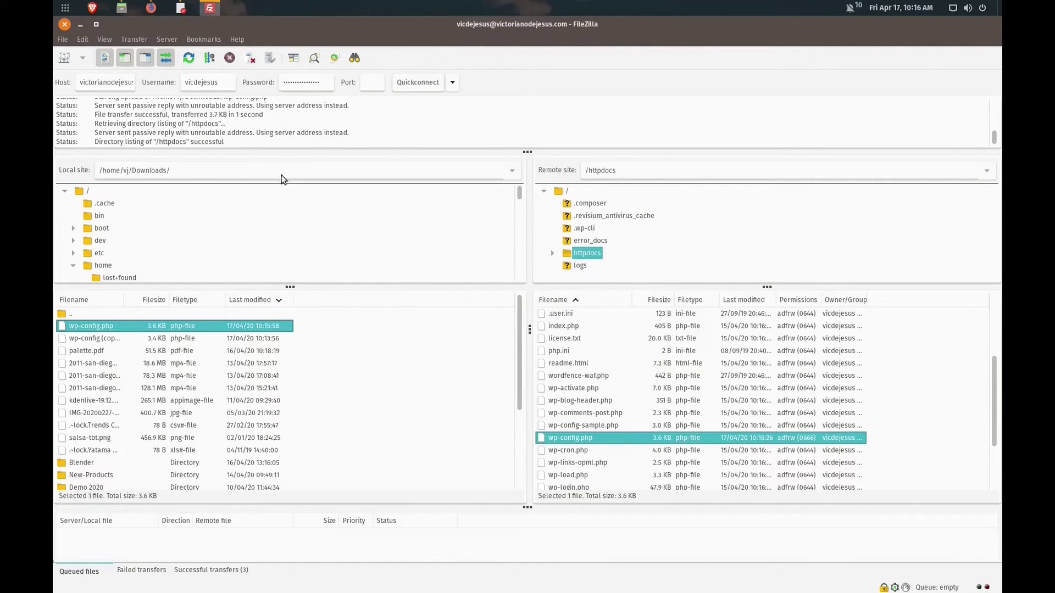
click(81, 25)
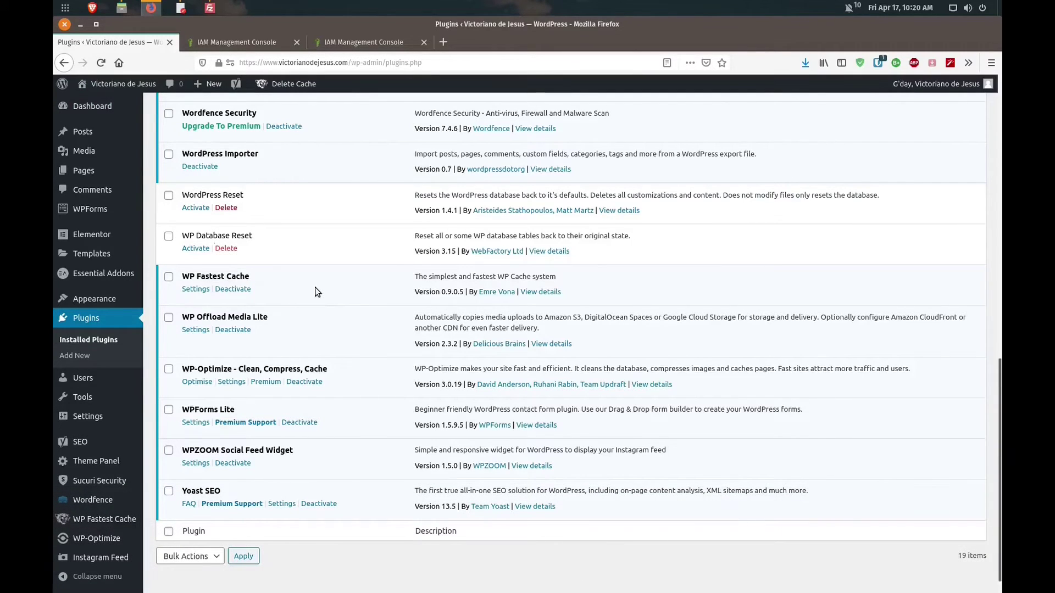
Set victoriano-com as the WP Offload Media Lite bucket and save the bucket setting.
click(200, 330)
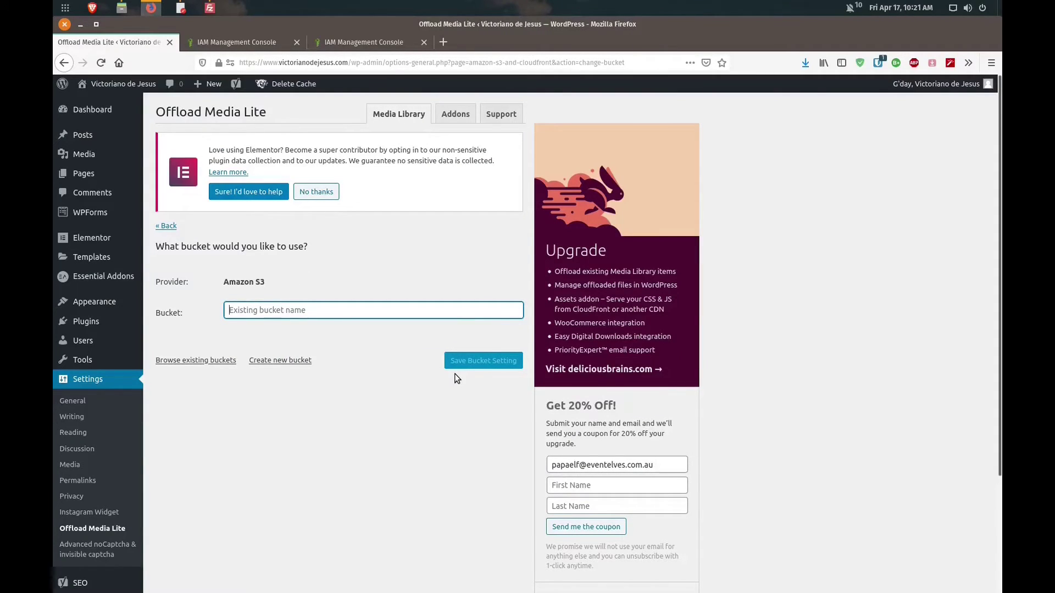
text(victor)
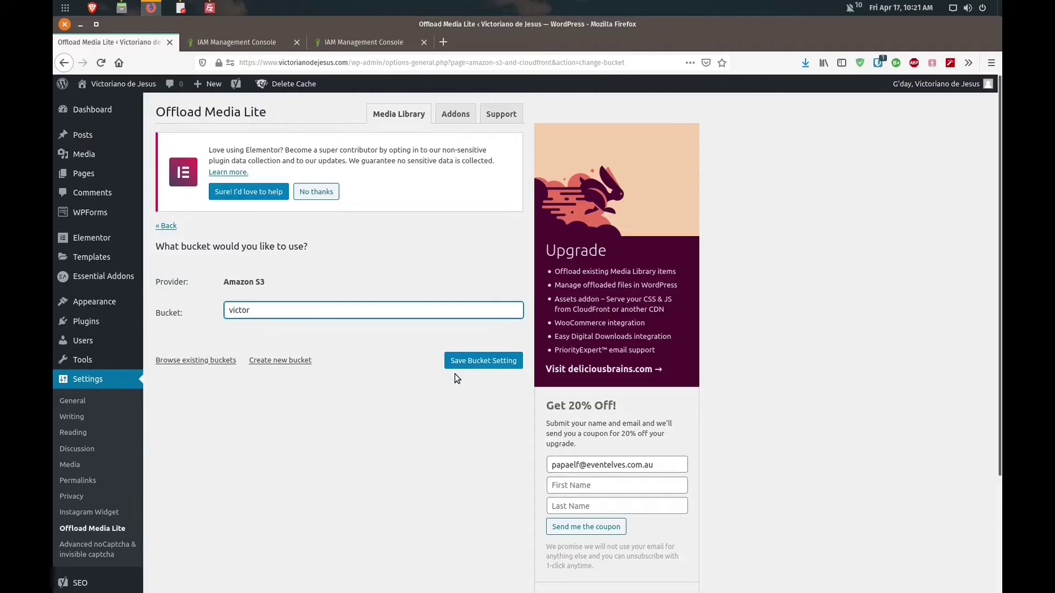
text(iano-com)
click(469, 364)
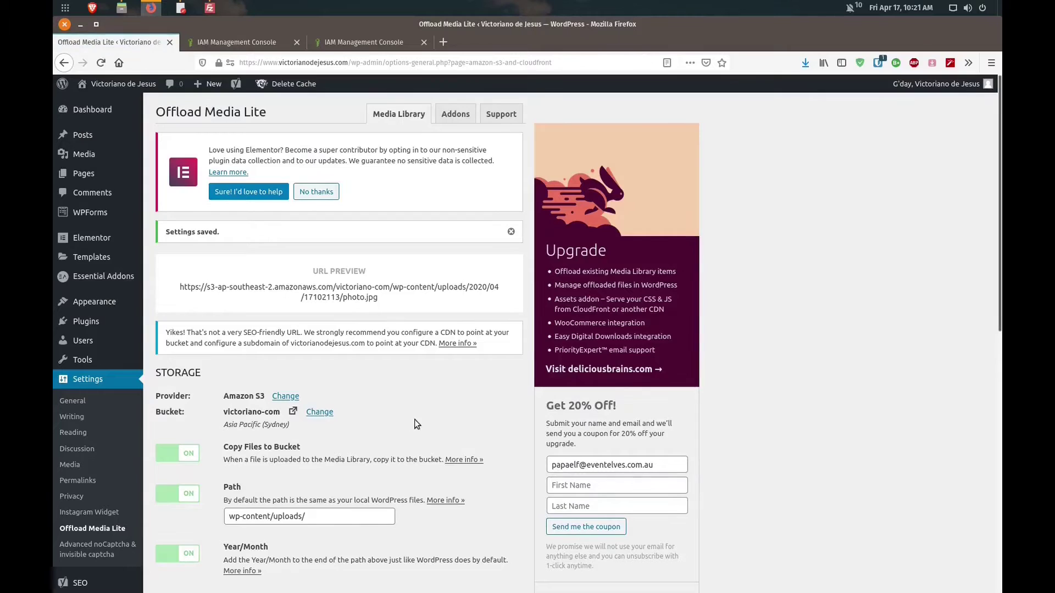
Keep Remove Files From Server and Force HTTPS turned on, then save the offload settings.
scroll(411, 394, down, 2)
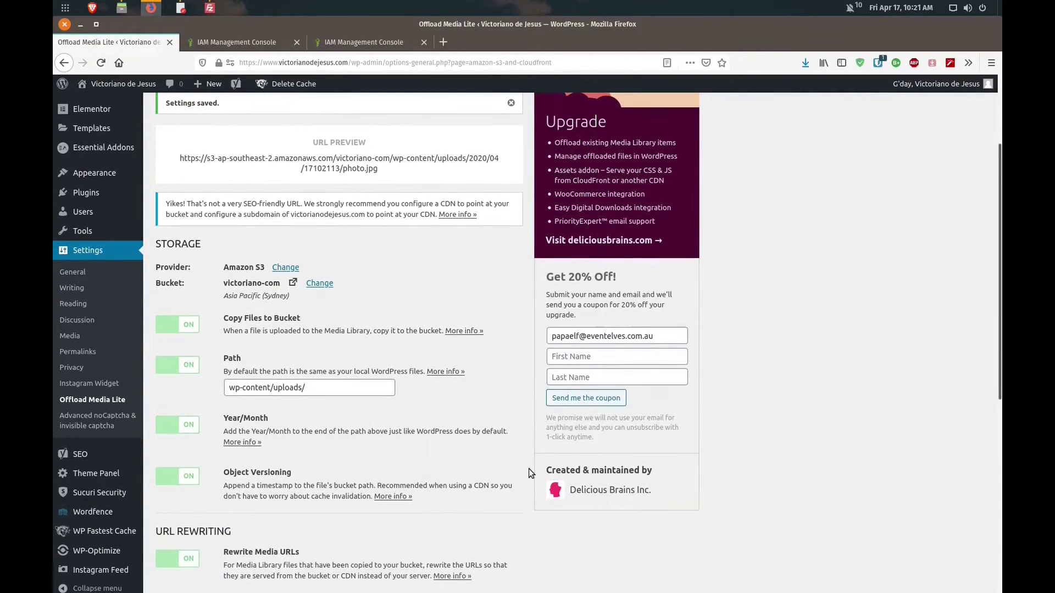
scroll(486, 311, down, 3)
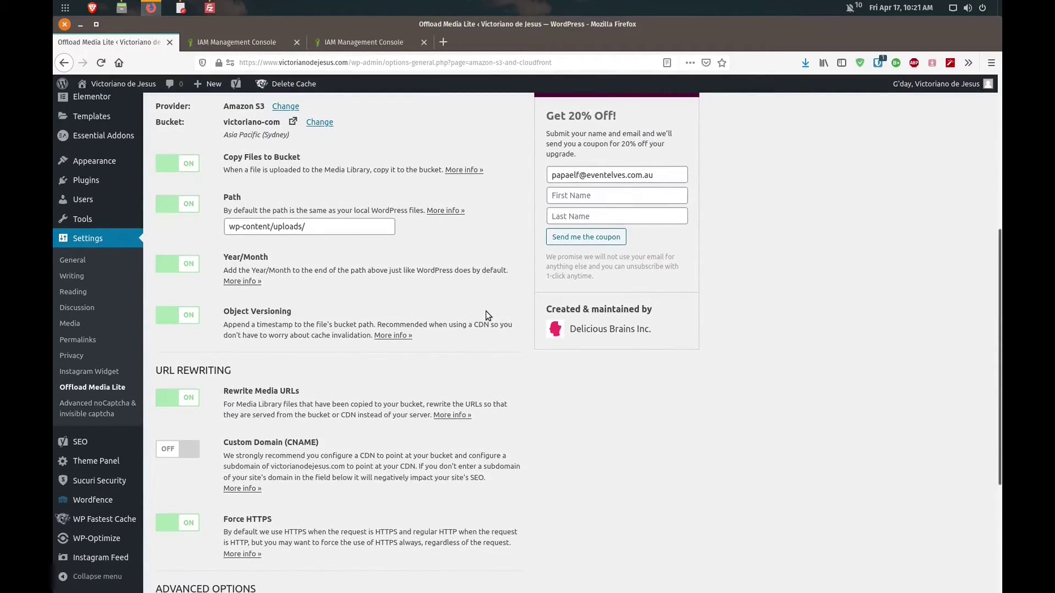
scroll(486, 312, down, 3)
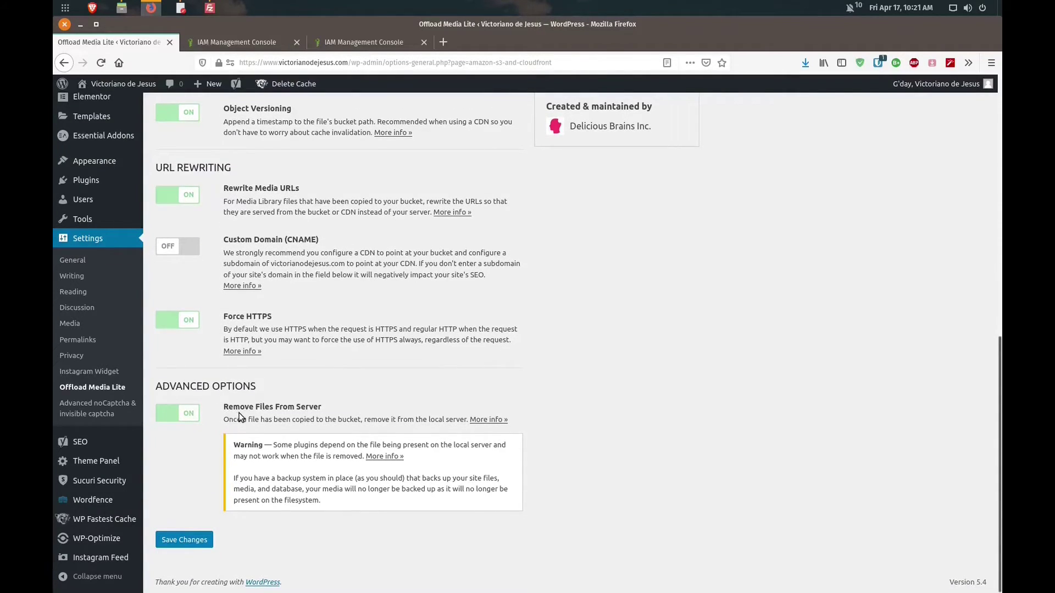
click(171, 416)
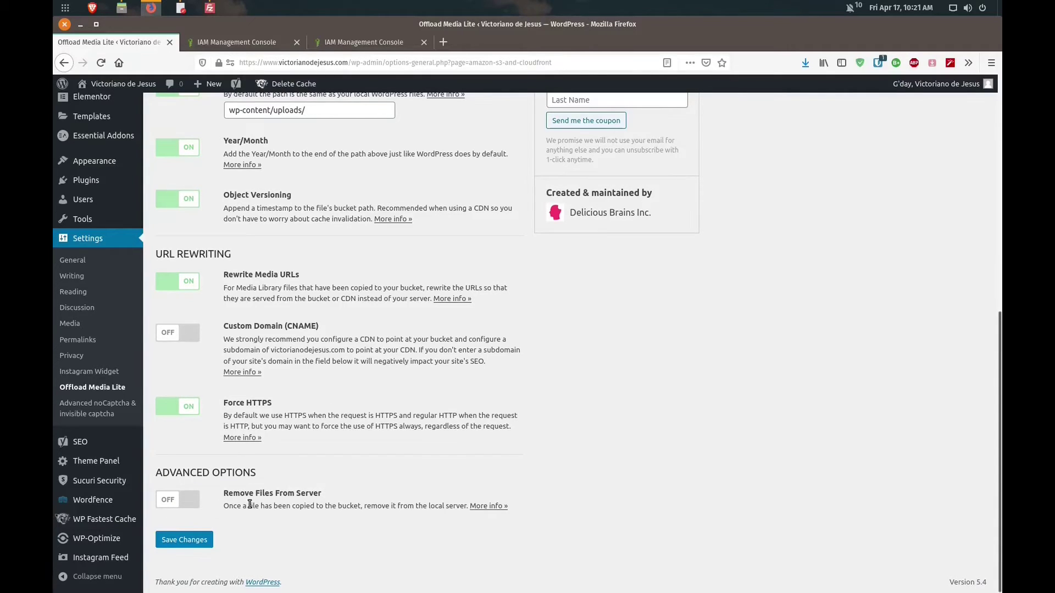
click(192, 501)
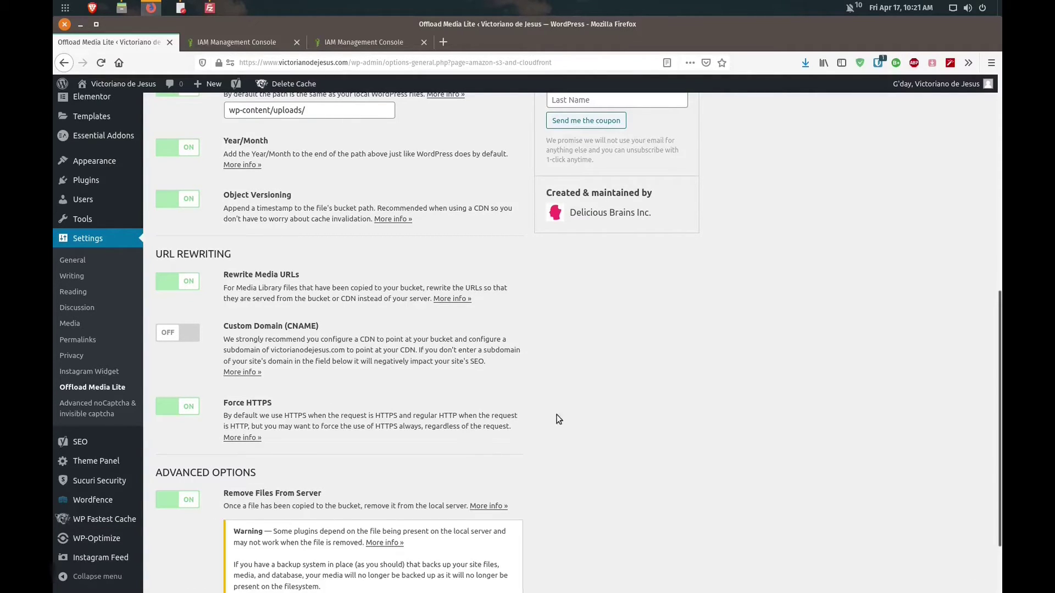
scroll(566, 409, down, 3)
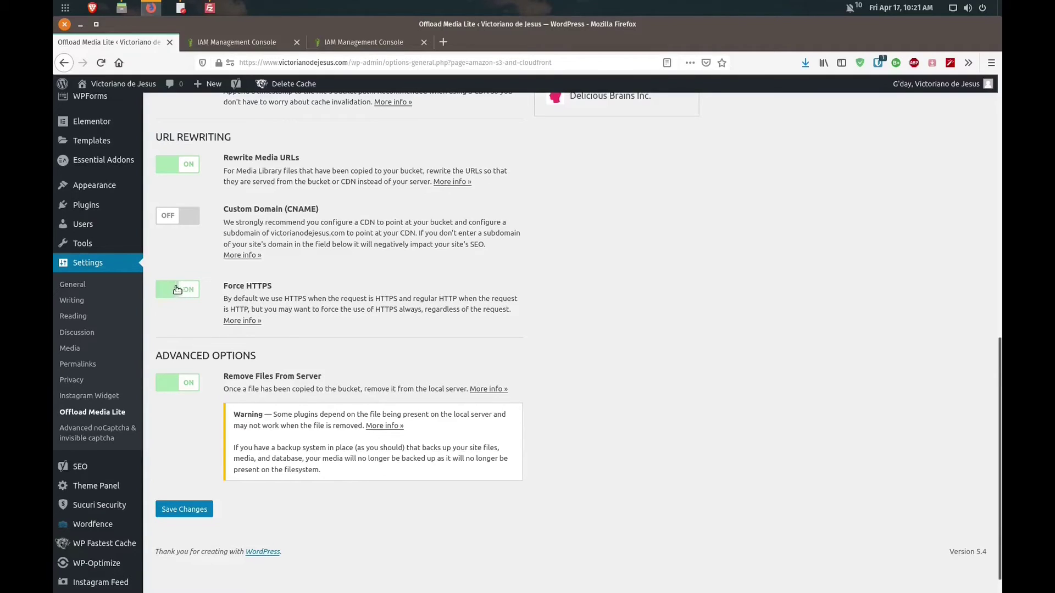
click(193, 290)
click(194, 290)
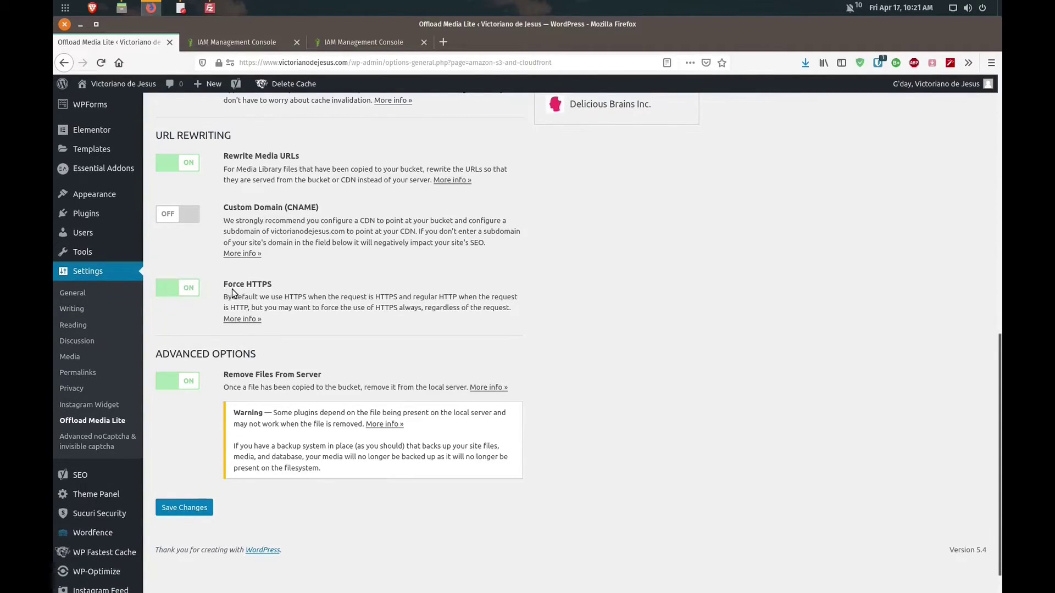
scroll(299, 307, up, 1)
scroll(299, 307, up, 3)
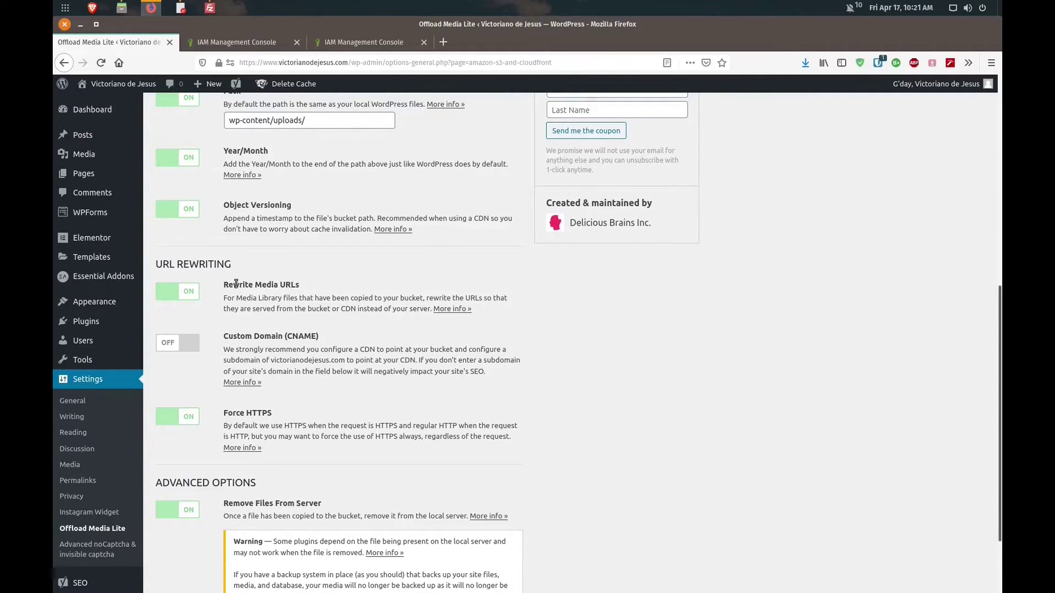
scroll(357, 295, up, 4)
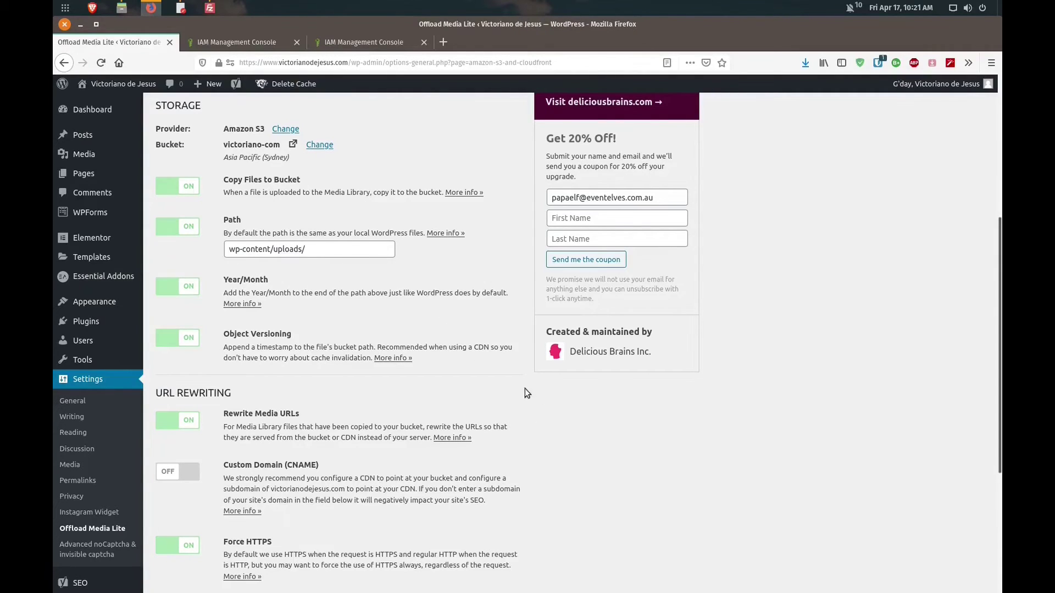
scroll(695, 481, down, 5)
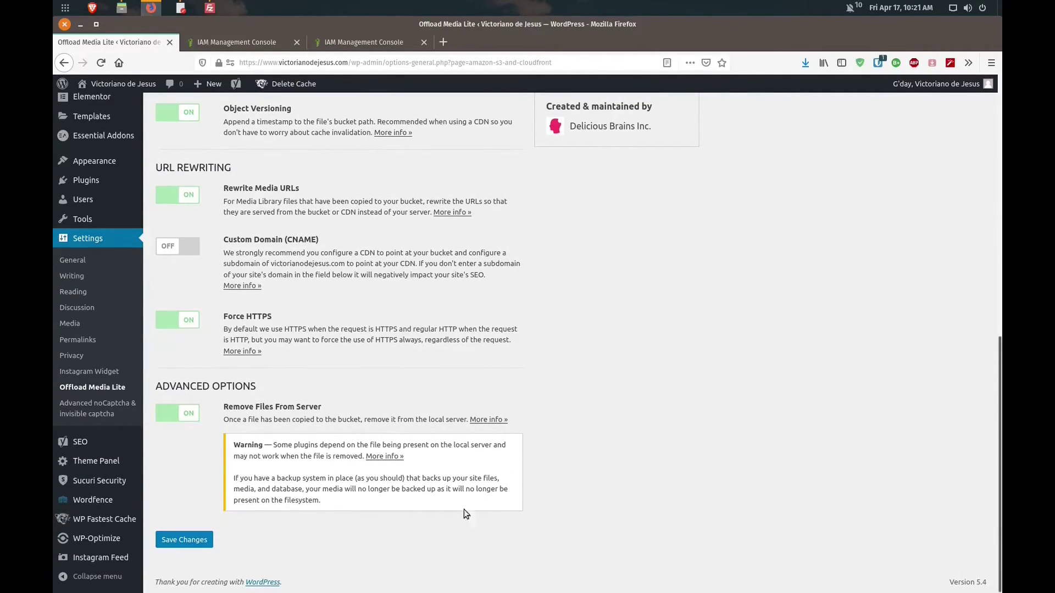
click(200, 541)
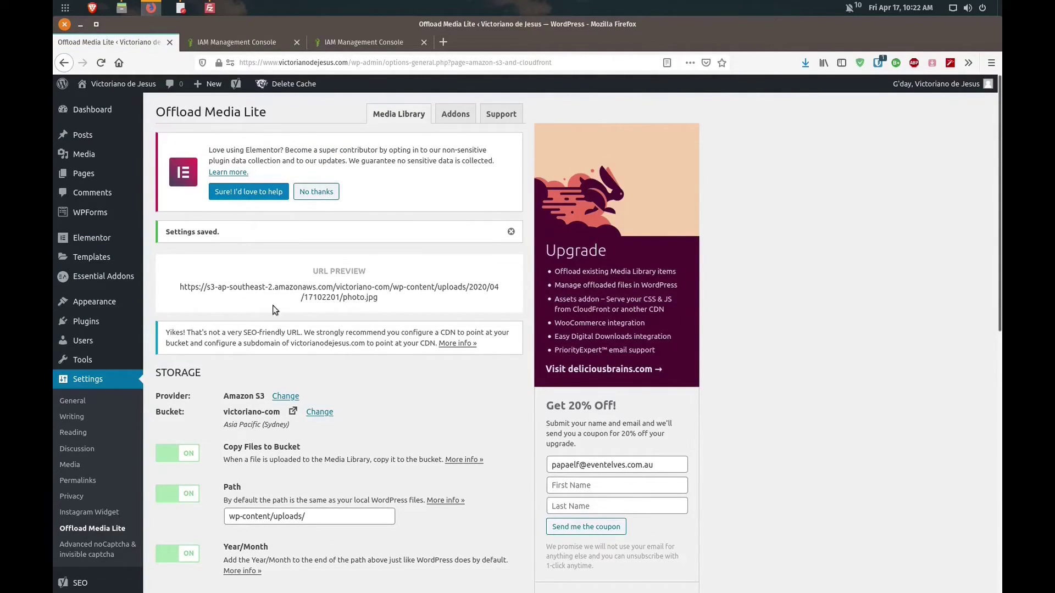
mouse_move(82, 163)
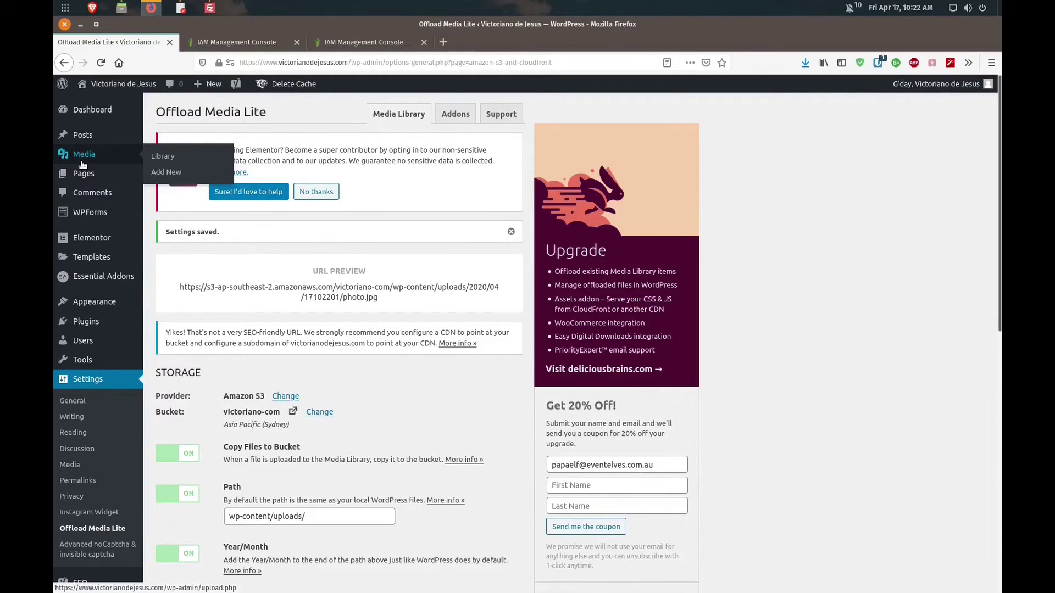
click(82, 164)
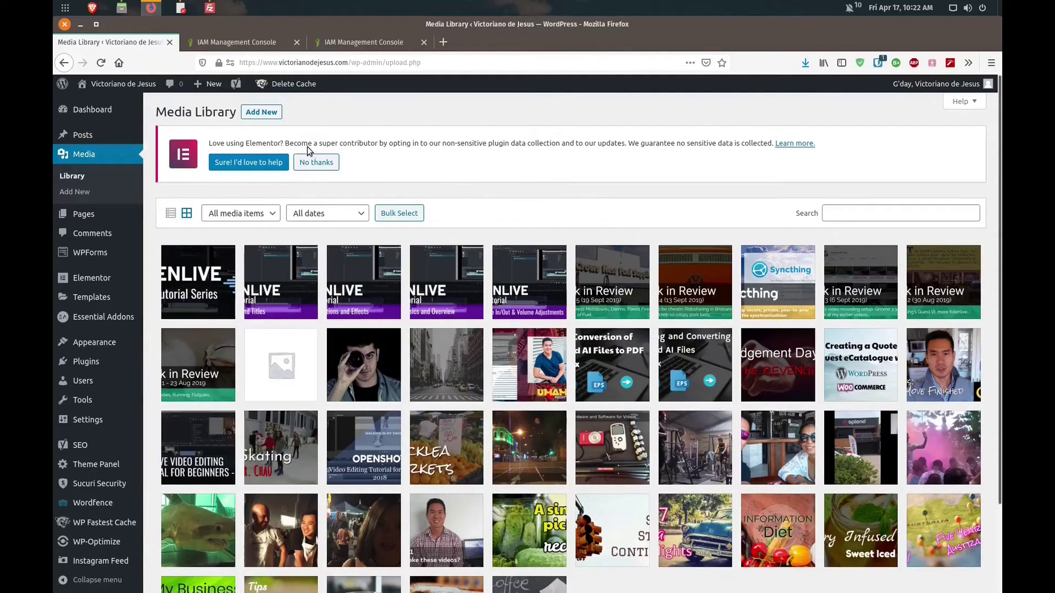
click(268, 113)
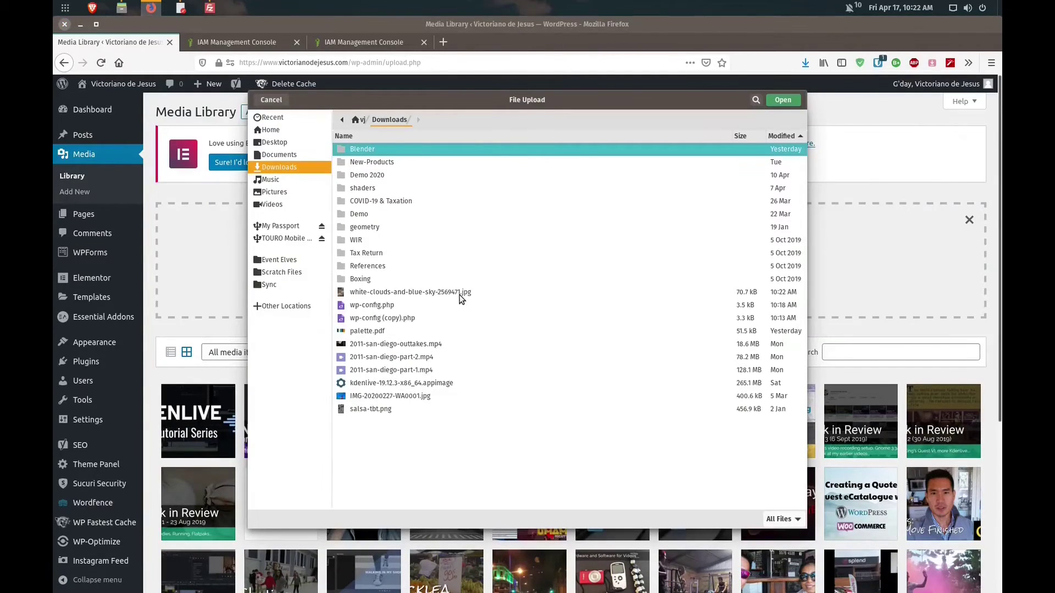
click(460, 294)
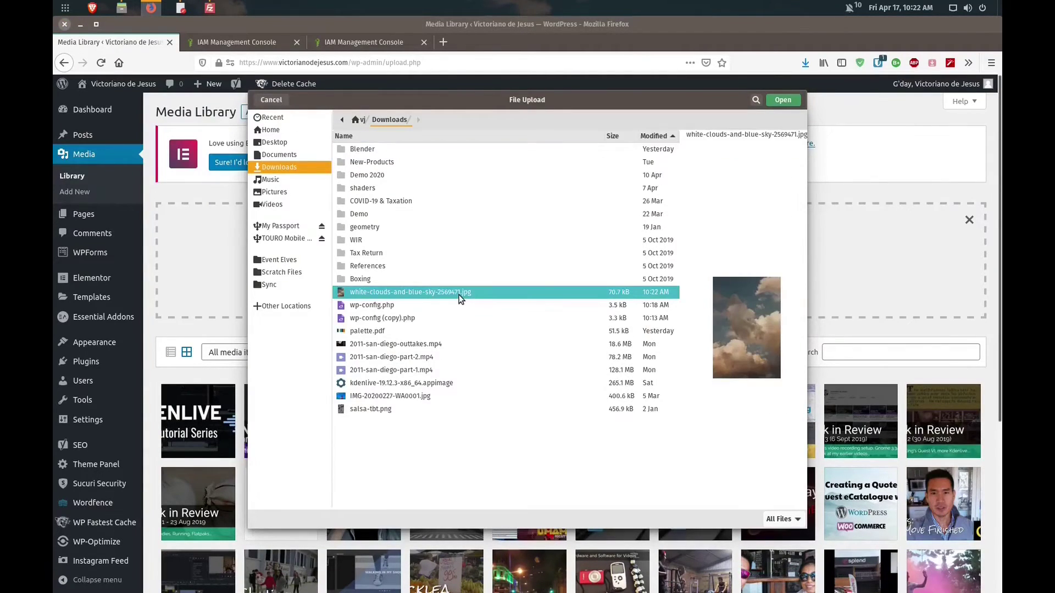
click(783, 100)
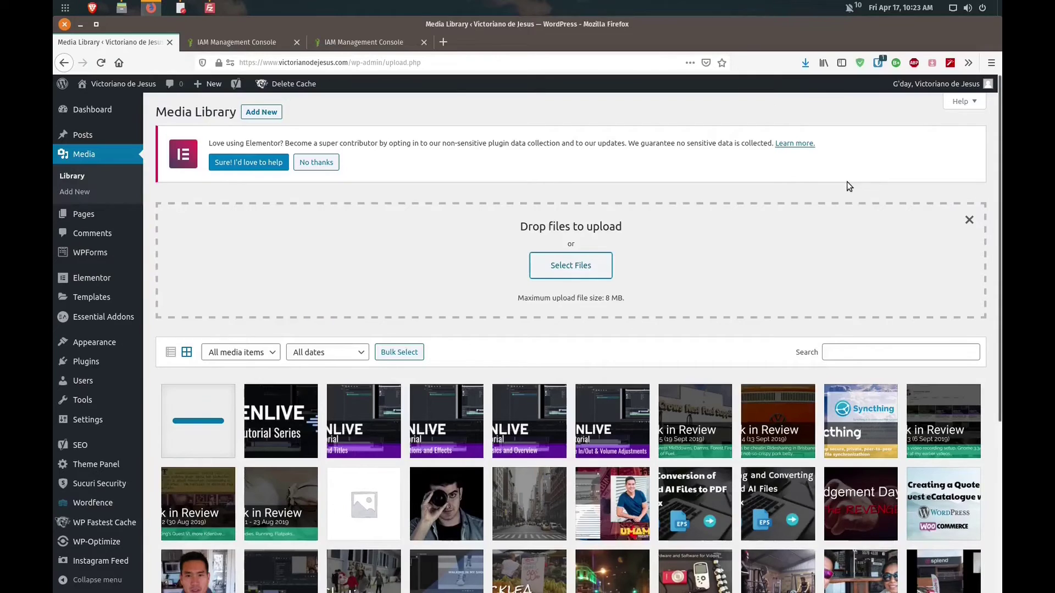
scroll(846, 185, down, 3)
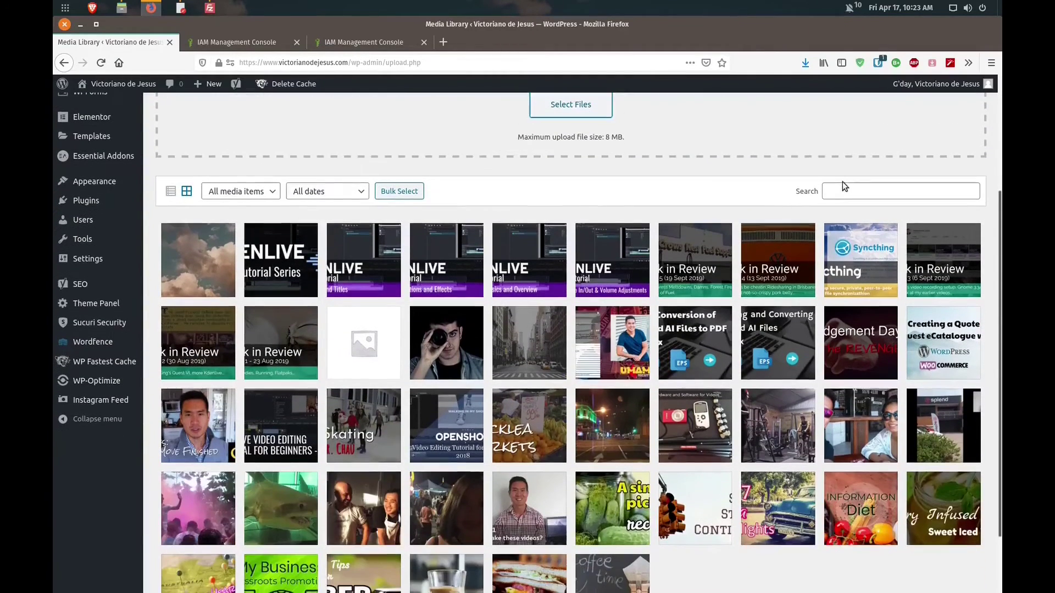
click(209, 267)
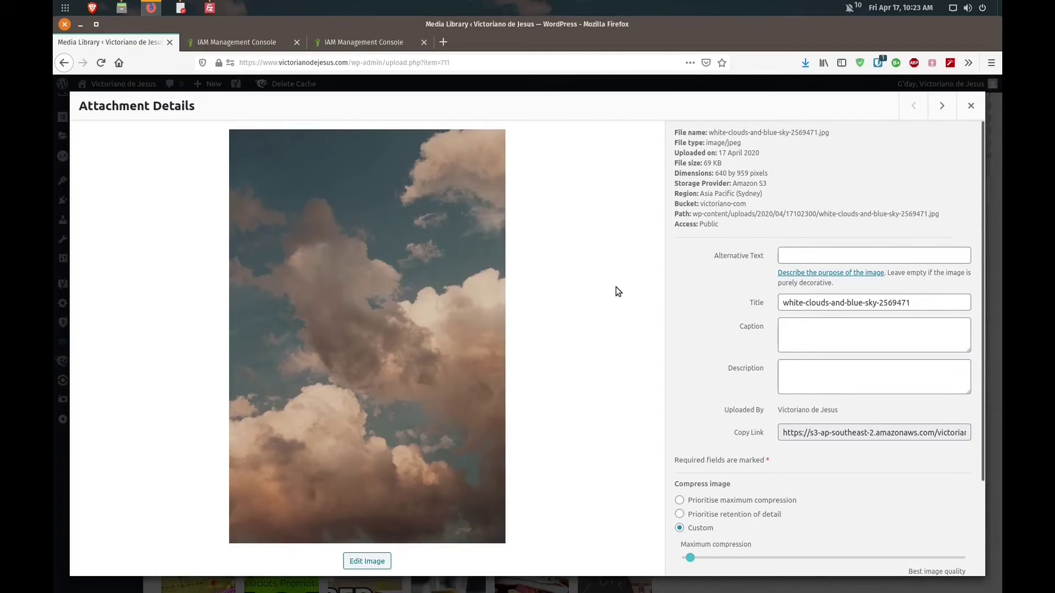
drag(783, 434, 914, 459)
key(Home)
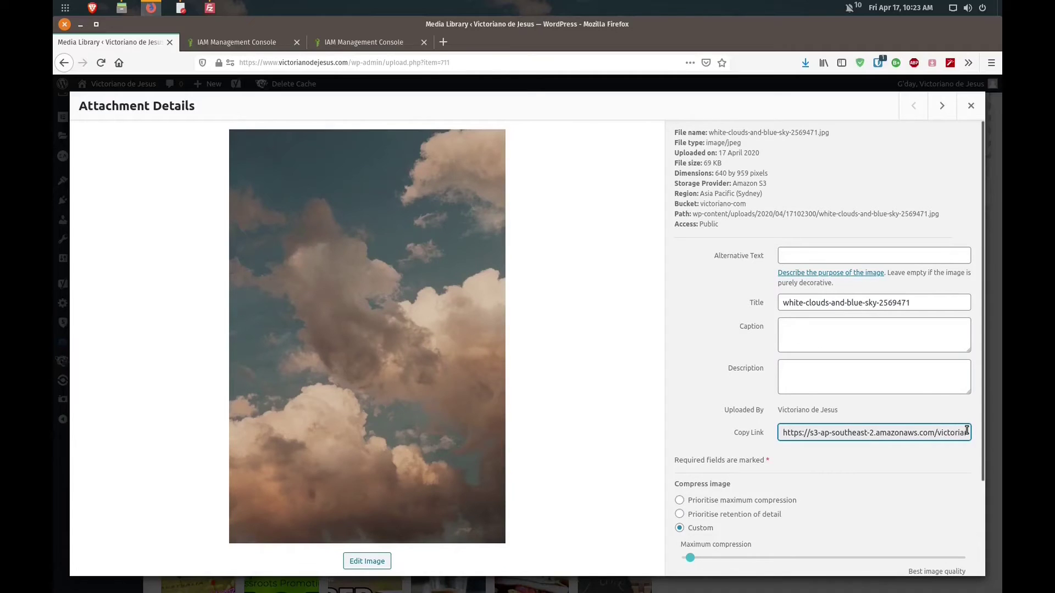
click(971, 105)
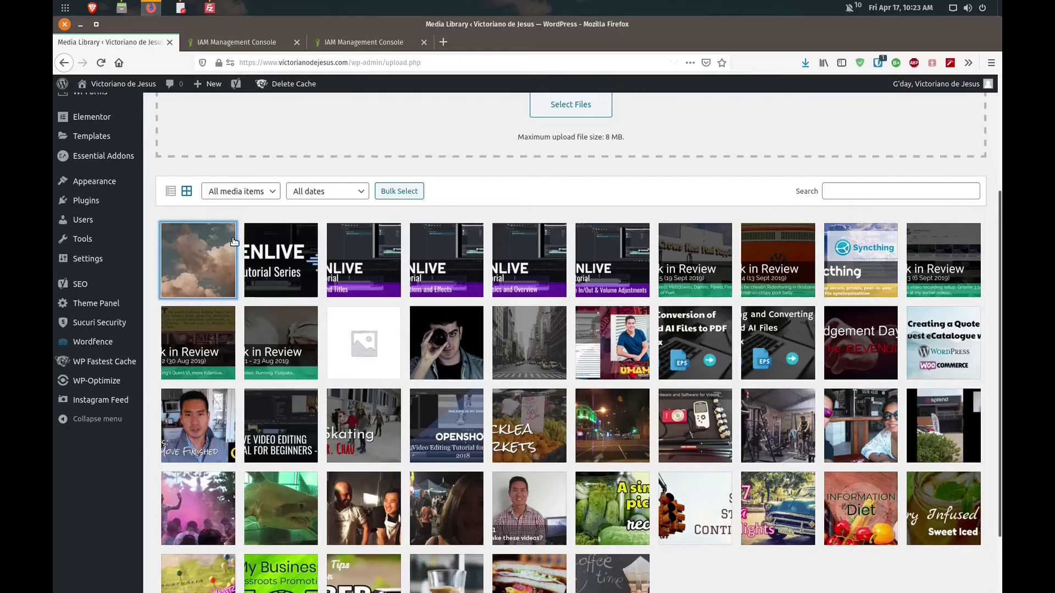
From the AWS console home, search for 's3' and open the S3 service.
click(238, 43)
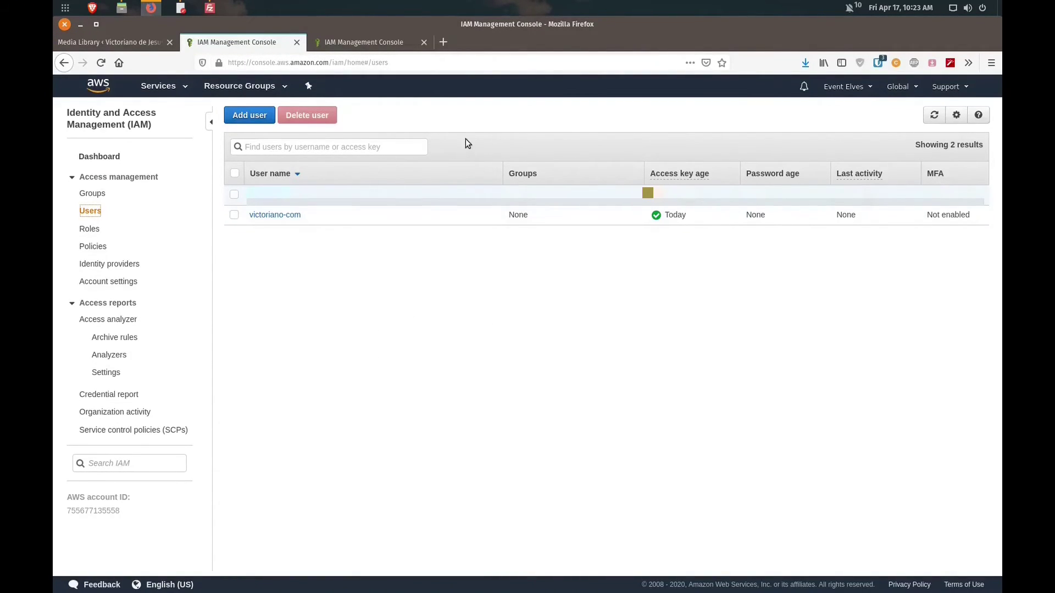
click(98, 86)
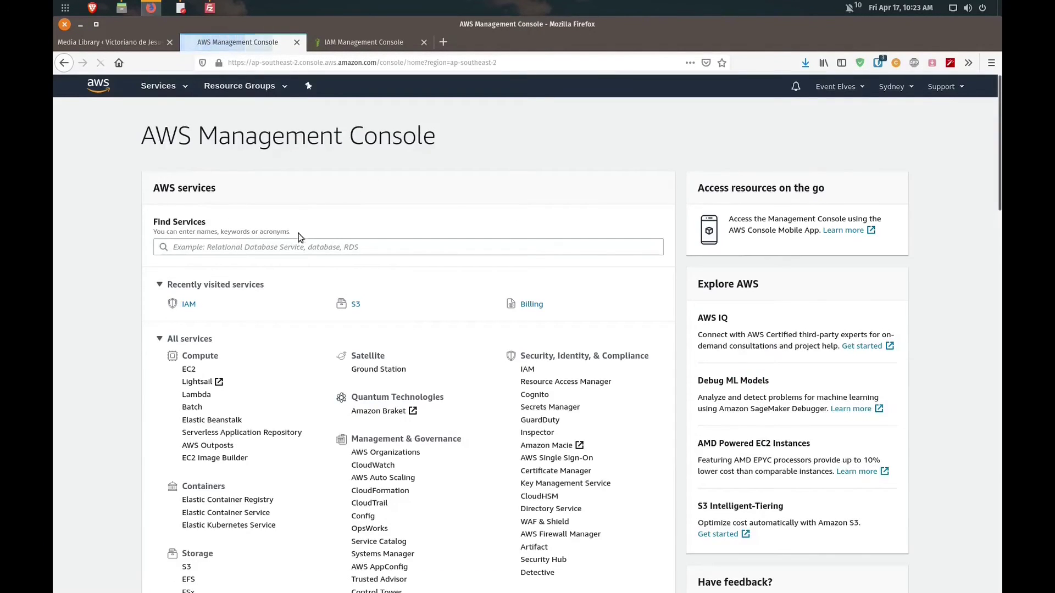
click(324, 247)
text(se)
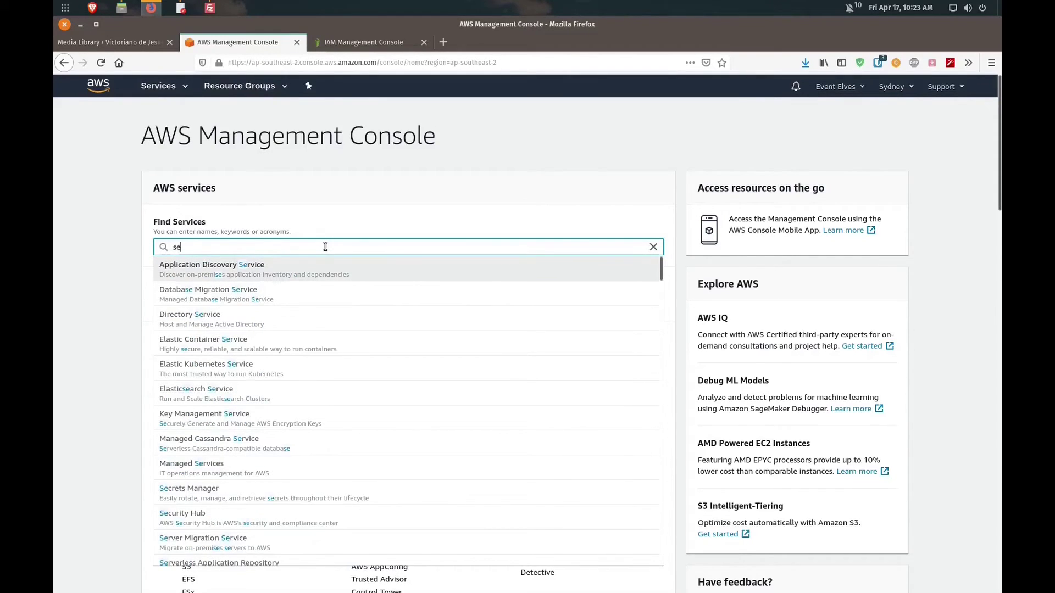
key(BackSpace)
text(3)
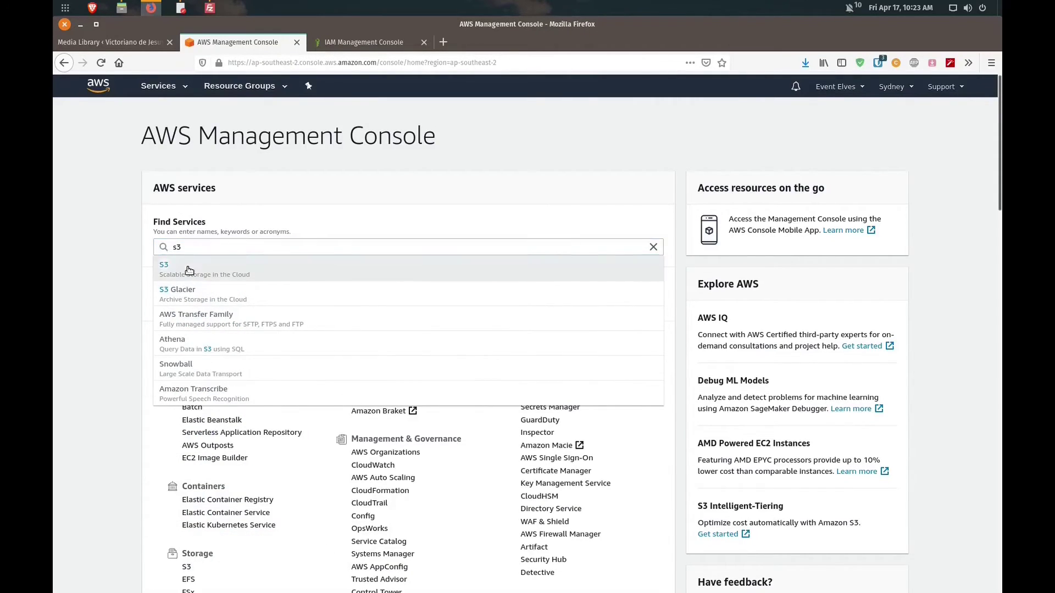
key(Return)
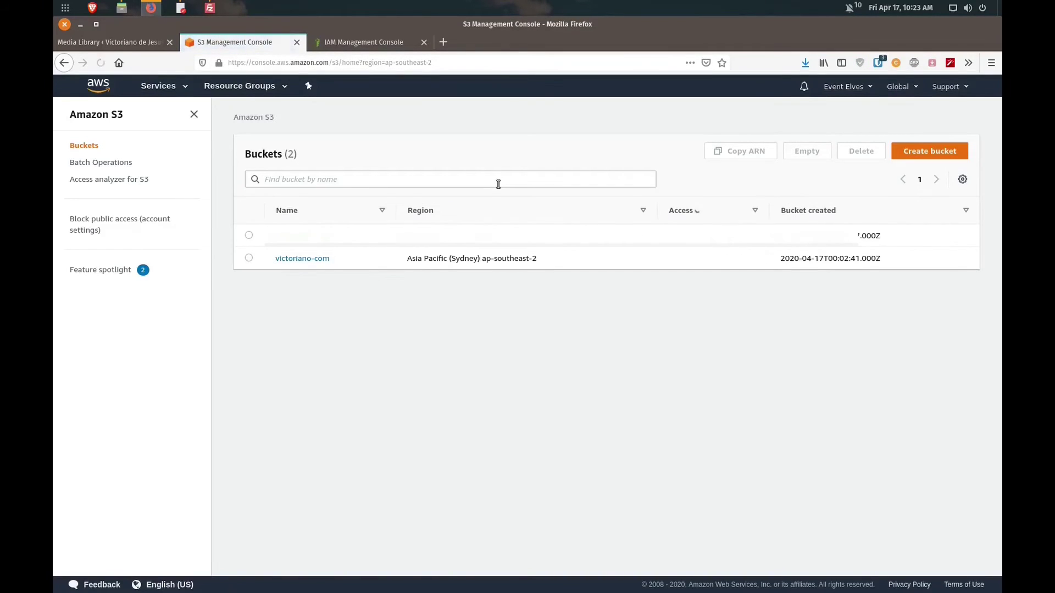
Browse victoriano-com to wp-content/uploads/2020/04/17102300 to see the clouds images, then return to the Media Library.
click(325, 259)
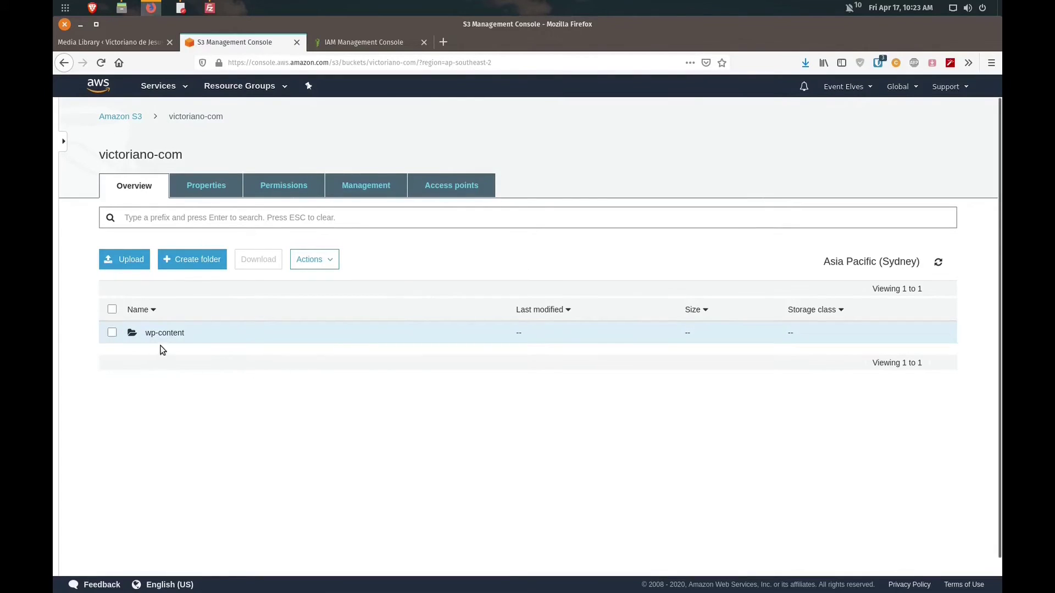
click(164, 334)
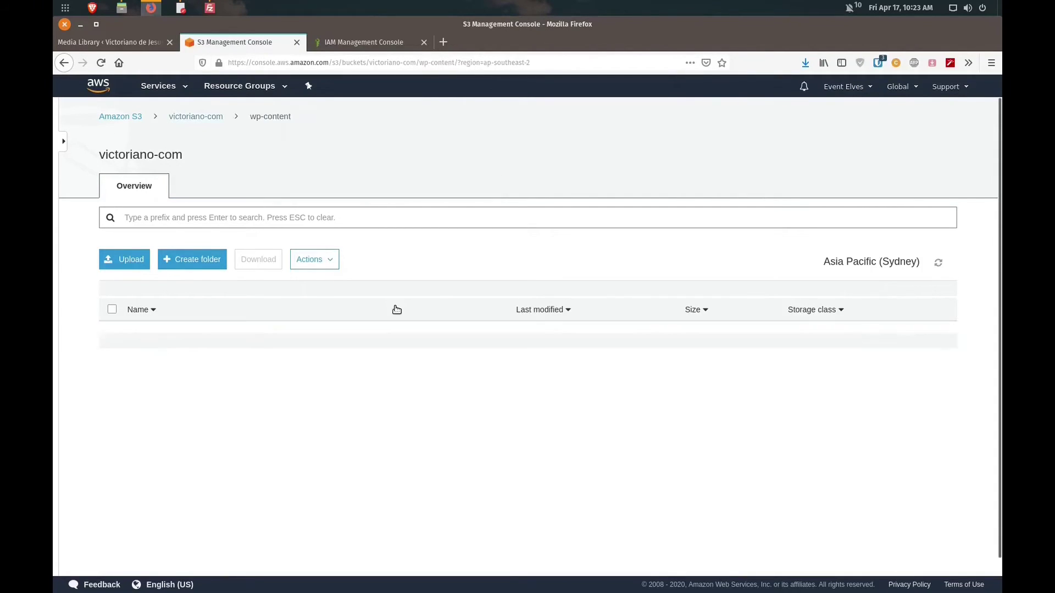
click(162, 333)
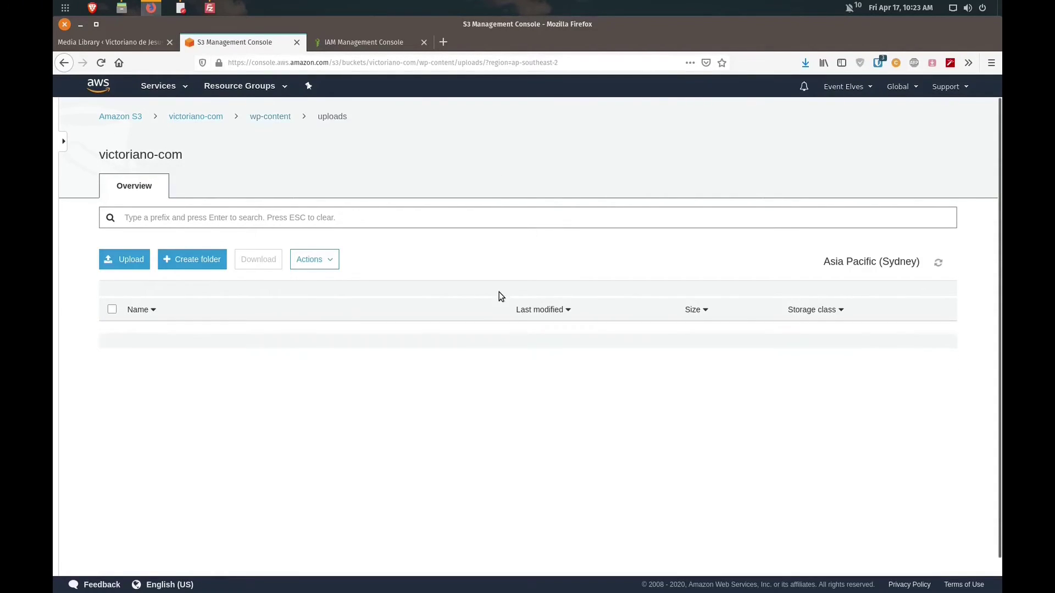
click(149, 333)
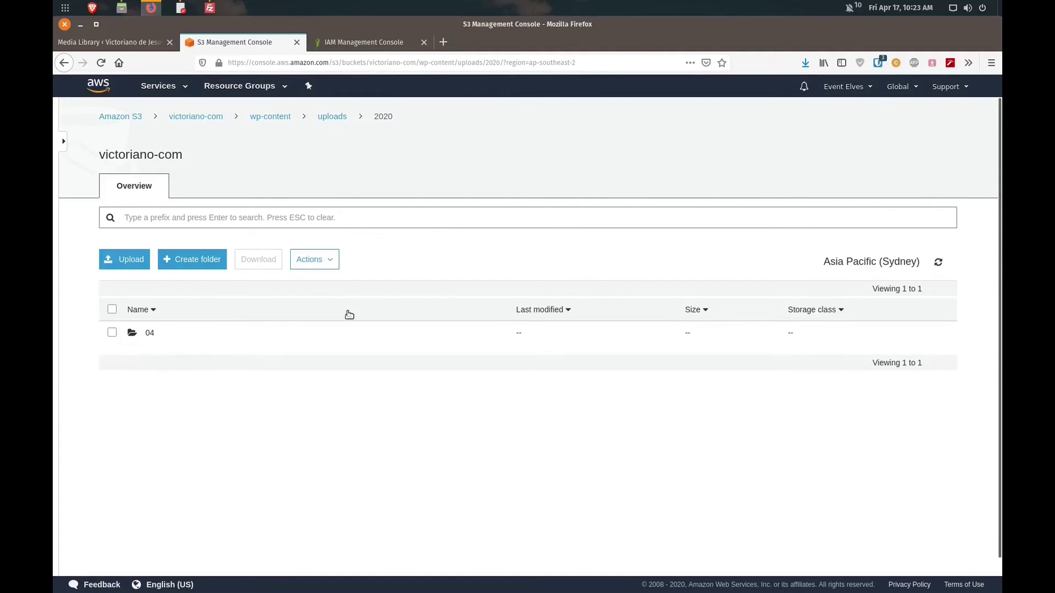
click(150, 333)
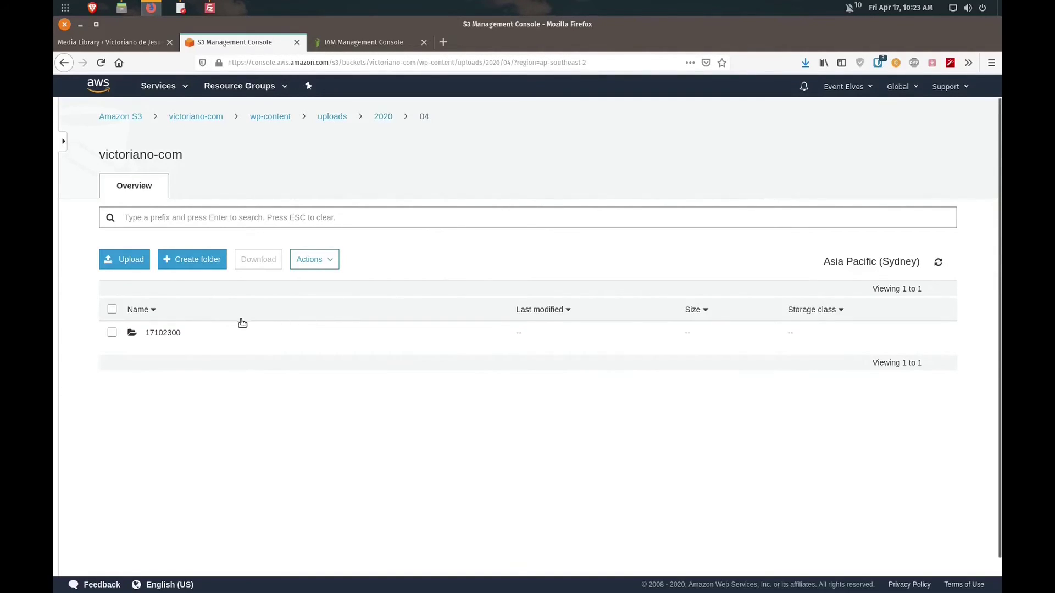
click(164, 333)
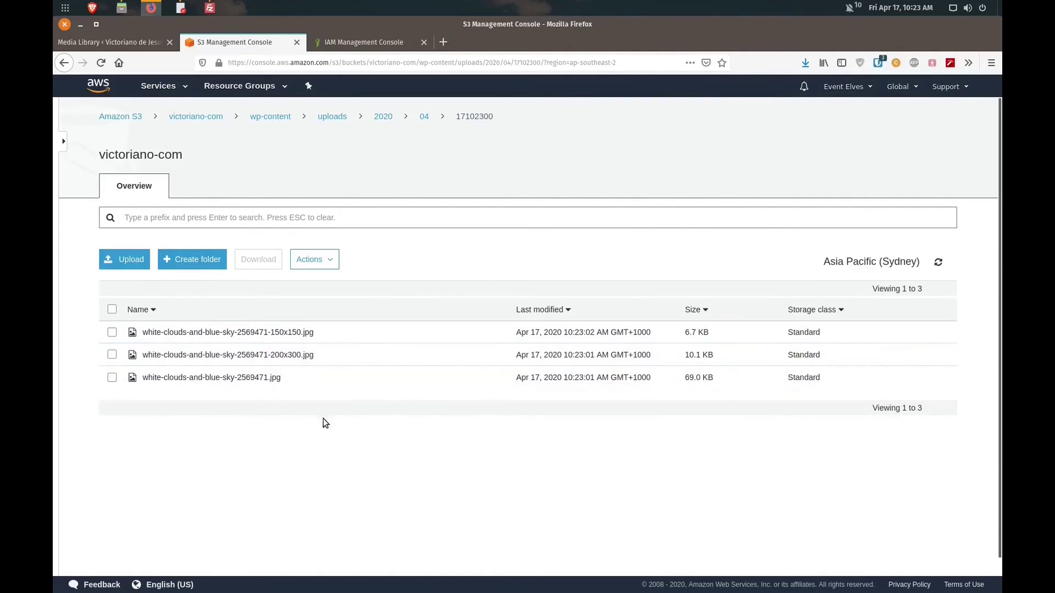
click(115, 42)
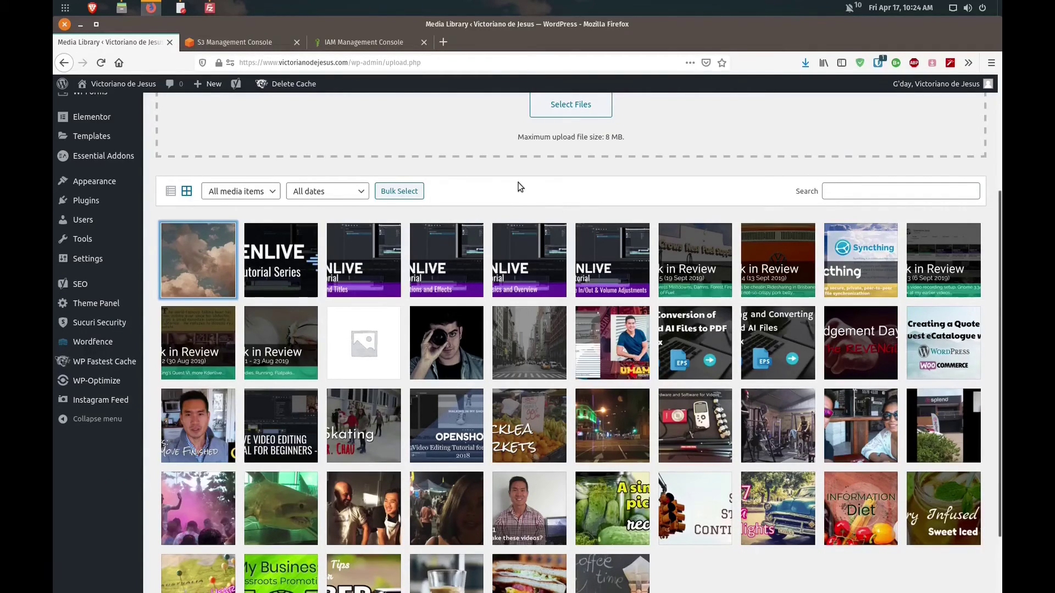
Permanently delete the white-clouds image from the Media Library and return to the S3 folder listing.
click(185, 277)
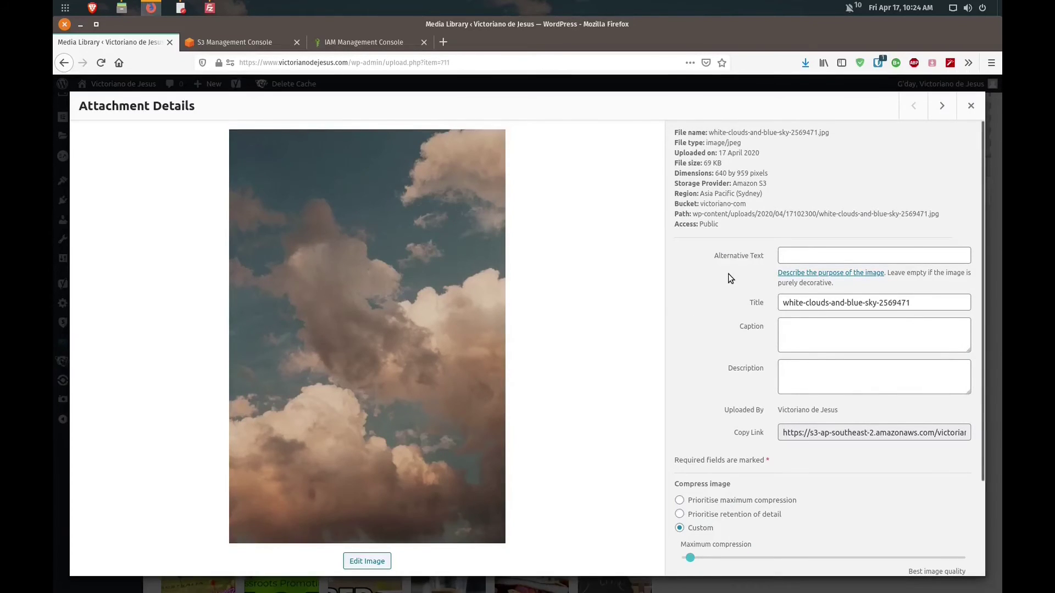
scroll(727, 274, down, 3)
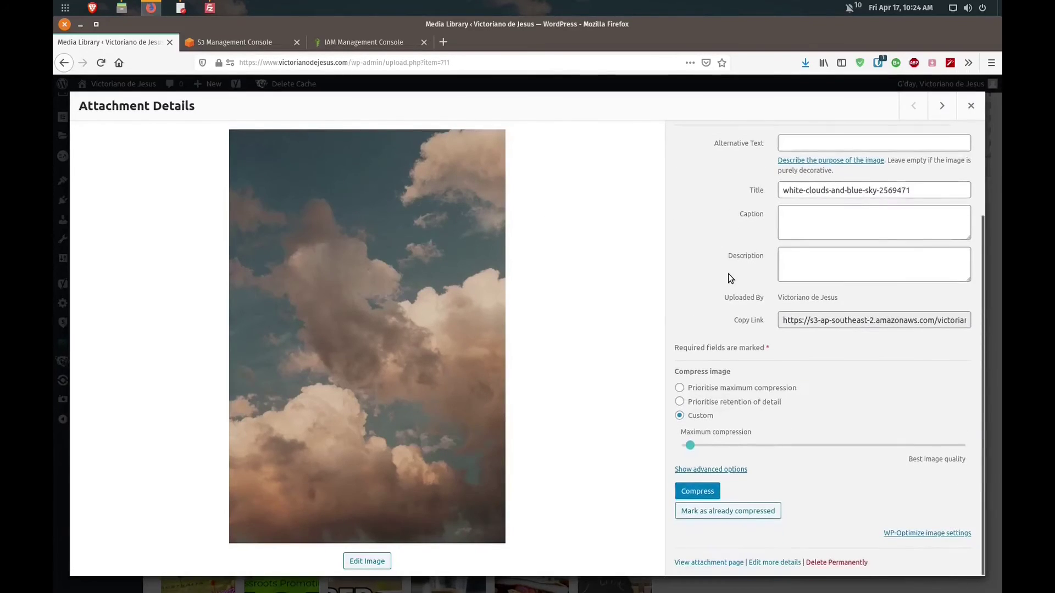
click(825, 562)
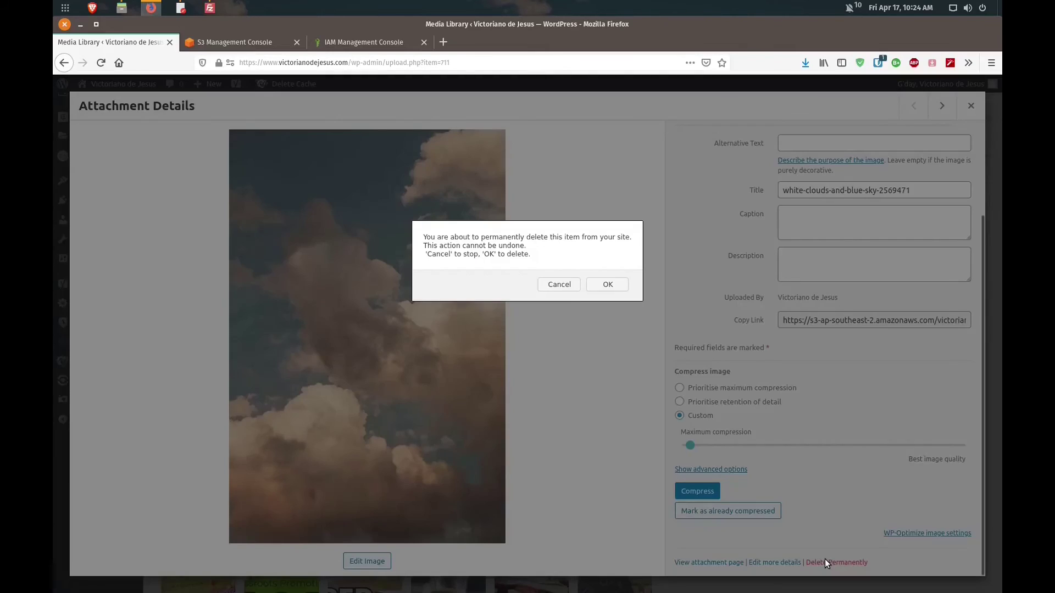
click(597, 284)
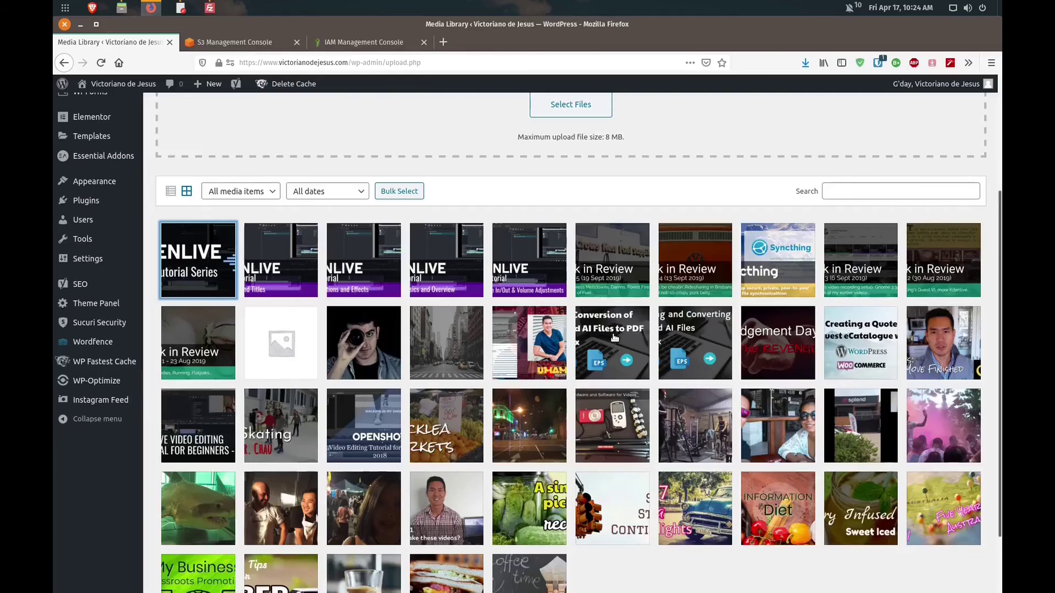
click(234, 44)
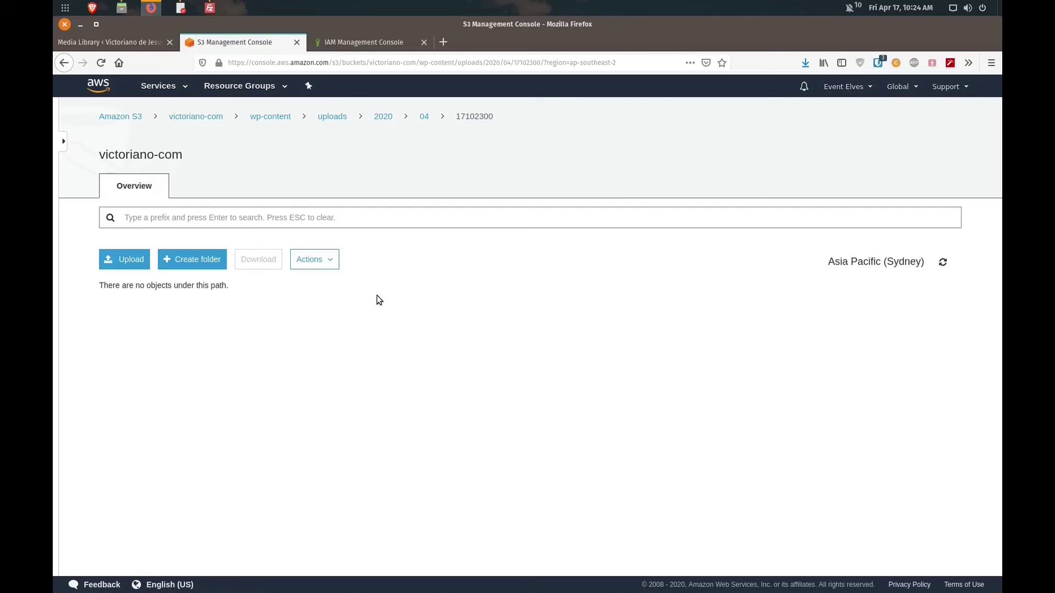
Climb the breadcrumbs from 17102300 back to the victoriano-com root, confirming the bucket is empty.
click(425, 115)
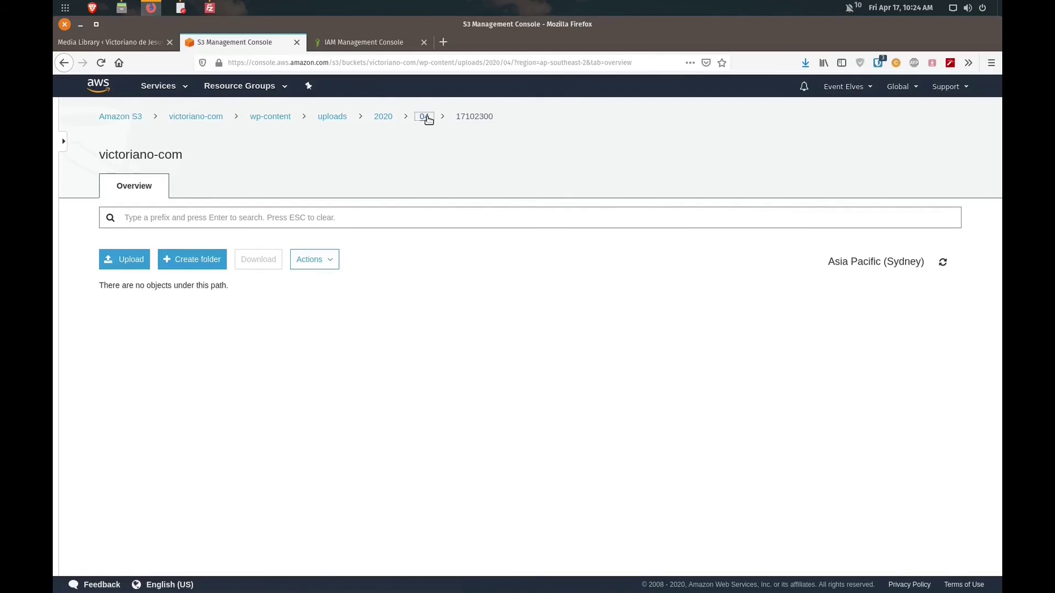
click(394, 118)
click(336, 117)
click(282, 118)
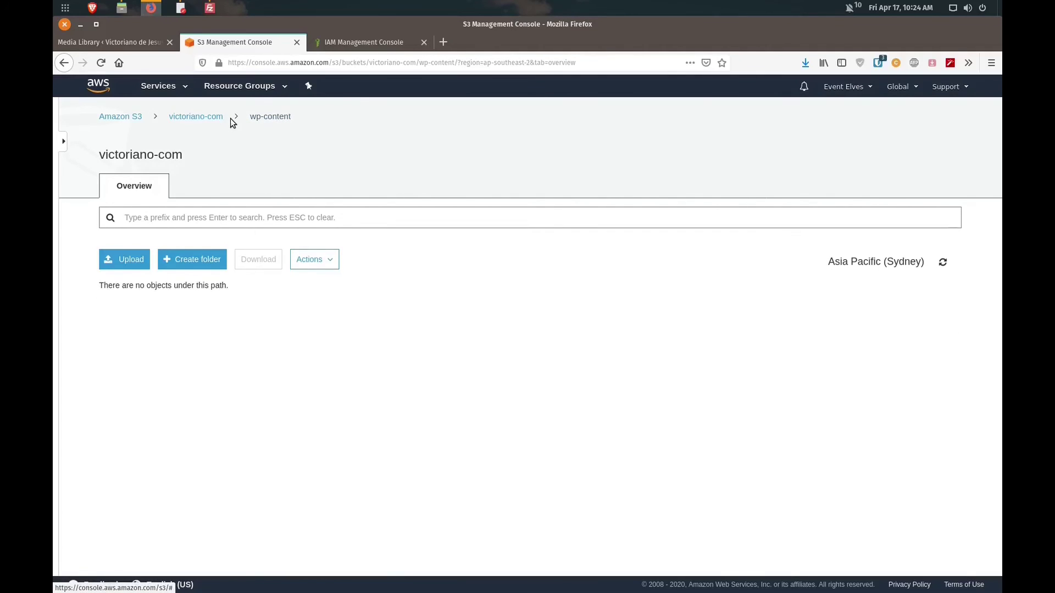
click(208, 117)
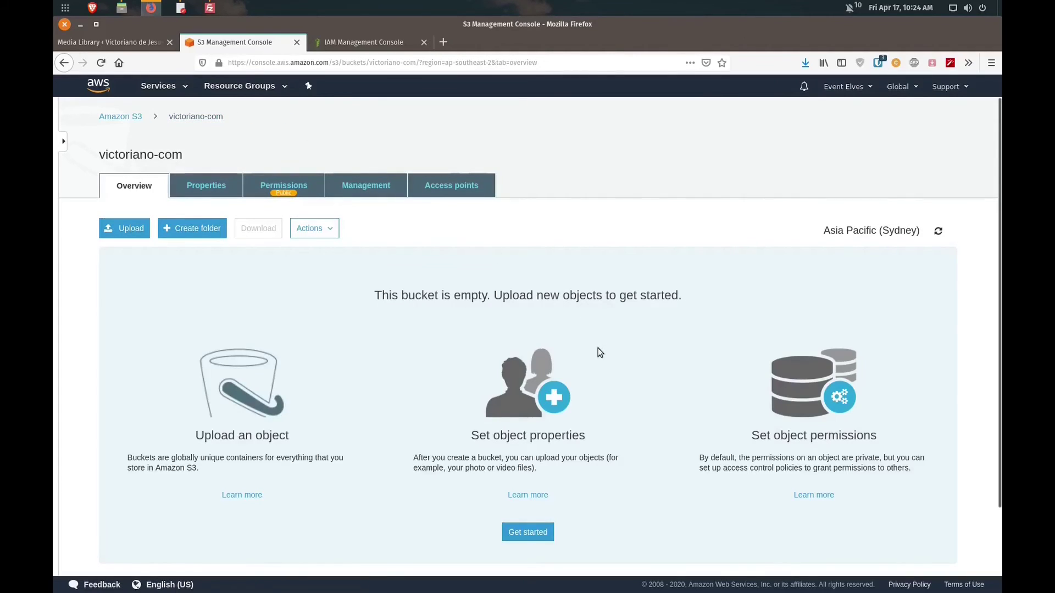
scroll(378, 300, down, 3)
scroll(731, 226, up, 2)
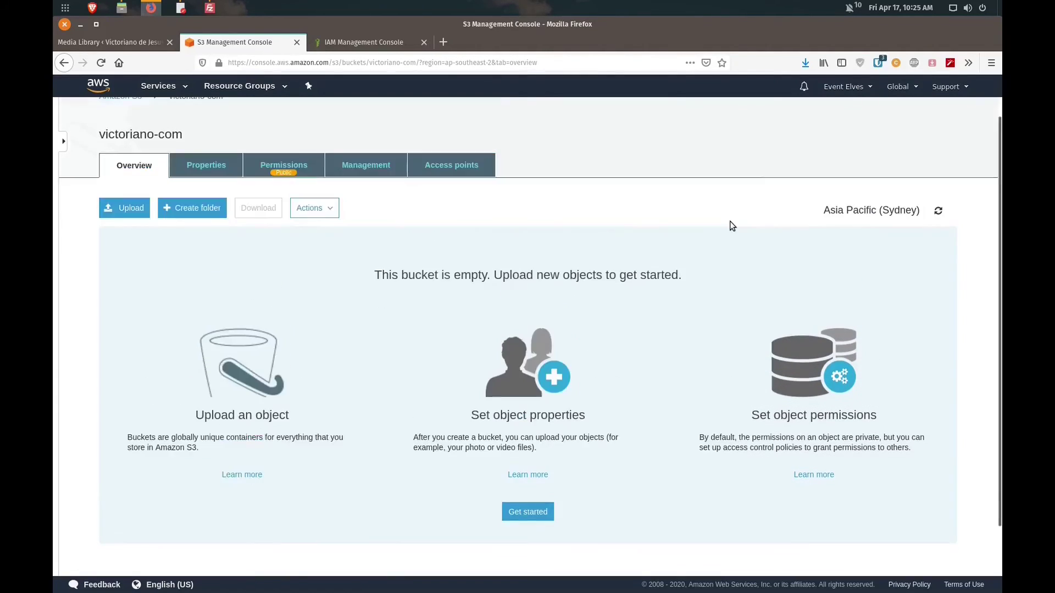